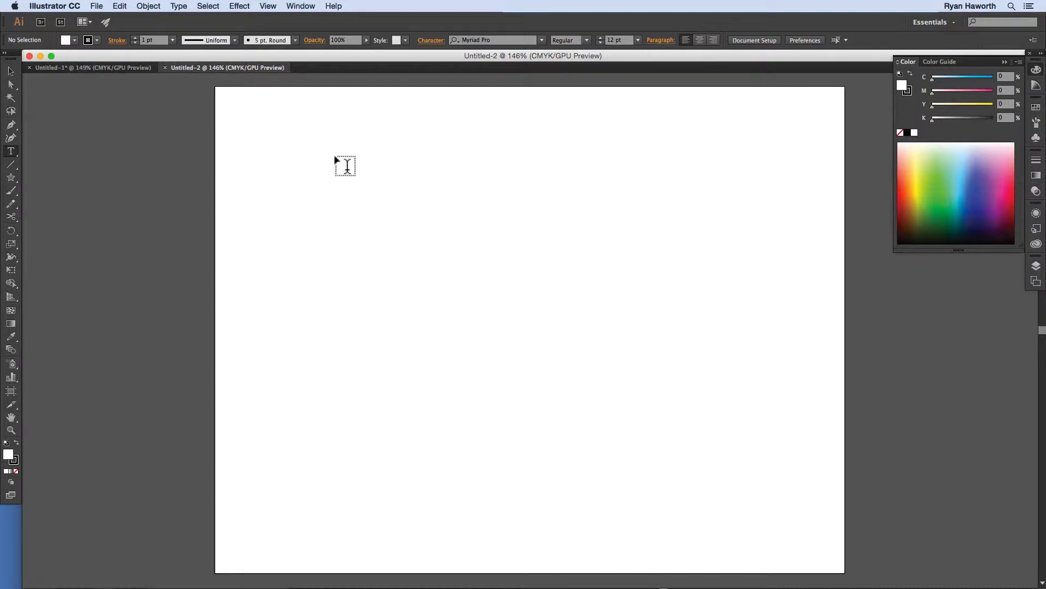
Create an area text box about 713 by 459 pt on the artboard and enter "SUPER STAR!" in it
{"action": "left_click_drag", "start_coordinate": [244, 125], "coordinate": [811, 489]}
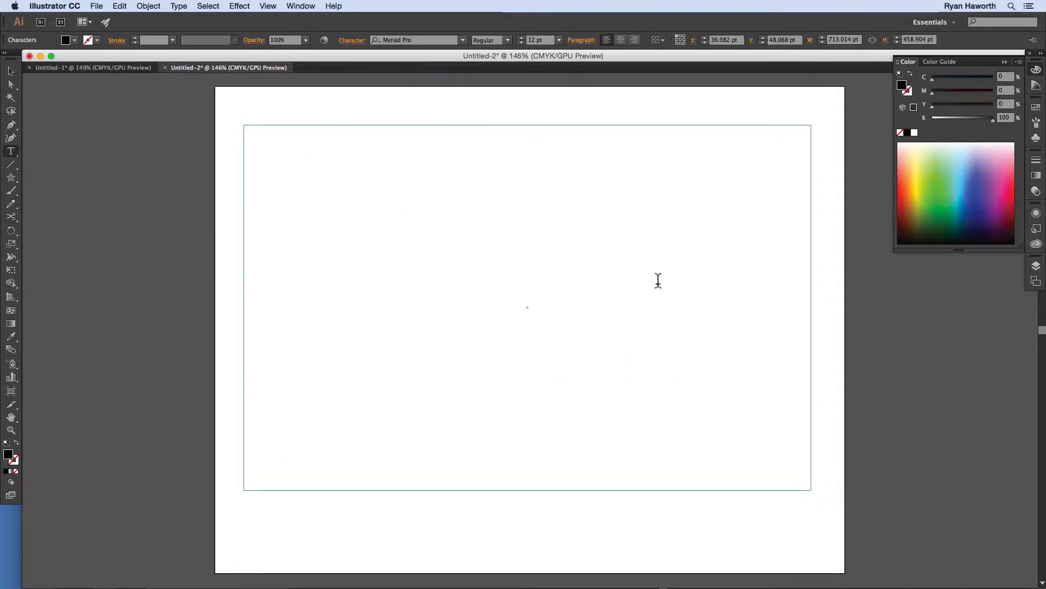
{"action": "type", "text": "SUPE"}
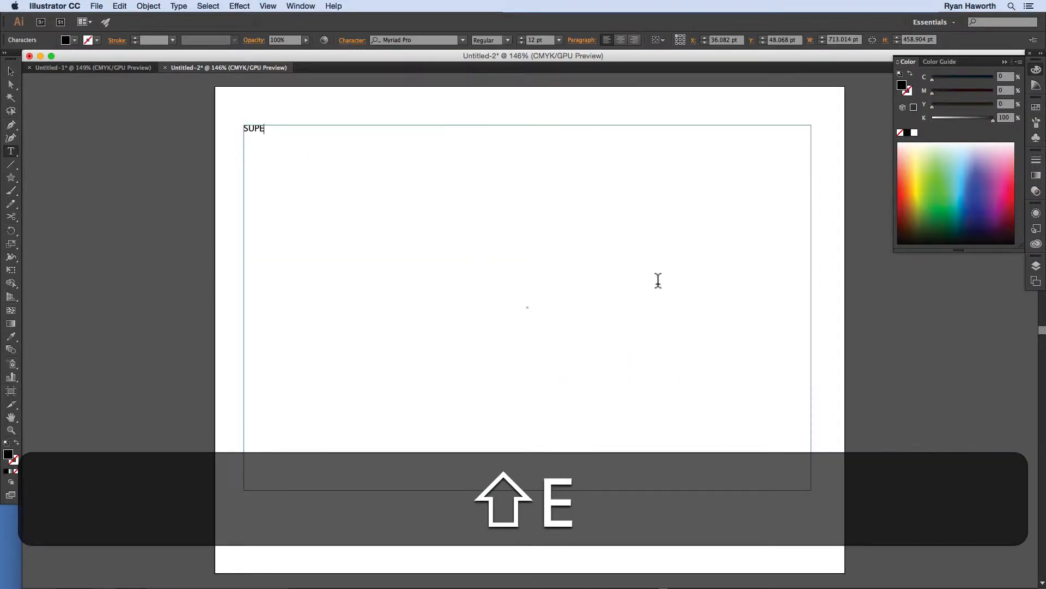
{"action": "type", "text": "R START"}
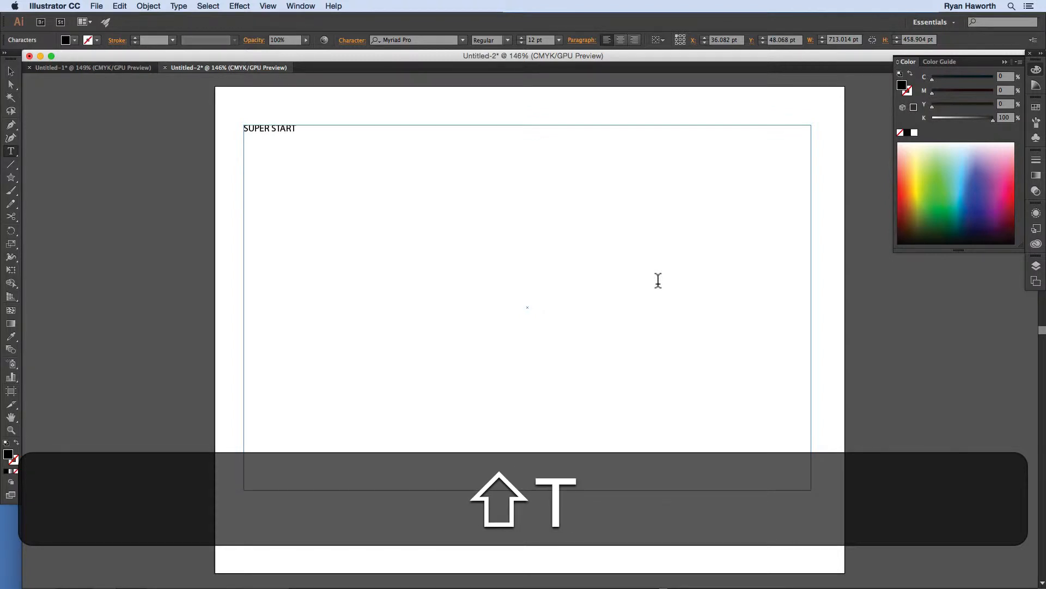
{"action": "key", "text": "shift+BackSpace"}
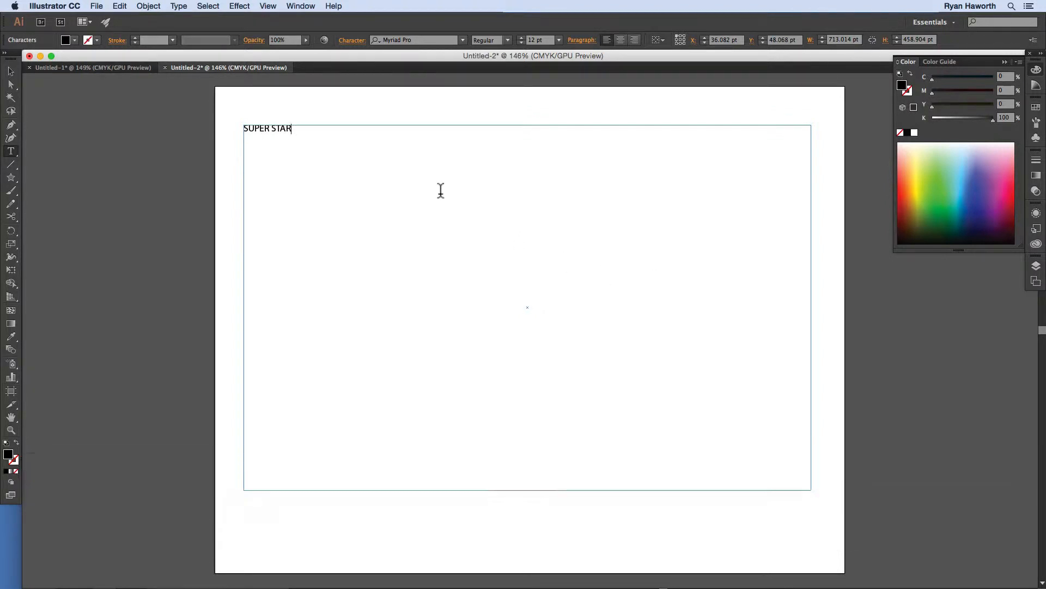
{"action": "type", "text": "!"}
Set the font size of all the "SUPER STAR!" text to 200 pt
{"action": "key", "text": "super+a"}
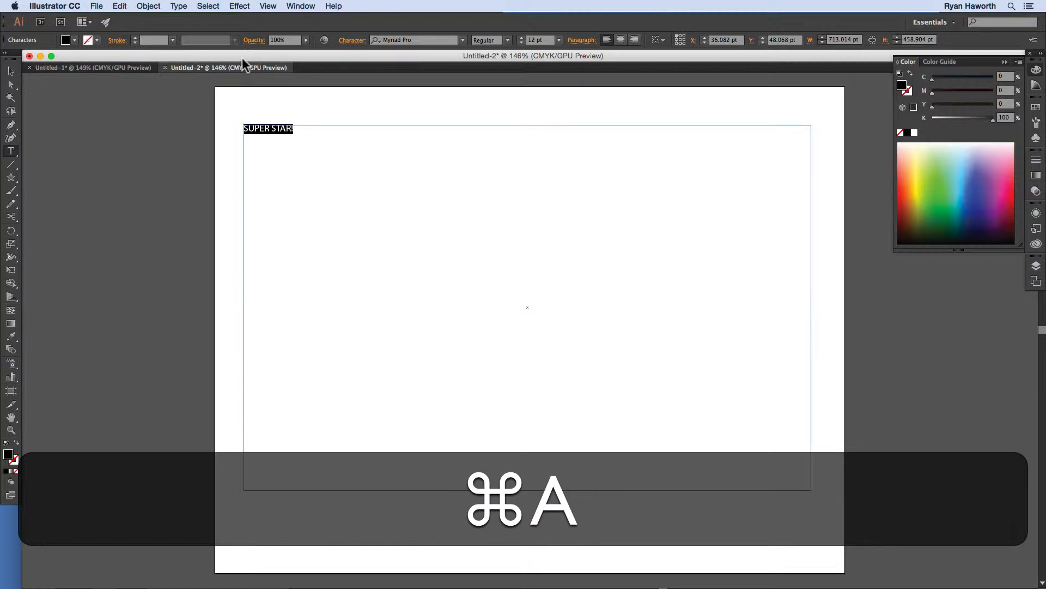
{"action": "left_click", "coordinate": [558, 39]}
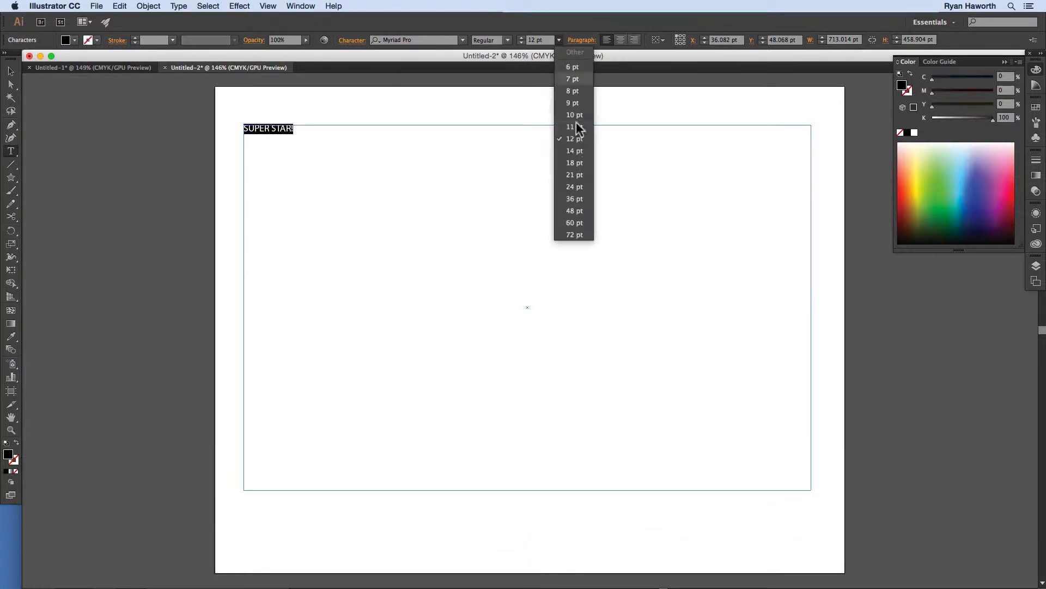
{"action": "left_click", "coordinate": [581, 229]}
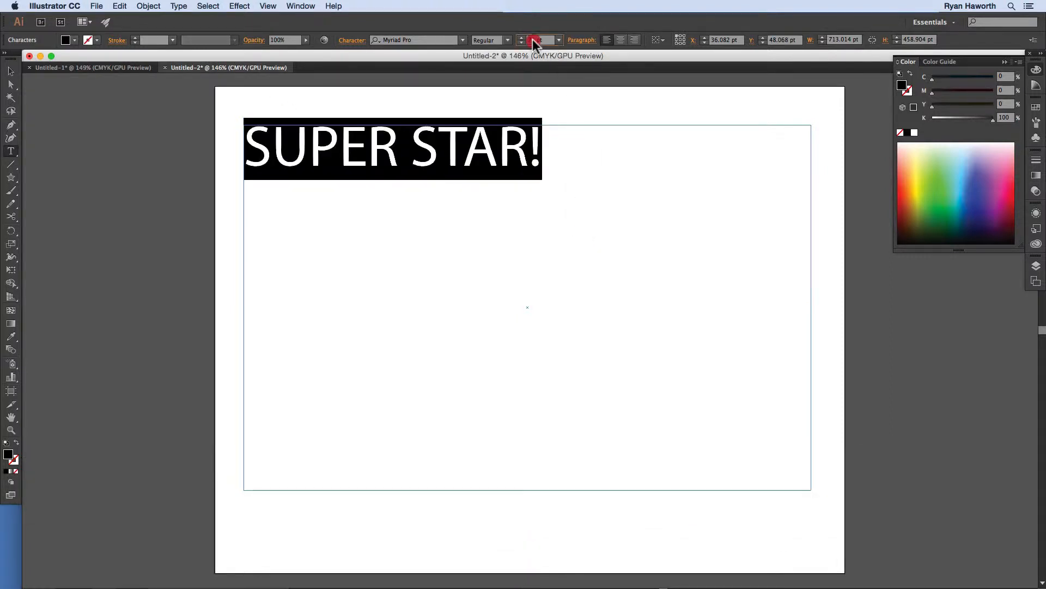
{"action": "type", "text": "200"}
{"action": "key", "text": "Return"}
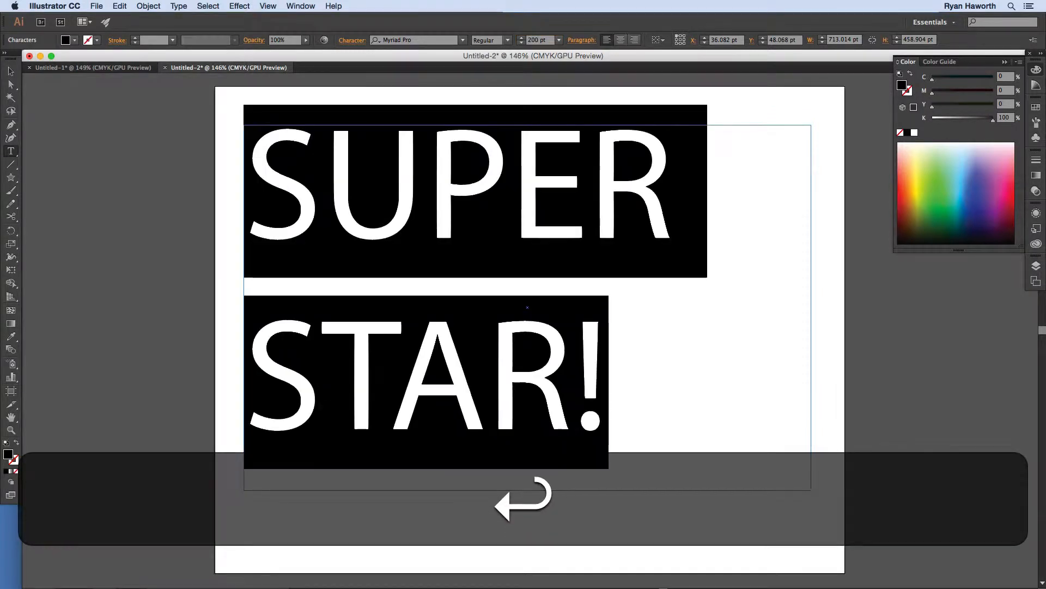
Select the "SUPER STAR!" text object and change its font to Impact
{"action": "left_click", "coordinate": [11, 72]}
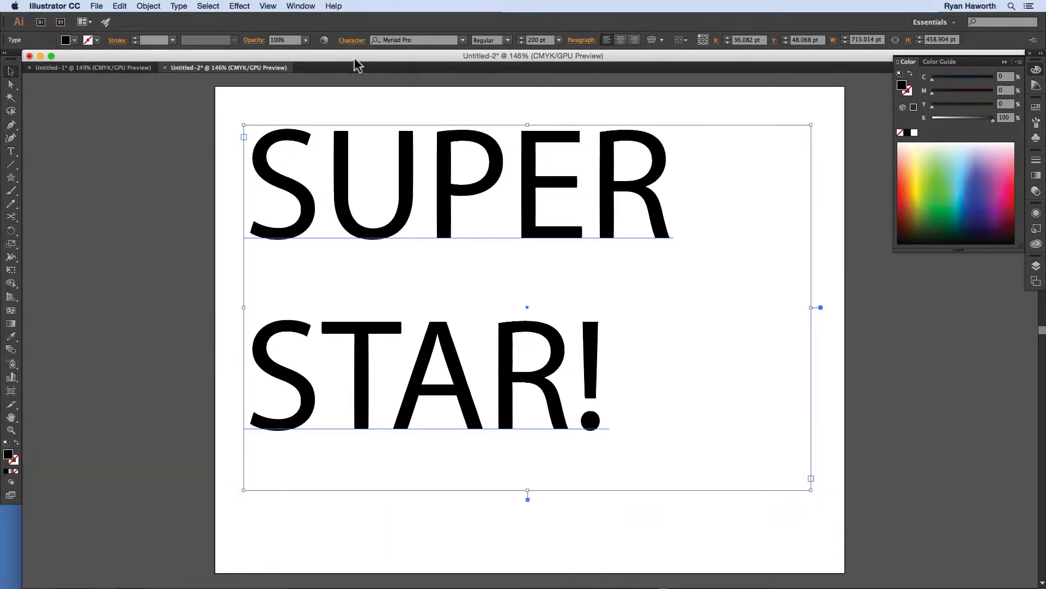
{"action": "left_click", "coordinate": [463, 41]}
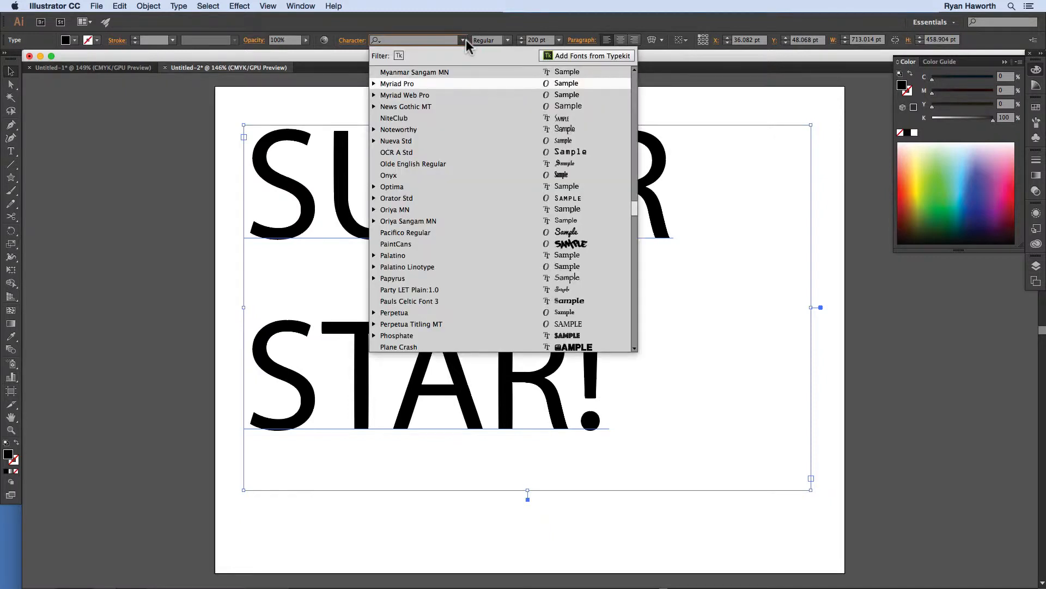
{"action": "left_click", "coordinate": [445, 39]}
{"action": "type", "text": "impac"}
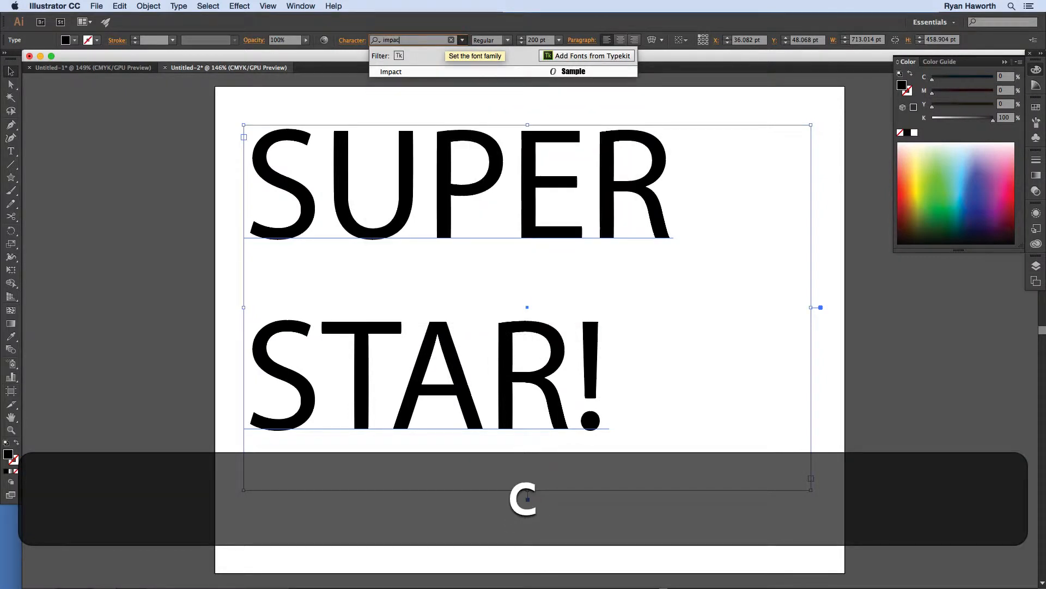
{"action": "key", "text": "Return"}
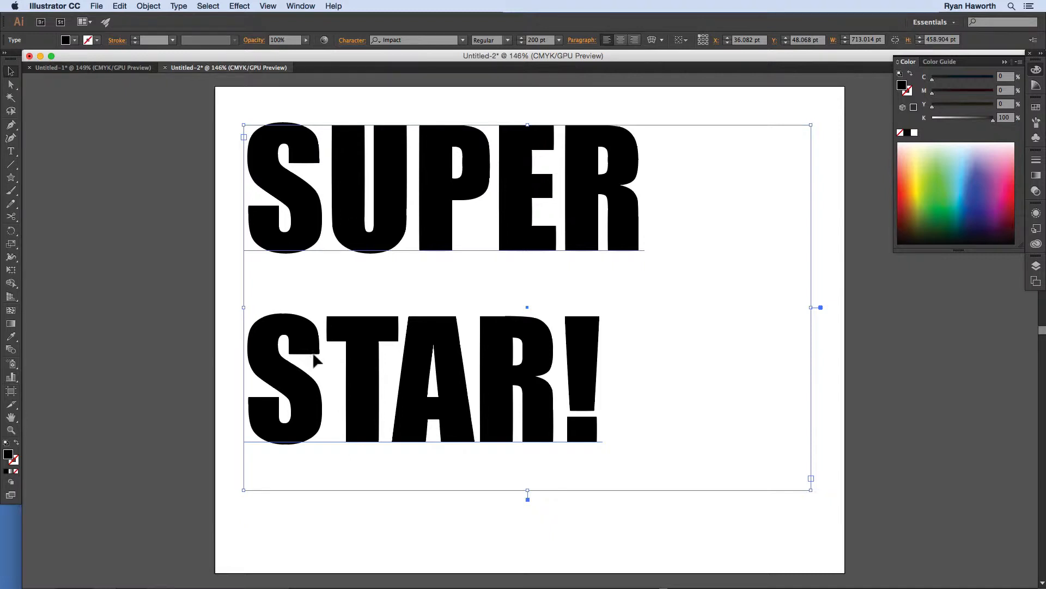
Center-align the "SUPER STAR!" text and tighten its leading to 164 pt
{"action": "left_click", "coordinate": [621, 40]}
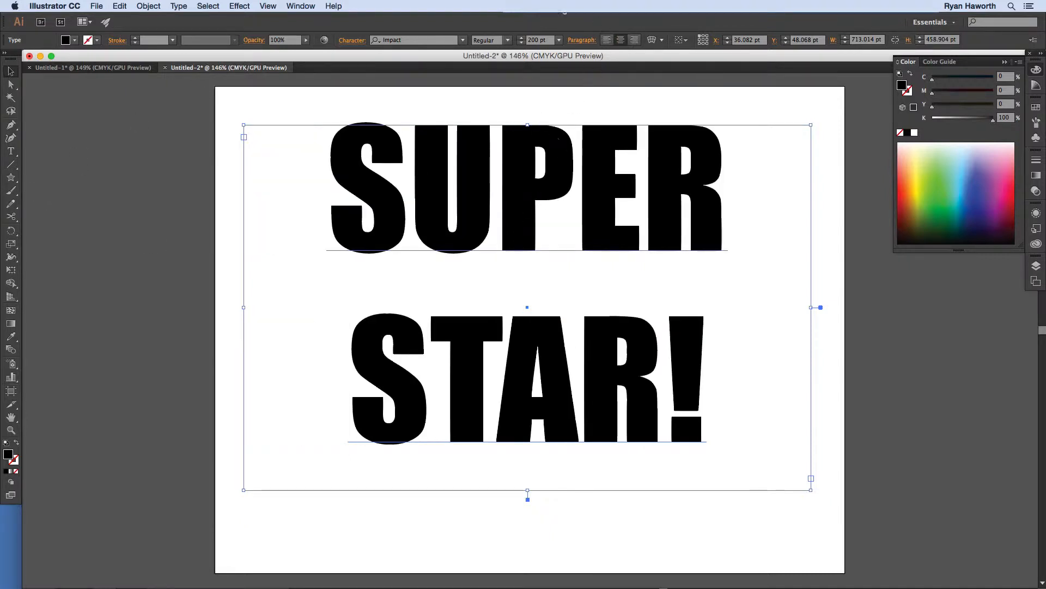
{"action": "left_click", "coordinate": [351, 43]}
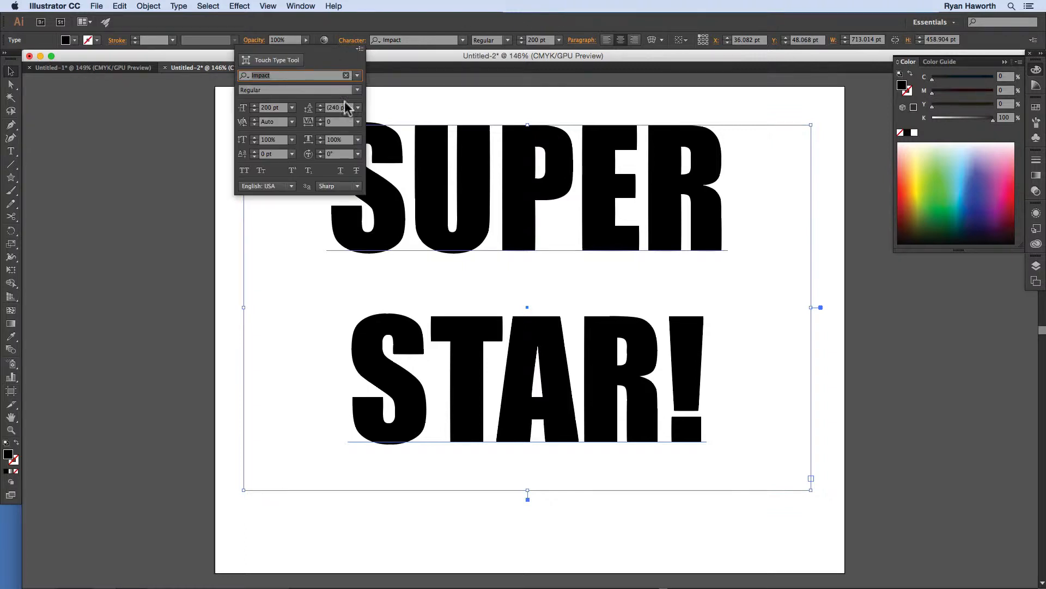
{"action": "left_click", "coordinate": [321, 110]}
{"action": "left_click_drag", "start_coordinate": [321, 110], "coordinate": [321, 110]}
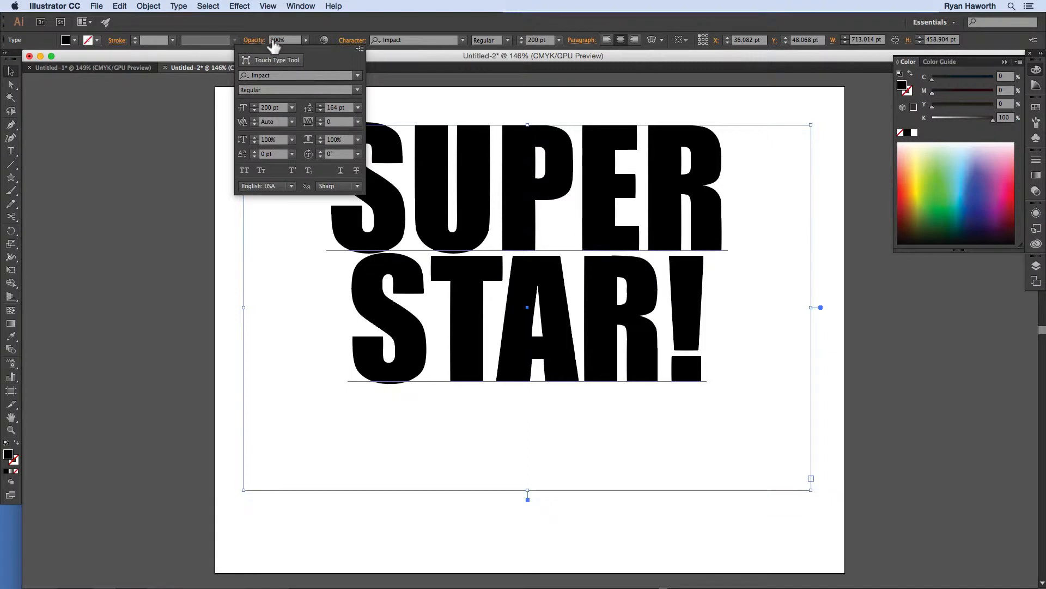
{"action": "left_click", "coordinate": [353, 41]}
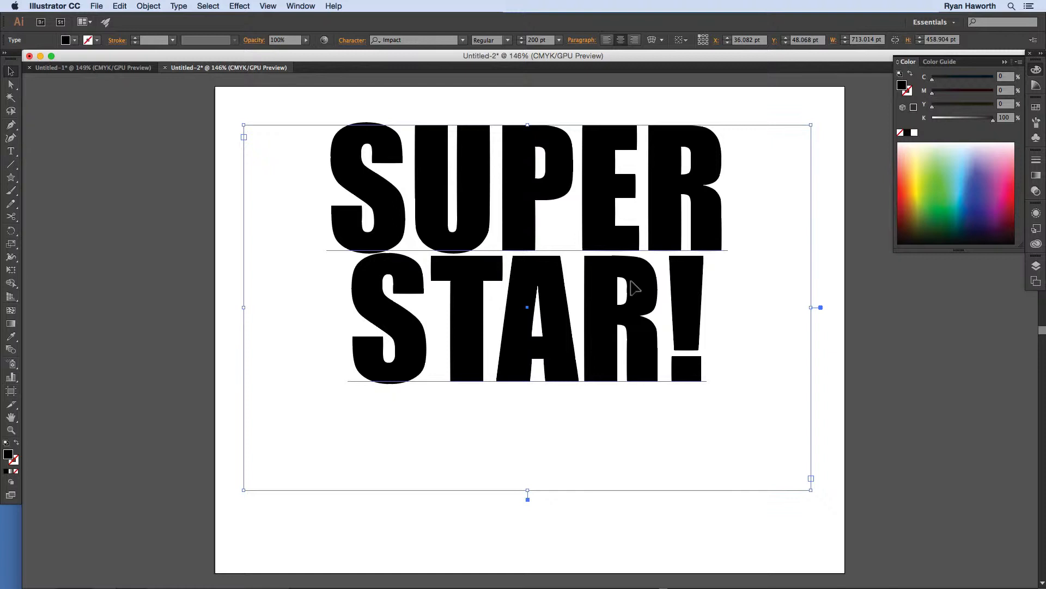
Convert the "SUPER STAR!" text to outlines and move the group horizontally toward the artboard's left edge
{"action": "left_click", "coordinate": [179, 6]}
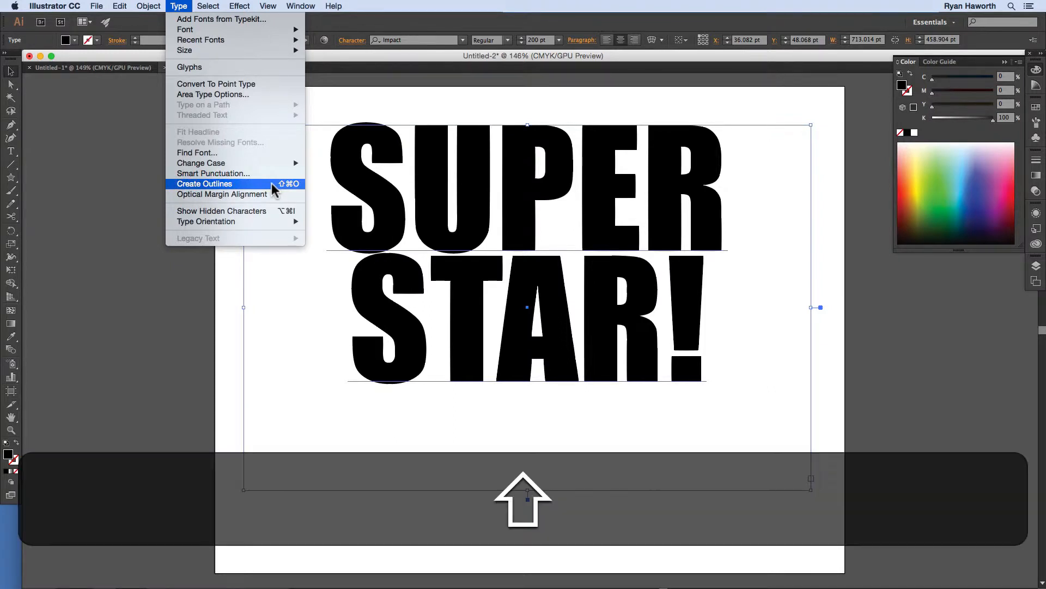
{"action": "key", "text": "super+shift+o"}
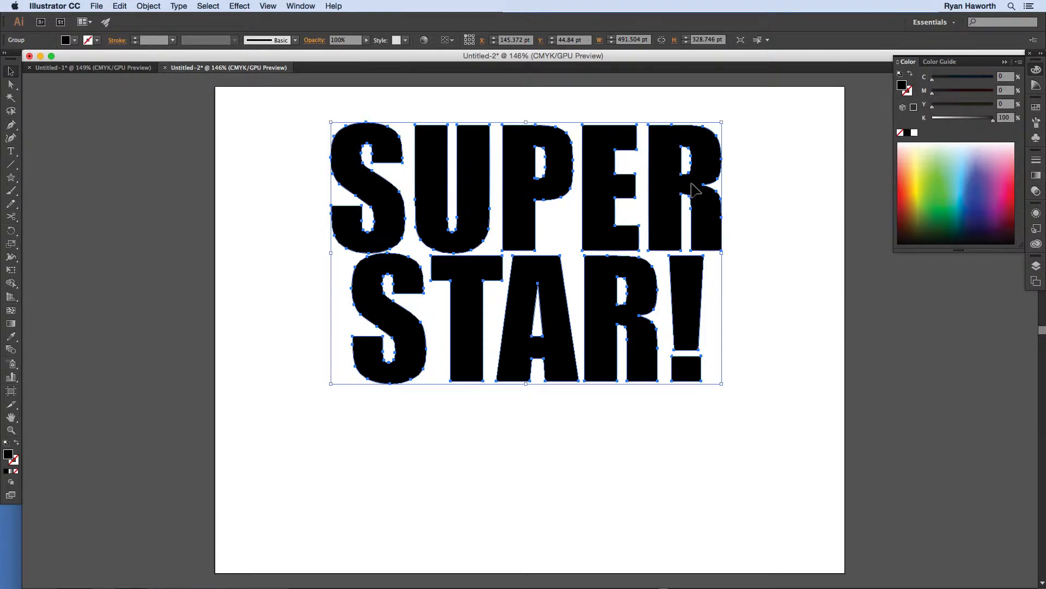
{"action": "left_click_drag", "start_coordinate": [685, 183], "coordinate": [627, 198]}
Add a second, live point text reading "SUPER" and "STAR!" on two lines near the artboard's right edge
{"action": "key", "text": "space"}
{"action": "left_click_drag", "start_coordinate": [758, 273], "coordinate": [592, 276]}
{"action": "key", "text": "t"}
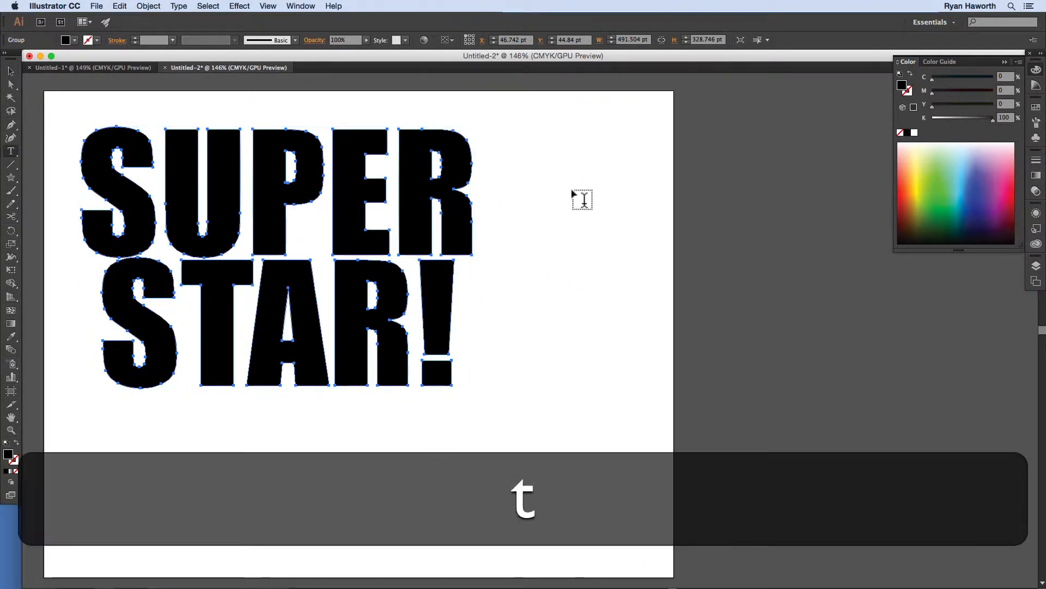
{"action": "left_click", "coordinate": [697, 256]}
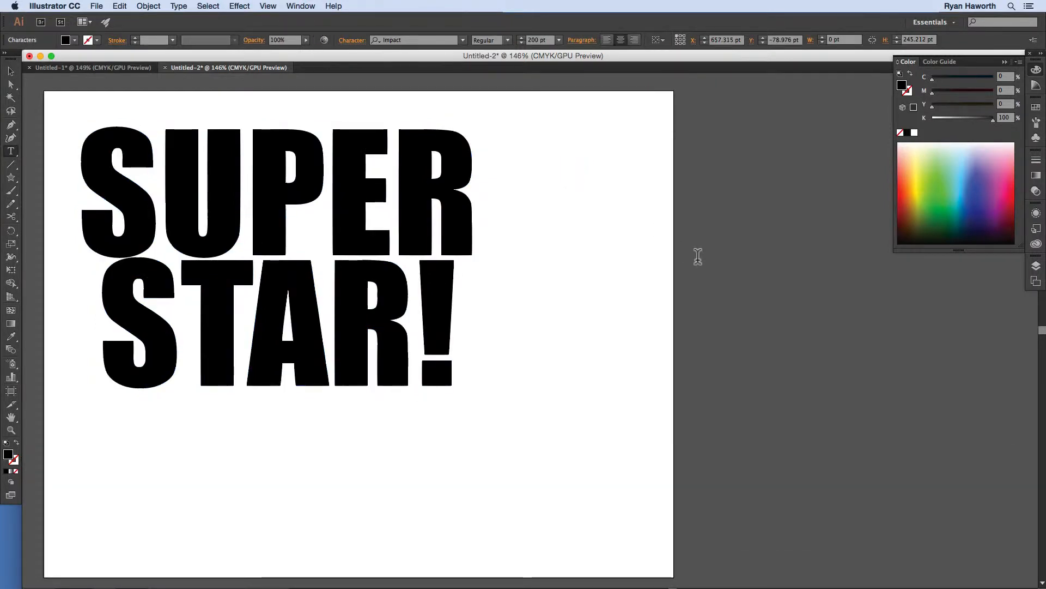
{"action": "type", "text": "SUPER"}
{"action": "key", "text": "shift+Return"}
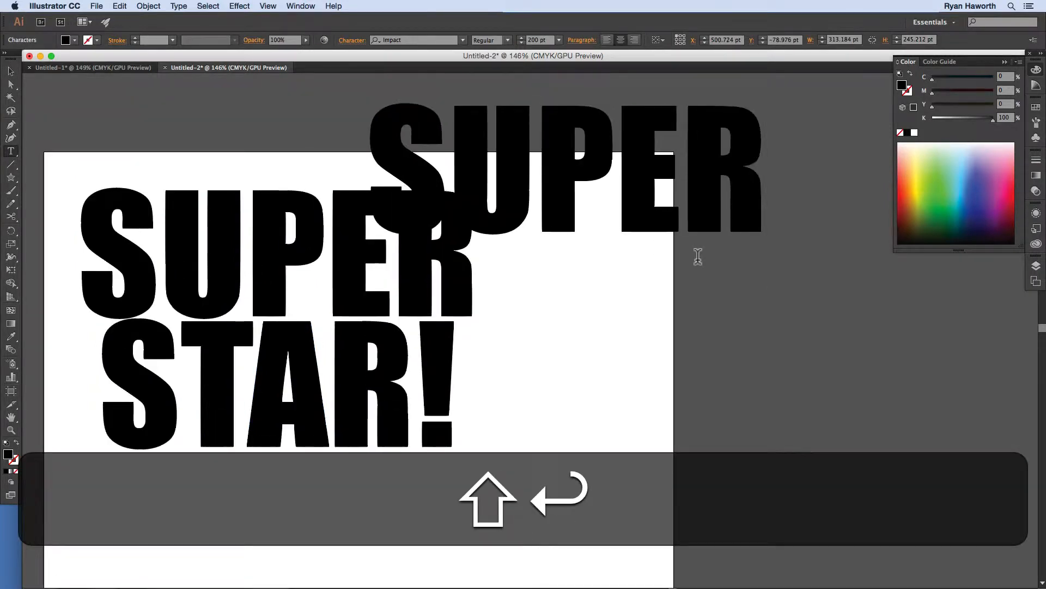
{"action": "type", "text": "STAR!"}
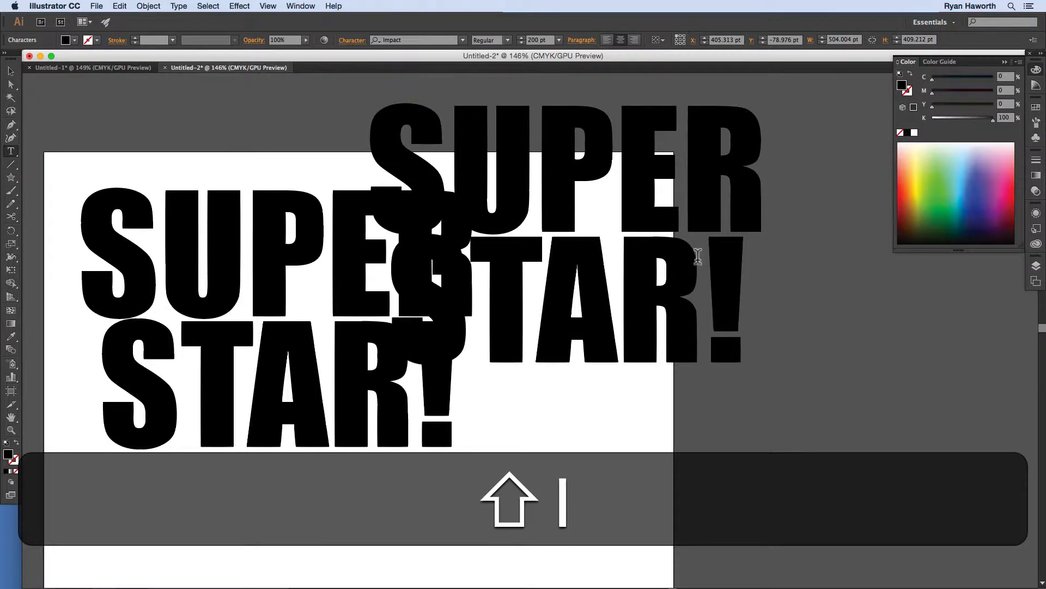
Move the live text to the right of the outlined text at the same height, and select the outlined group
{"action": "left_click", "coordinate": [11, 71]}
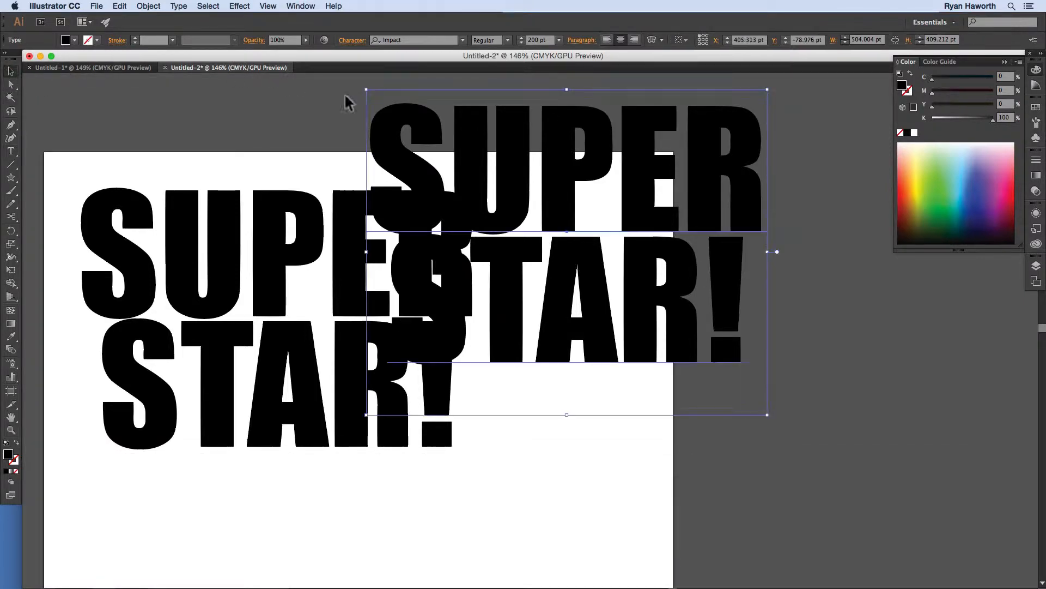
{"action": "left_click_drag", "start_coordinate": [518, 173], "coordinate": [633, 256]}
{"action": "left_click_drag", "start_coordinate": [536, 268], "coordinate": [555, 268]}
{"action": "left_click", "coordinate": [422, 245]}
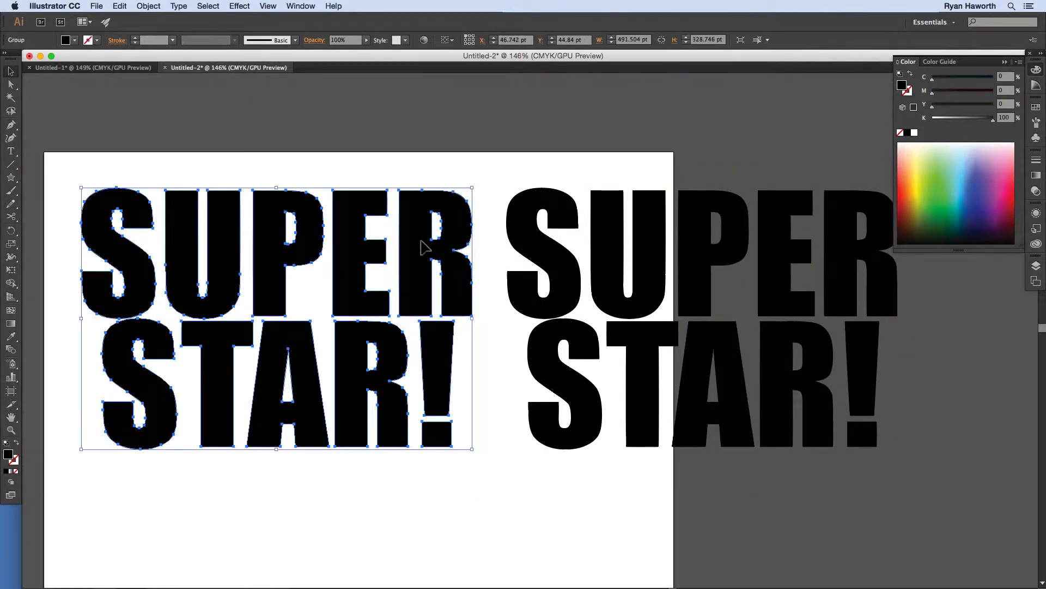
Apply the default white fill and black 1 pt stroke to both the live text and the outlined text
{"action": "left_click", "coordinate": [542, 241]}
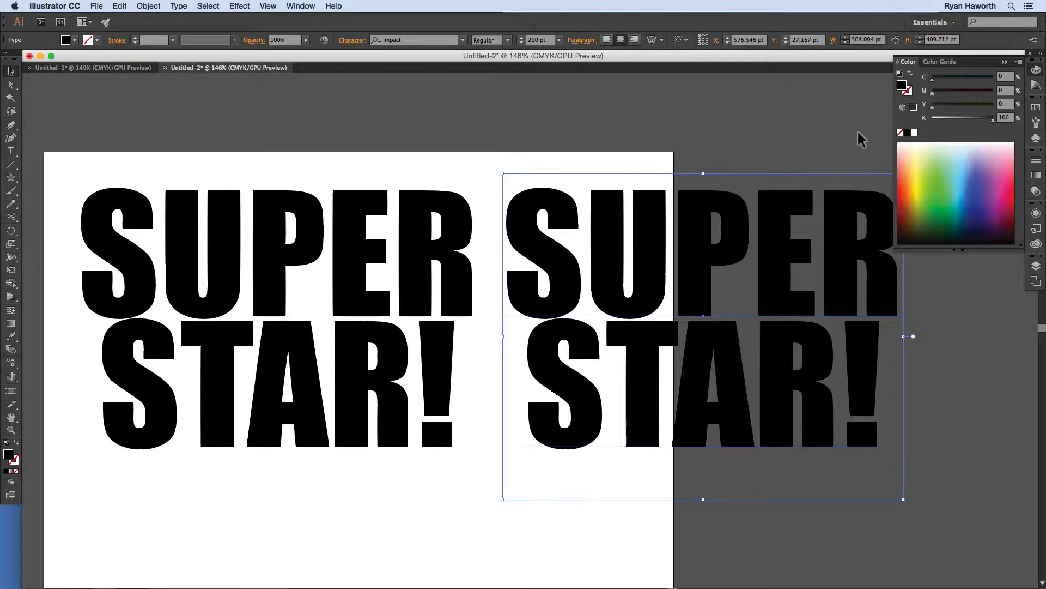
{"action": "key", "text": "d"}
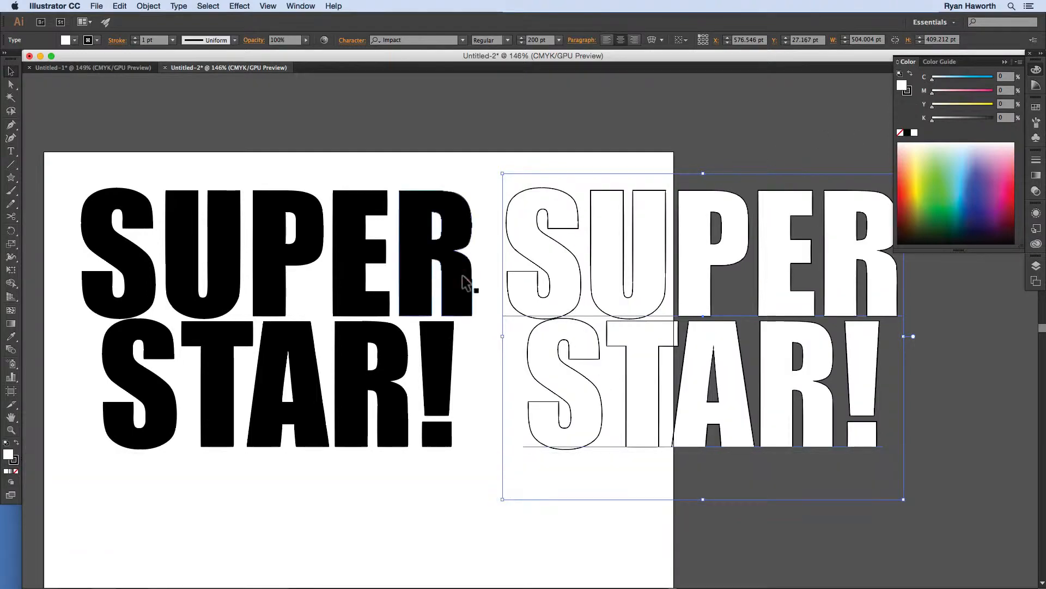
{"action": "left_click", "coordinate": [463, 282]}
{"action": "key", "text": "d"}
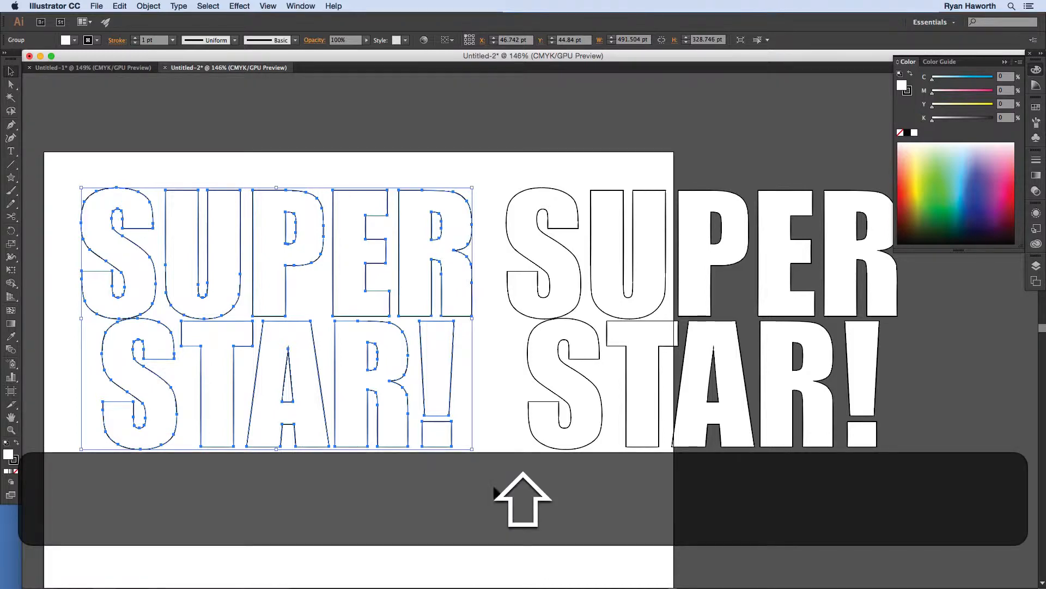
Swap fill and stroke on the outlined and live texts for a black fill and white stroke, then deselect
{"action": "key", "text": "shift+x"}
{"action": "left_click", "coordinate": [646, 296]}
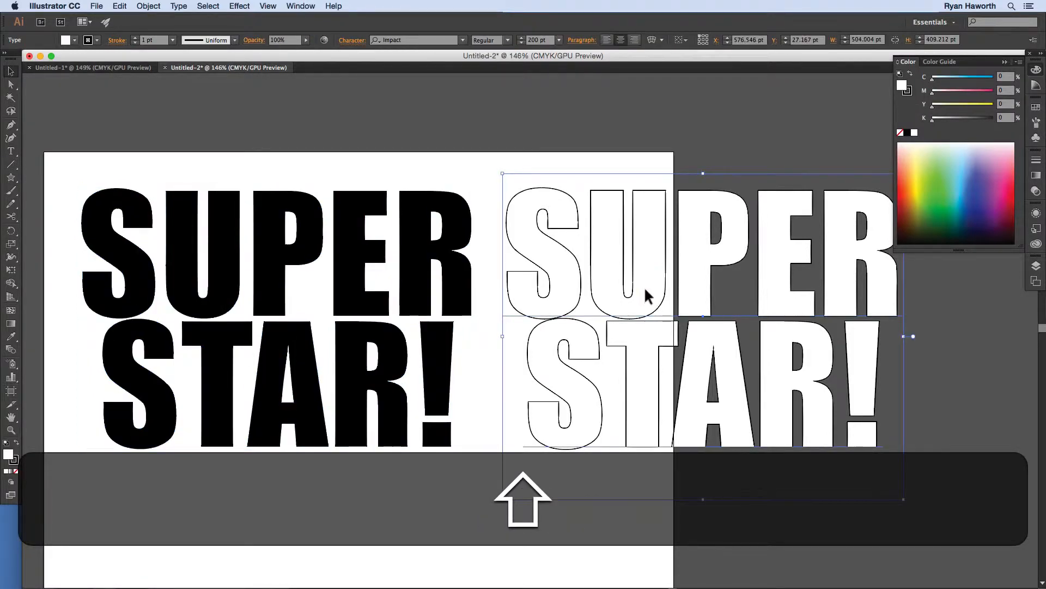
{"action": "key", "text": "shift+x"}
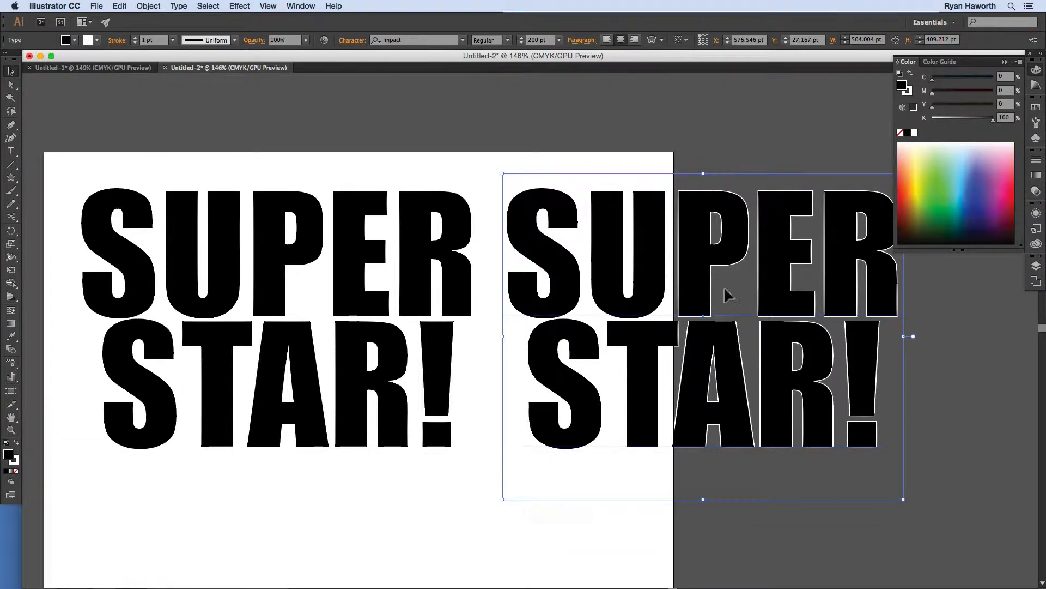
{"action": "left_click", "coordinate": [621, 152]}
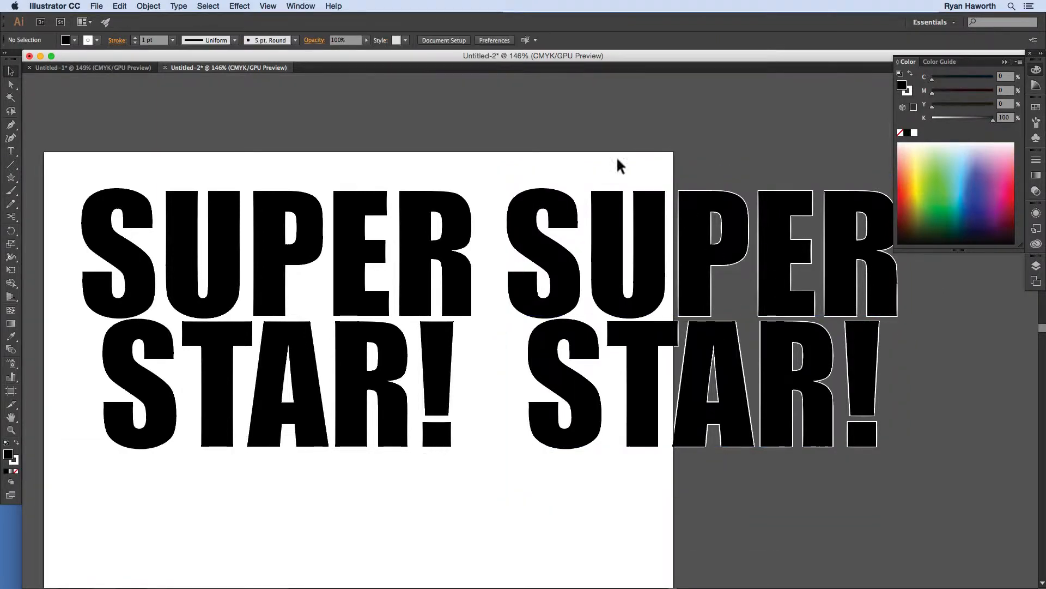
Try to rotate the live text clockwise, then undo the rotation
{"action": "left_click", "coordinate": [641, 264]}
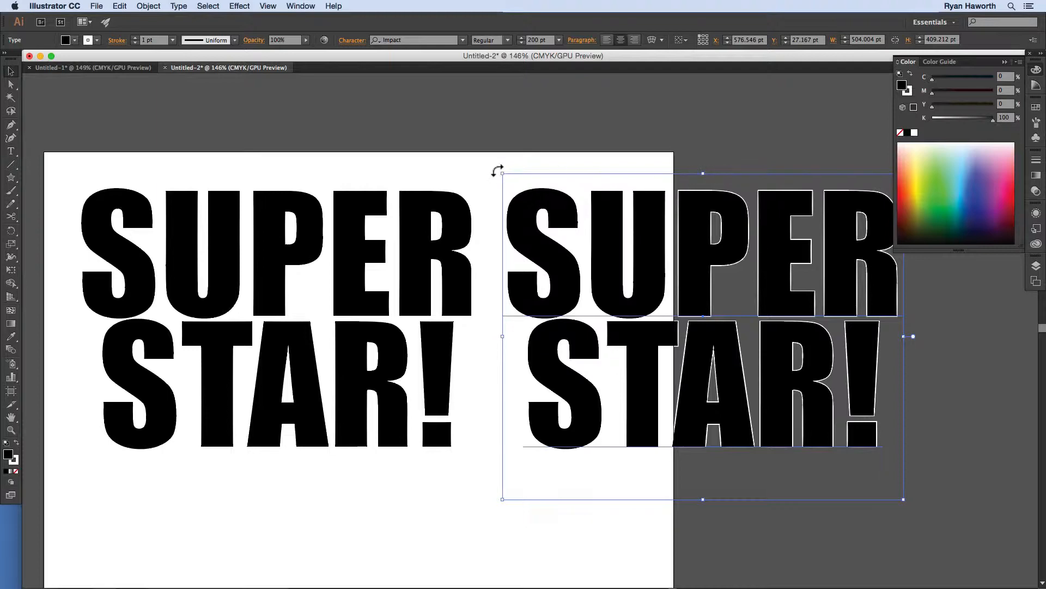
{"action": "left_click_drag", "start_coordinate": [496, 171], "coordinate": [684, 155]}
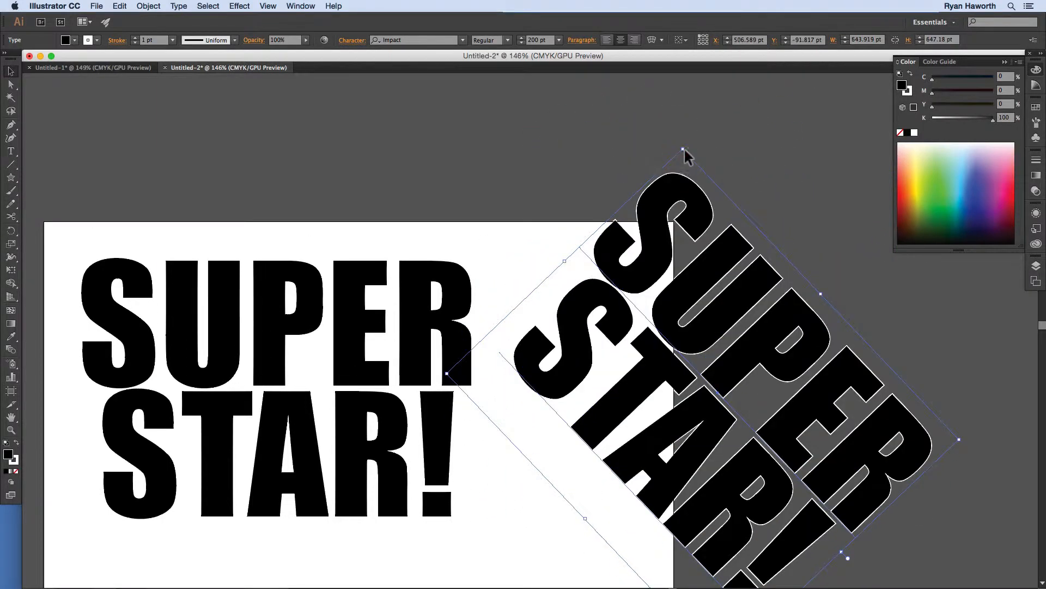
{"action": "key", "text": "super+z"}
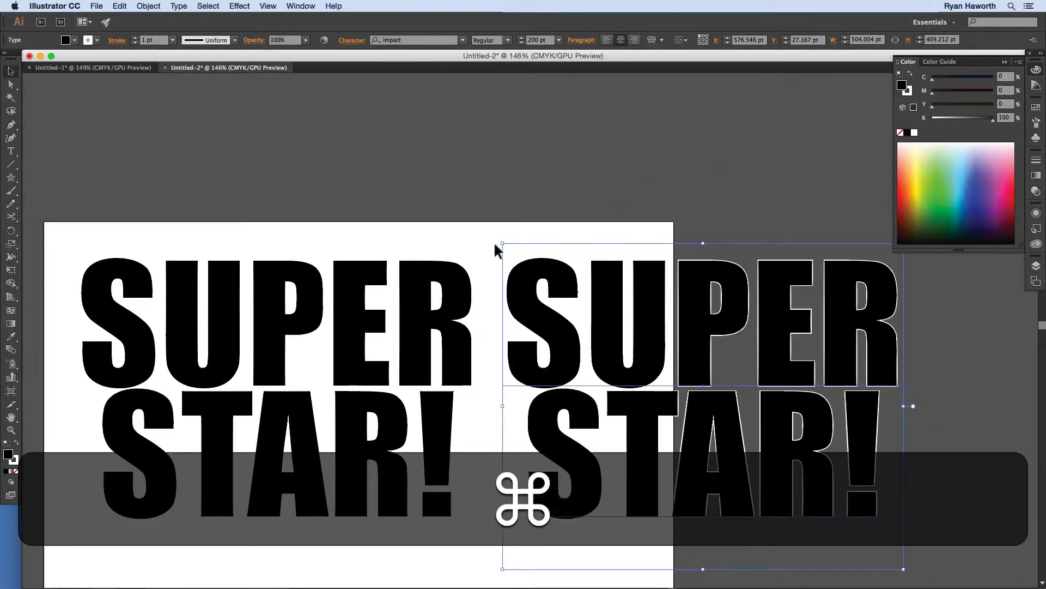
{"action": "key", "text": "space"}
{"action": "left_click_drag", "start_coordinate": [539, 284], "coordinate": [466, 177]}
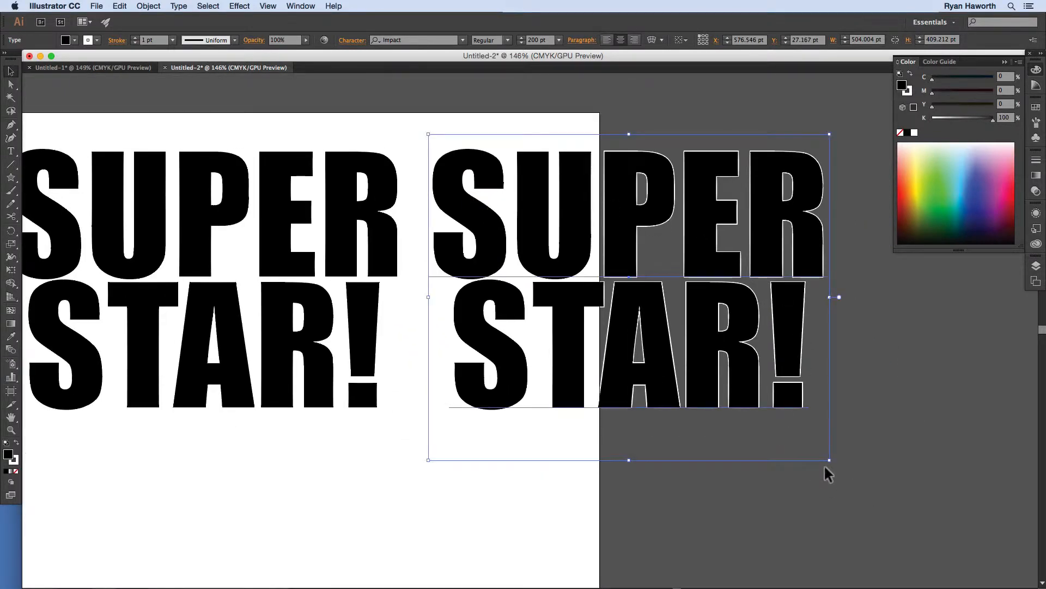
{"action": "key", "text": "super"}
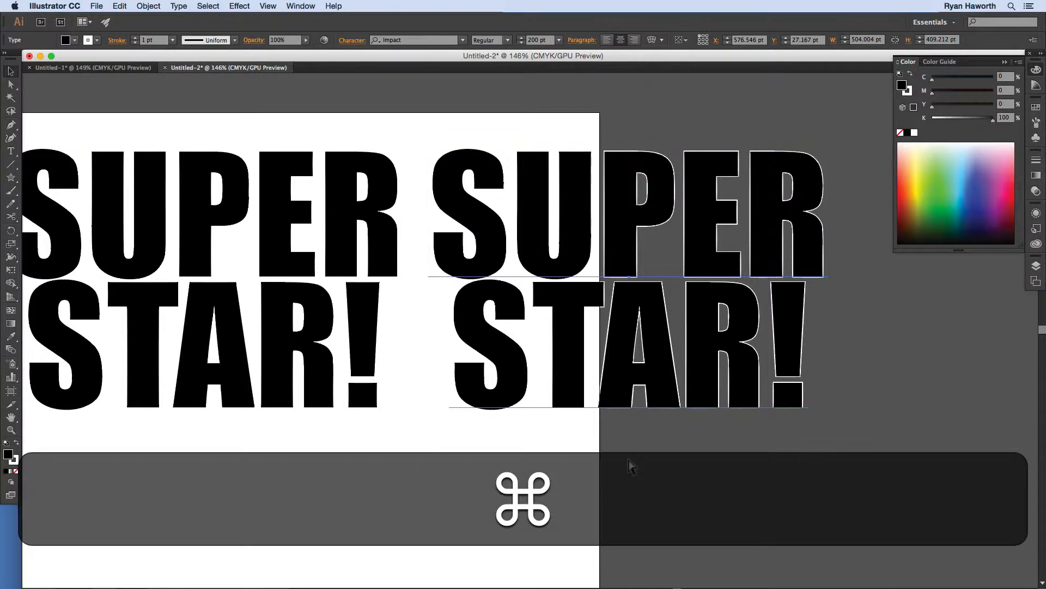
Stretch the live SUPER STAR! text slightly taller and rotate it clockwise so it slopes down to the right
{"action": "key", "text": "super+v"}
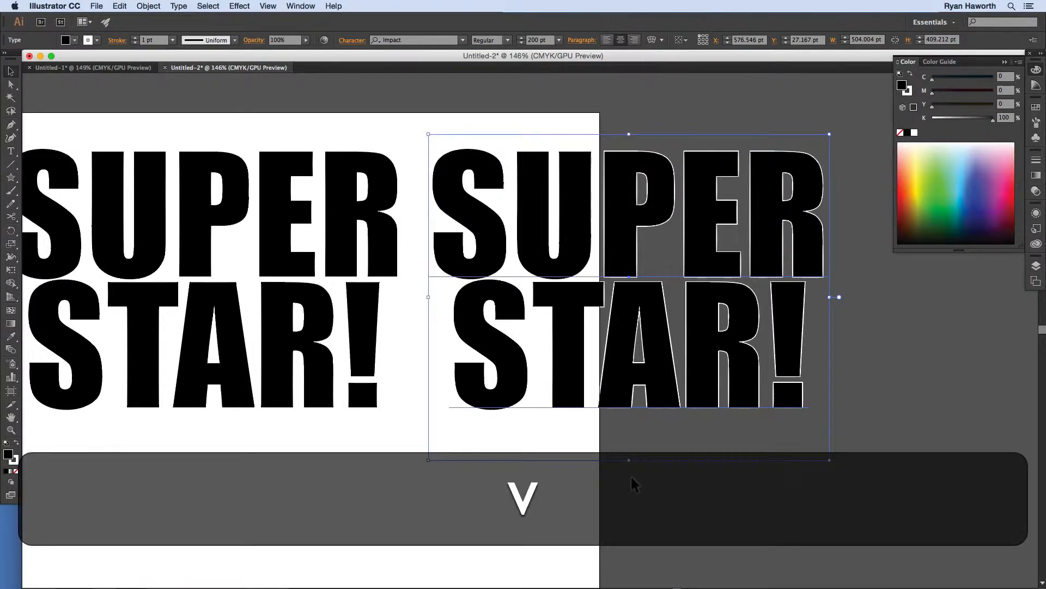
{"action": "mouse_move", "coordinate": [631, 462]}
{"action": "left_mouse_down"}
{"action": "mouse_move", "coordinate": [631, 329]}
{"action": "mouse_move", "coordinate": [652, 476]}
{"action": "mouse_move", "coordinate": [651, 465]}
{"action": "left_mouse_up"}
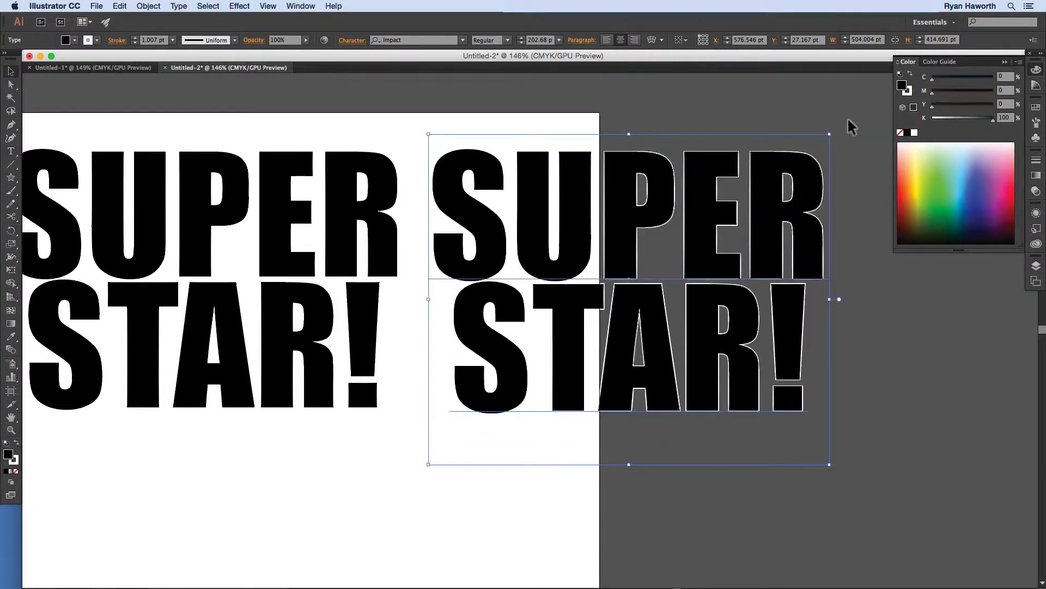
{"action": "left_click_drag", "start_coordinate": [829, 134], "coordinate": [921, 285]}
{"action": "left_click_drag", "start_coordinate": [346, 242], "coordinate": [542, 273]}
{"action": "left_click", "coordinate": [529, 261]}
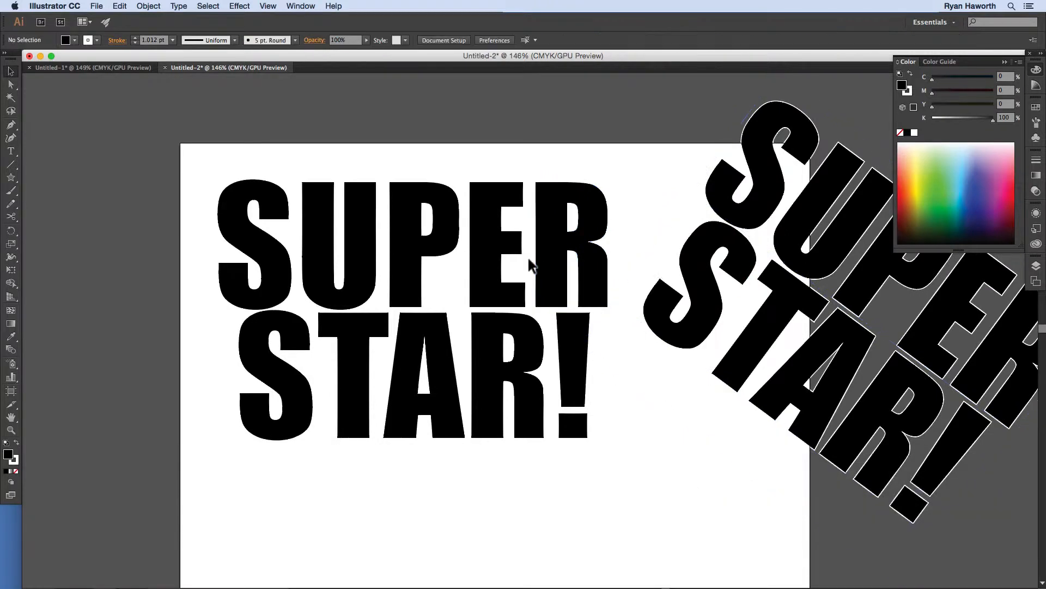
Move the outlined group left, partly off the artboard, and try rotating it clockwise before undoing only the rotation
{"action": "left_click", "coordinate": [541, 264]}
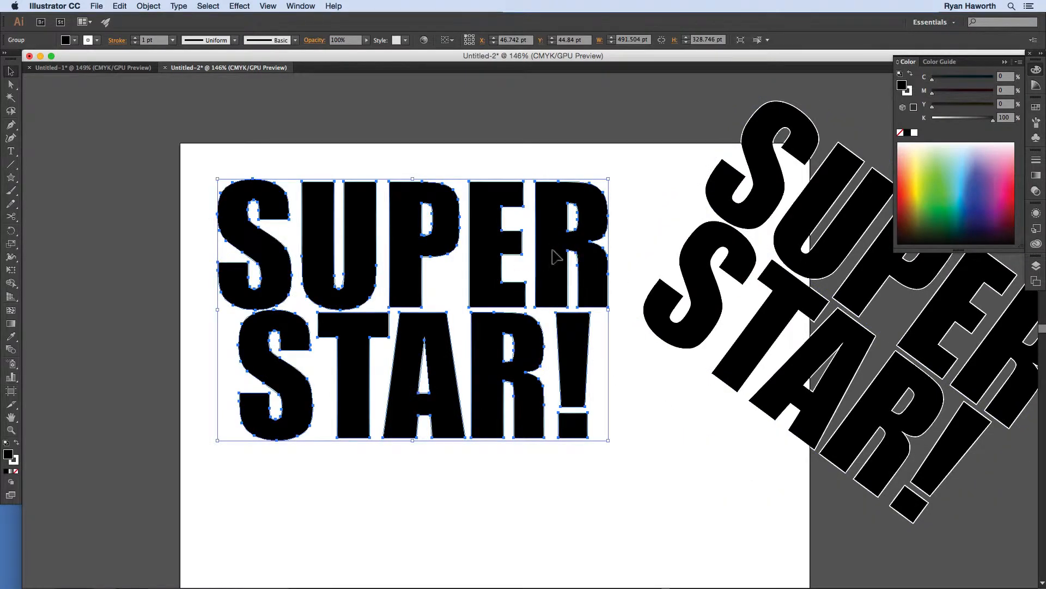
{"action": "left_click_drag", "start_coordinate": [555, 256], "coordinate": [487, 262]}
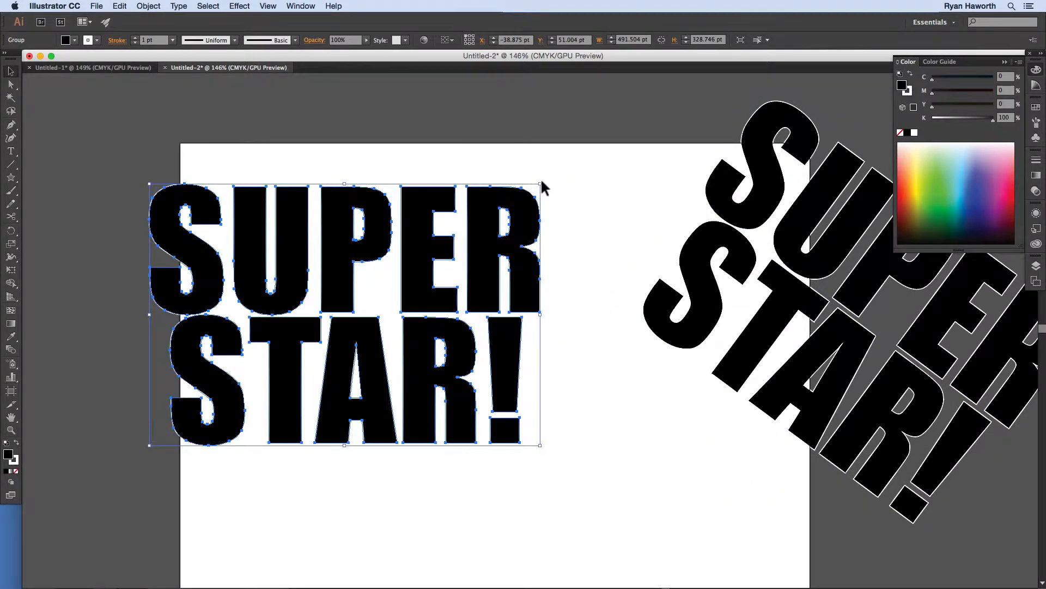
{"action": "left_click_drag", "start_coordinate": [539, 179], "coordinate": [645, 396]}
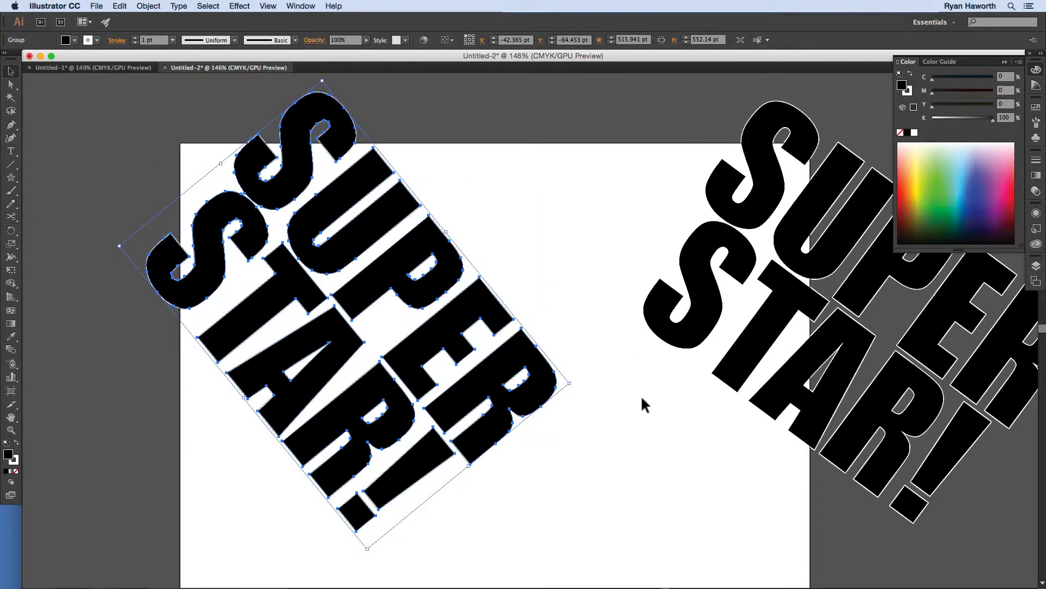
{"action": "key", "text": "super+z"}
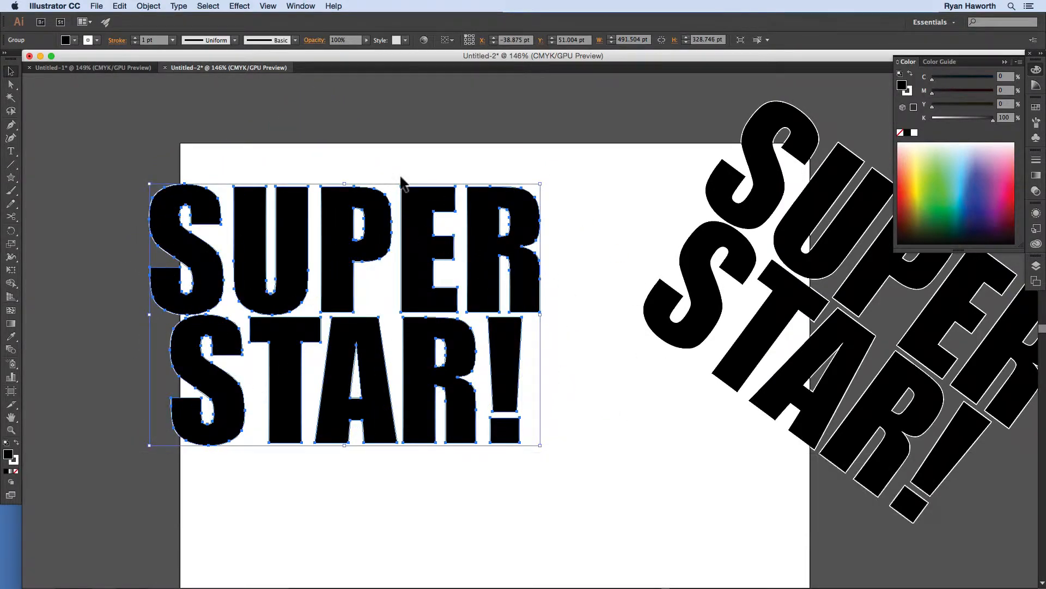
Round the corners of all the outlined letters slightly using live corners, and deselect the group
{"action": "left_click_drag", "start_coordinate": [409, 195], "coordinate": [429, 211]}
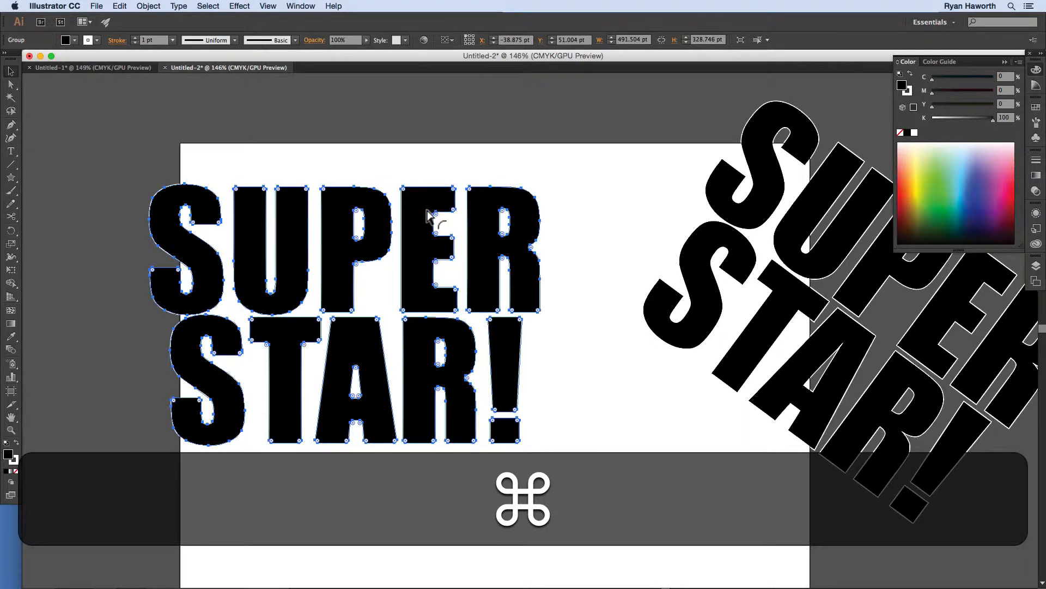
{"action": "left_click", "coordinate": [428, 130]}
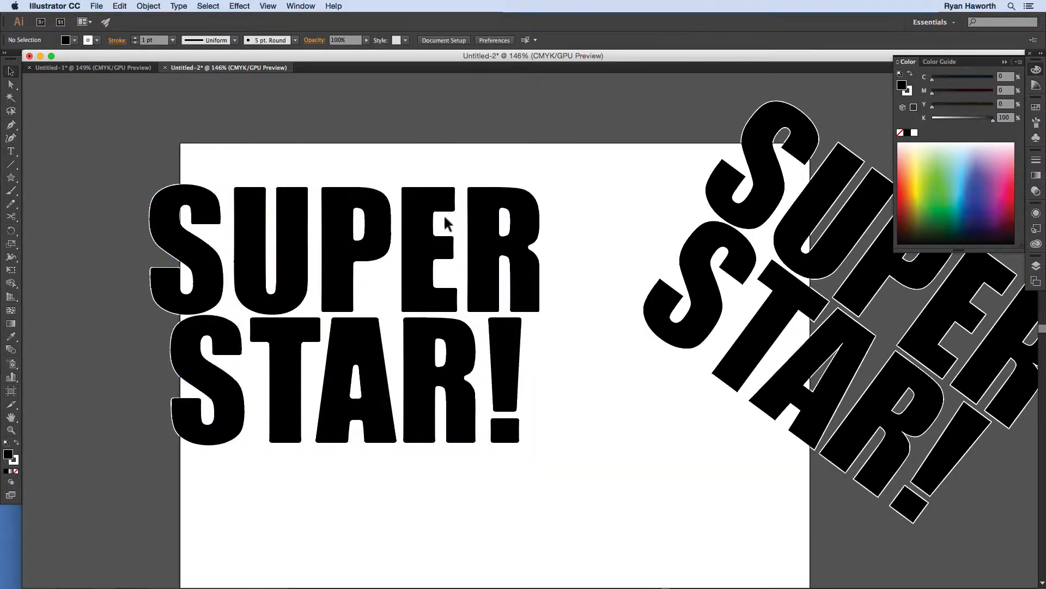
Rotate the live text back counterclockwise to a slight tilt and move it closer to the outlined lettering
{"action": "left_click", "coordinate": [767, 175]}
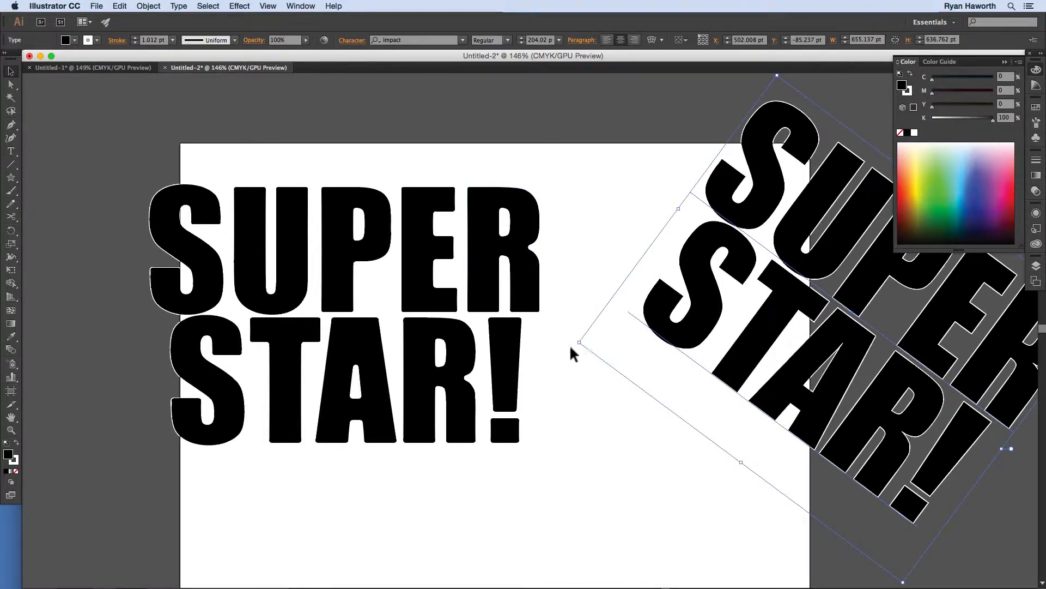
{"action": "left_click_drag", "start_coordinate": [577, 344], "coordinate": [612, 477]}
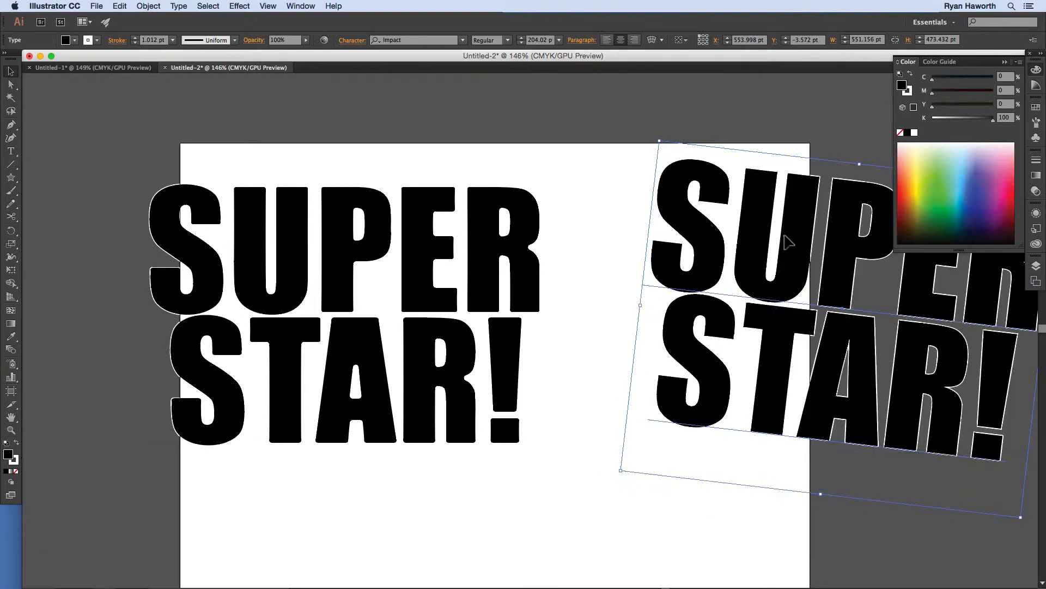
{"action": "left_click_drag", "start_coordinate": [788, 243], "coordinate": [730, 251]}
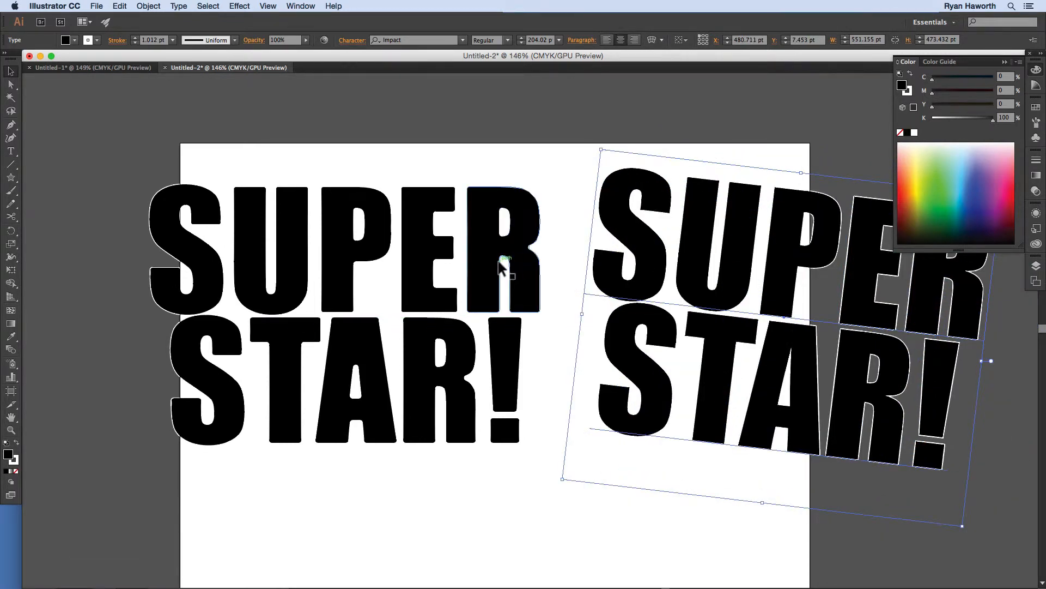
Compare the outlined group with the live text to check which of them offers live corner editing
{"action": "left_click", "coordinate": [522, 280]}
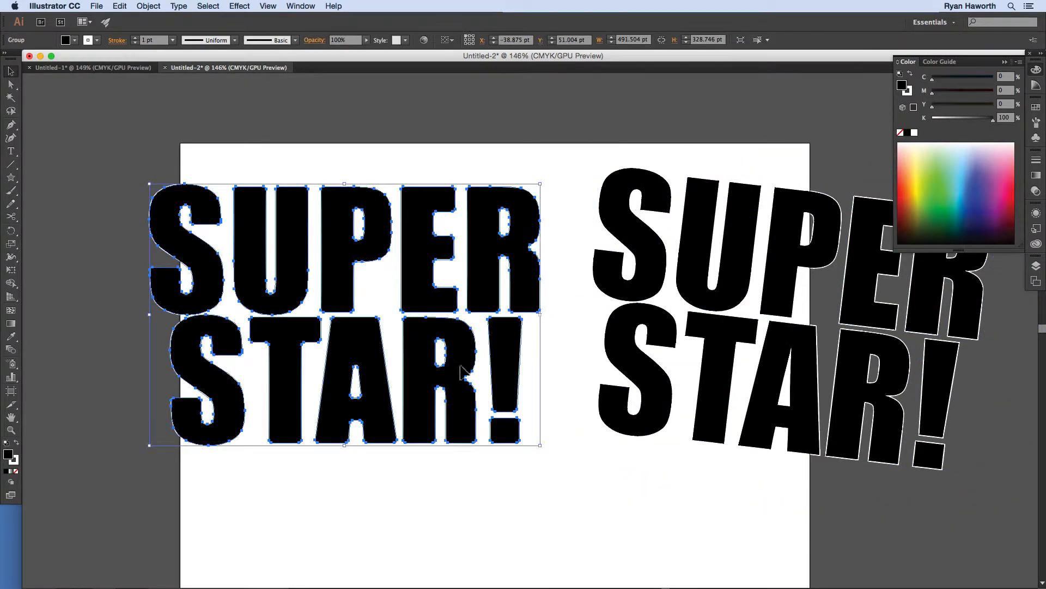
{"action": "key", "text": "super"}
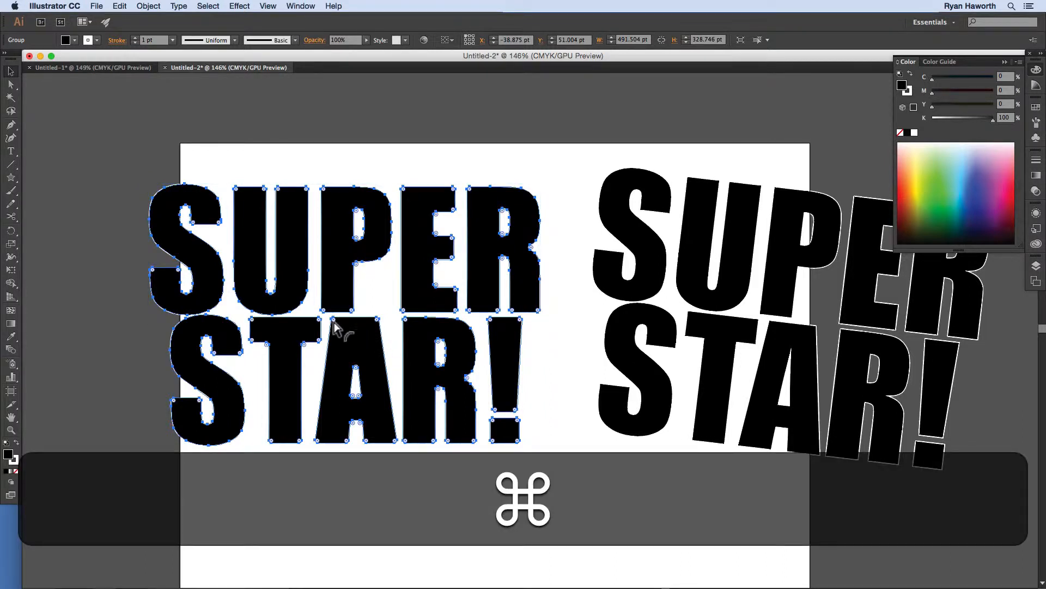
{"action": "left_click", "coordinate": [332, 321], "text": "super"}
{"action": "left_click", "coordinate": [330, 331], "text": "super"}
{"action": "left_click", "coordinate": [701, 346], "text": "super"}
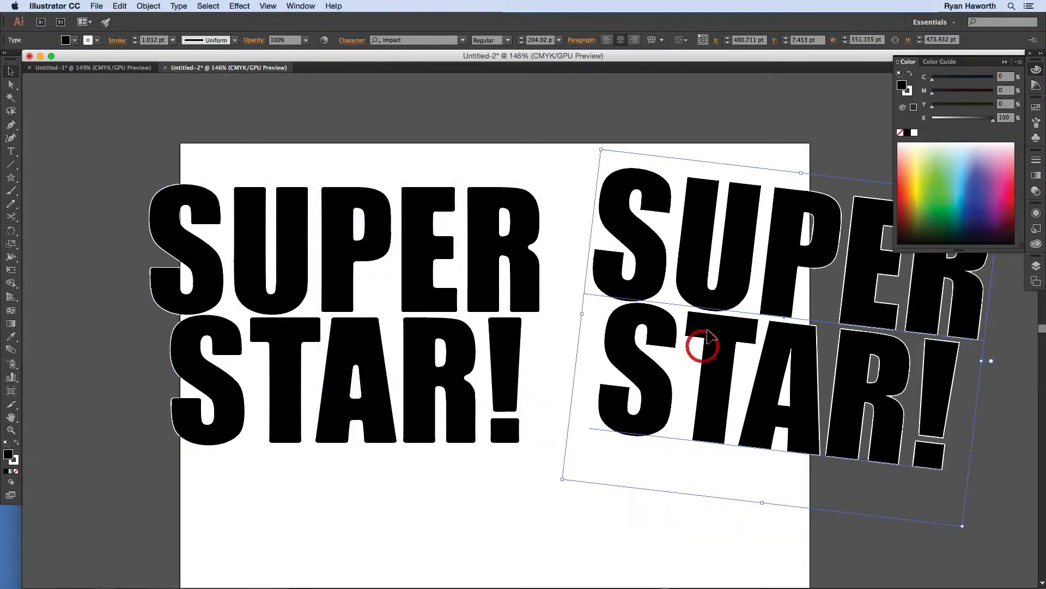
{"action": "key", "text": "super"}
{"action": "key", "text": "super"}
{"action": "key", "text": "super"}
{"action": "key", "text": "super"}
{"action": "left_click", "coordinate": [463, 168]}
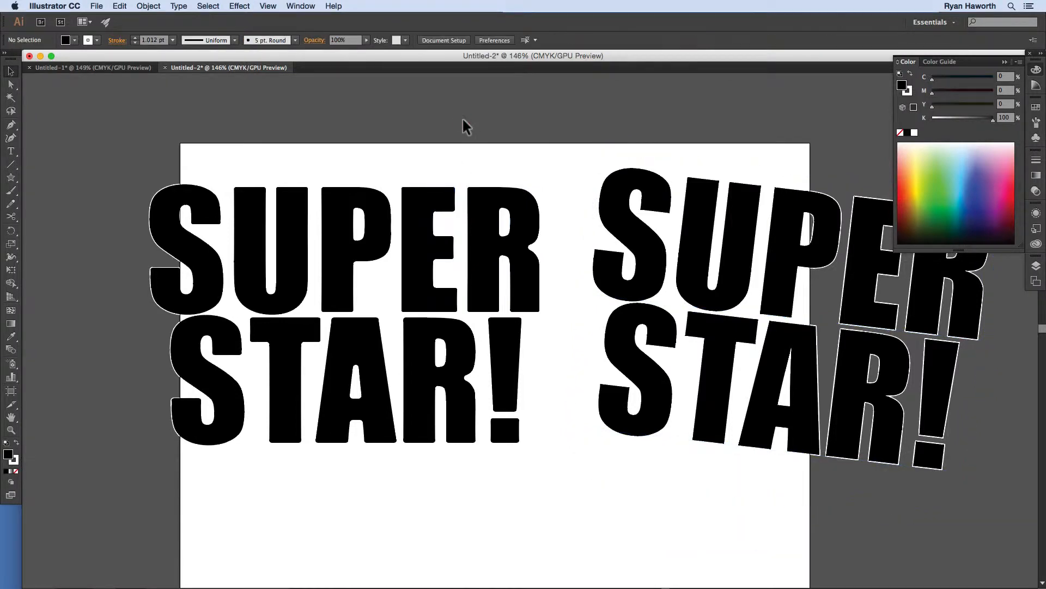
Ungroup the outlined SUPER STAR! lettering into separate letters and deselect everything
{"action": "left_click", "coordinate": [354, 224]}
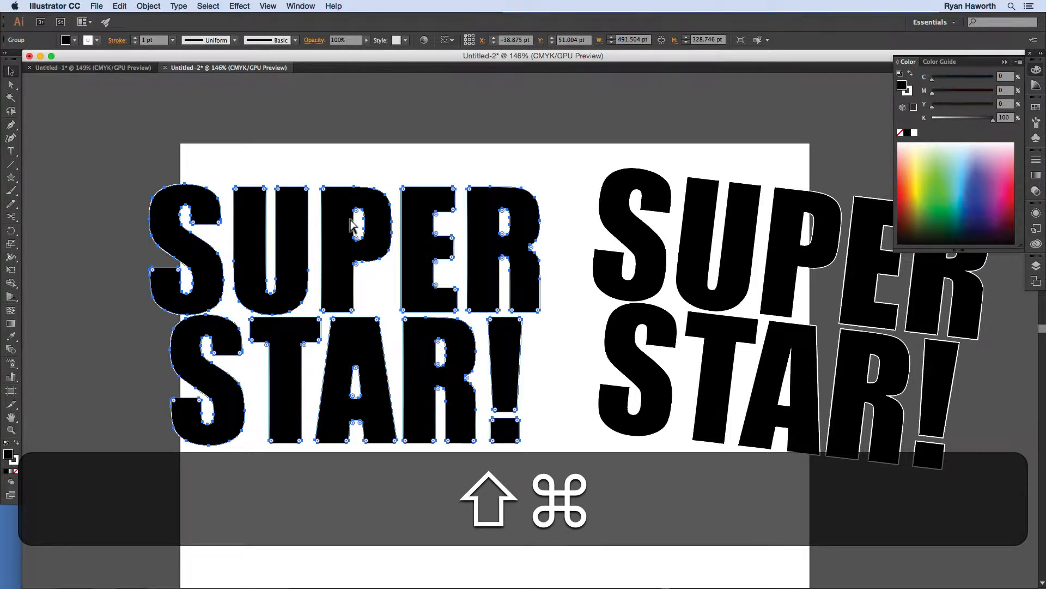
{"action": "key", "text": "shift+super+g"}
{"action": "left_click", "coordinate": [308, 117]}
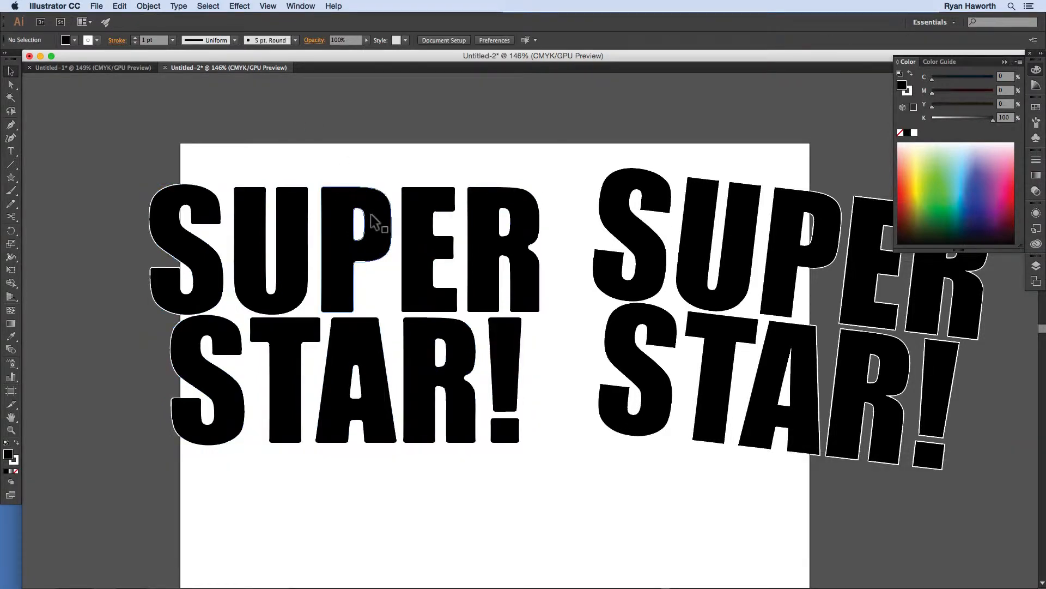
Try raising the outlined P in SUPER and rotating it clockwise, undo both changes, and deselect the letter
{"action": "left_click", "coordinate": [355, 201]}
{"action": "key", "text": "shift+Up"}
{"action": "key", "text": "shift+Up"}
{"action": "key", "text": "shift+Up"}
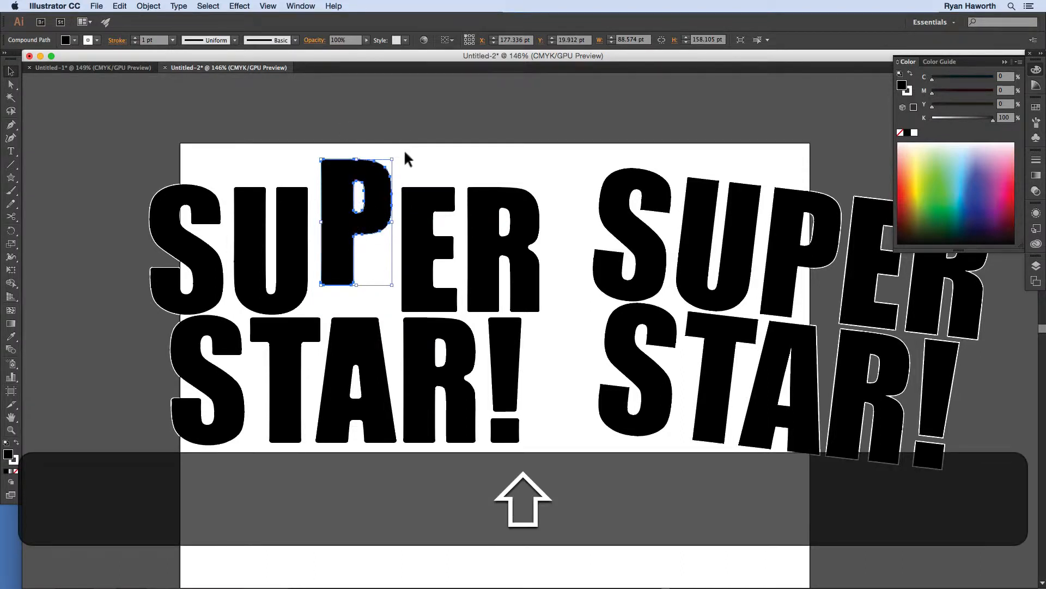
{"action": "left_click_drag", "start_coordinate": [402, 158], "coordinate": [428, 215]}
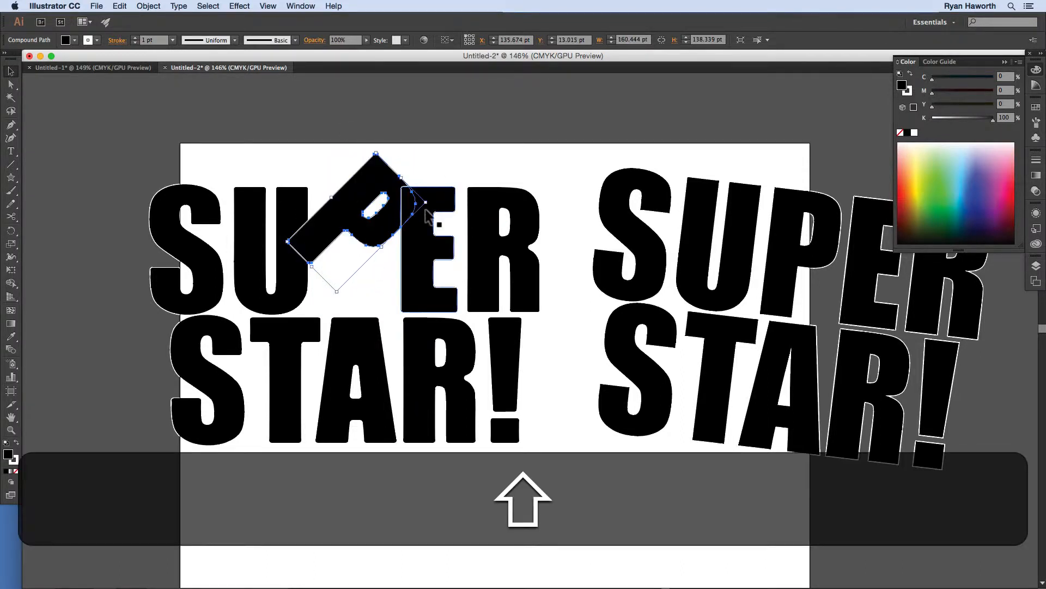
{"action": "key", "text": "super+z"}
{"action": "key", "text": "super+z"}
{"action": "key", "text": "super+z"}
{"action": "key", "text": "super+z"}
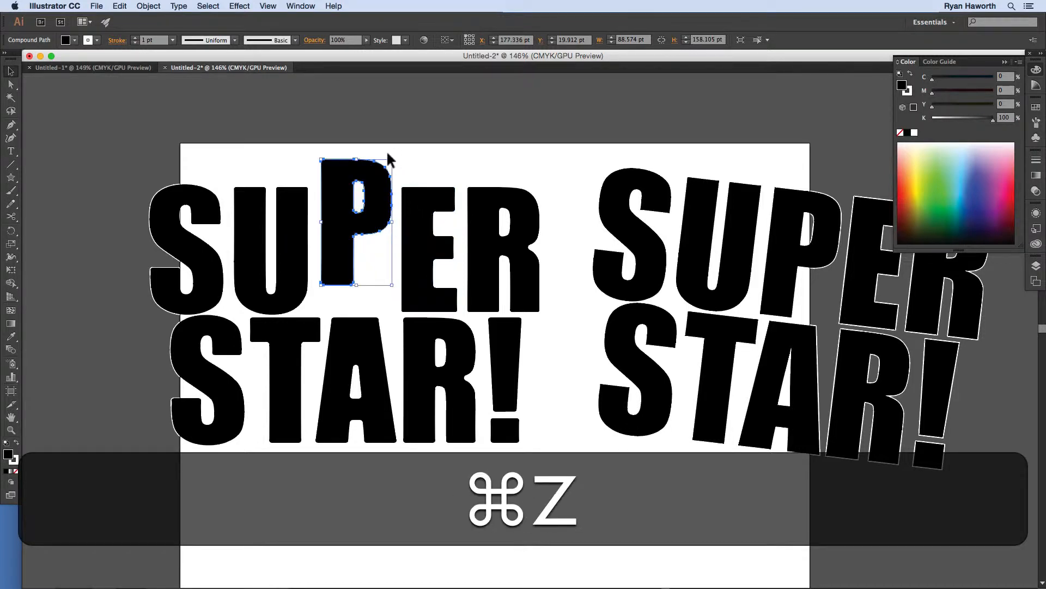
{"action": "left_click", "coordinate": [390, 158]}
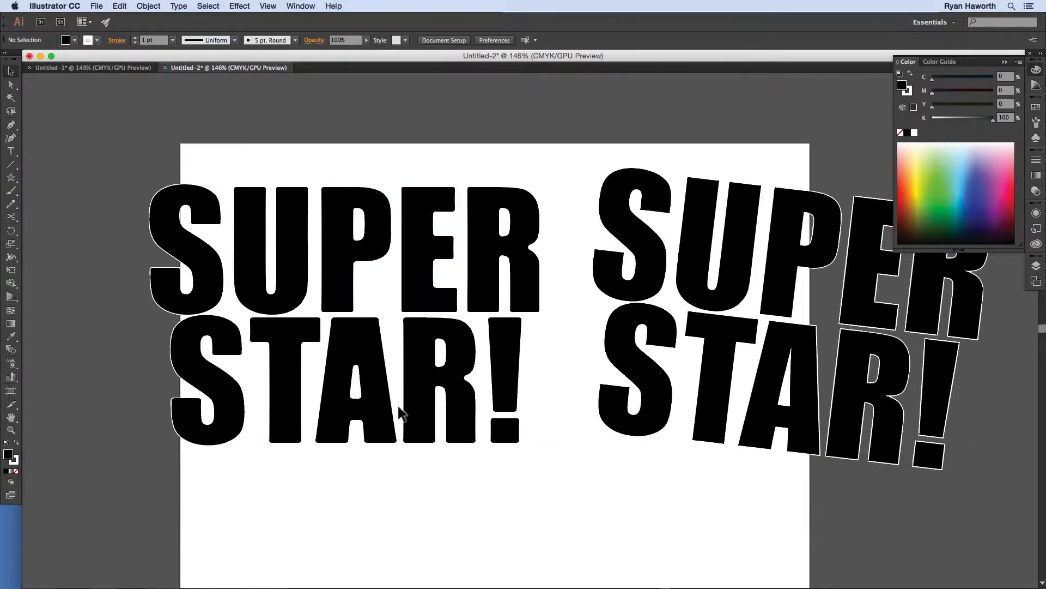
Draw an upright five-pointed star about 301 by 286 pt and move it down so its upper point overlaps the A in STAR!
{"action": "left_click", "coordinate": [9, 176]}
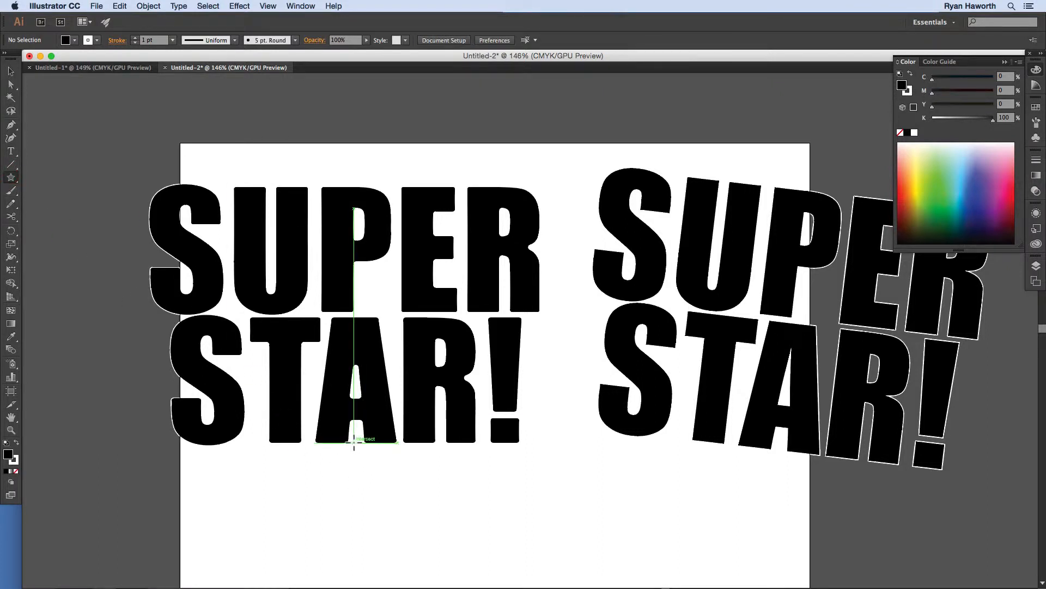
{"action": "left_click_drag", "start_coordinate": [350, 437], "coordinate": [332, 319]}
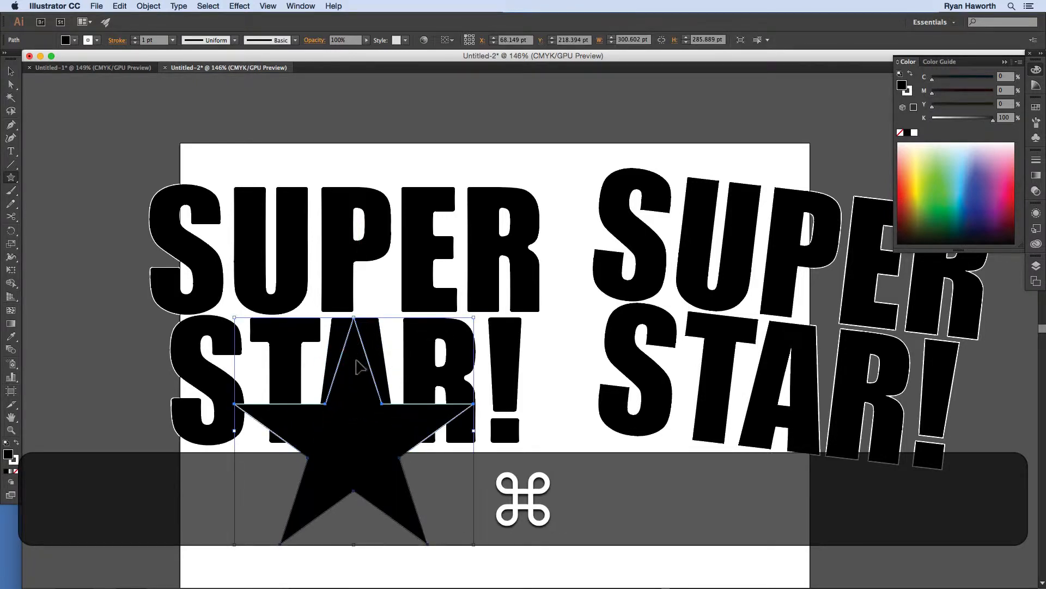
{"action": "left_click_drag", "start_coordinate": [357, 367], "coordinate": [358, 412]}
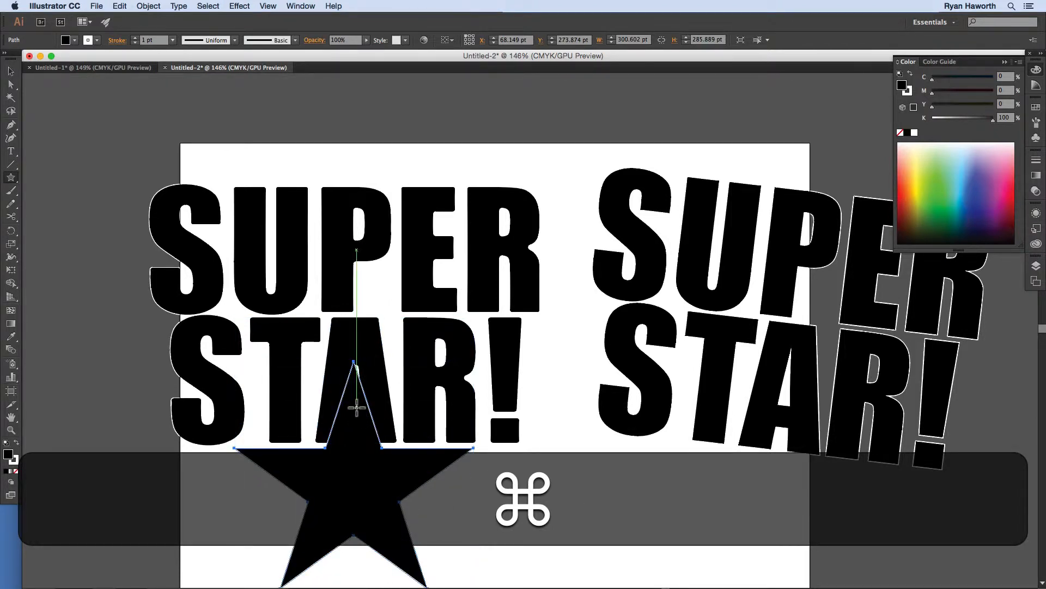
Nudge the star about 3 pt right and 1 pt up to centre its upper point on the A
{"action": "key", "text": "Right"}
{"action": "key", "text": "Right"}
{"action": "key", "text": "Right"}
{"action": "key", "text": "Left"}
{"action": "key", "text": "Left"}
{"action": "key", "text": "Left"}
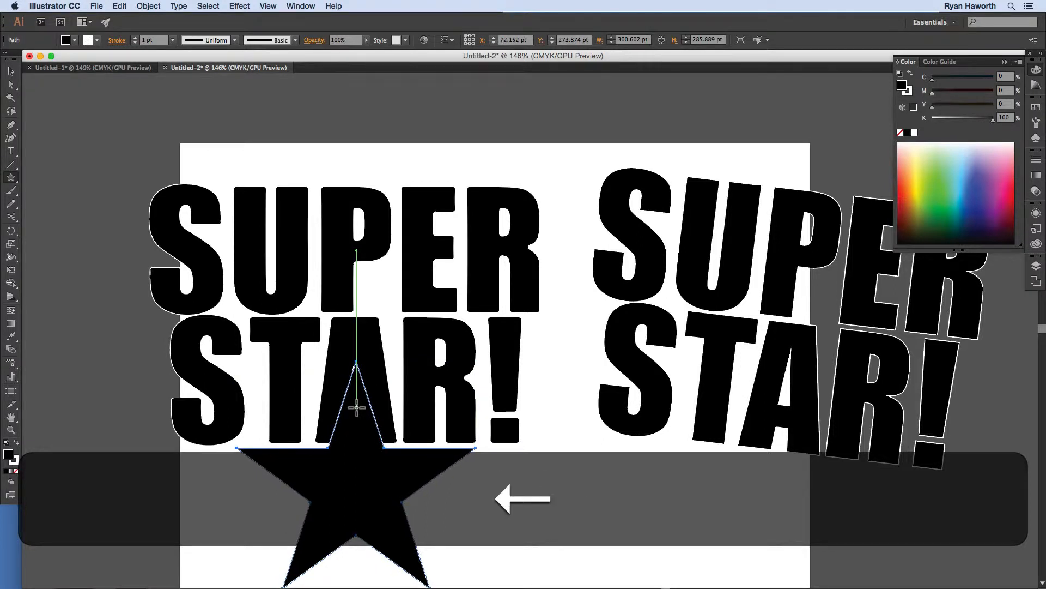
{"action": "key", "text": "Up"}
{"action": "key", "text": "Right"}
{"action": "key", "text": "Right"}
{"action": "key", "text": "Right"}
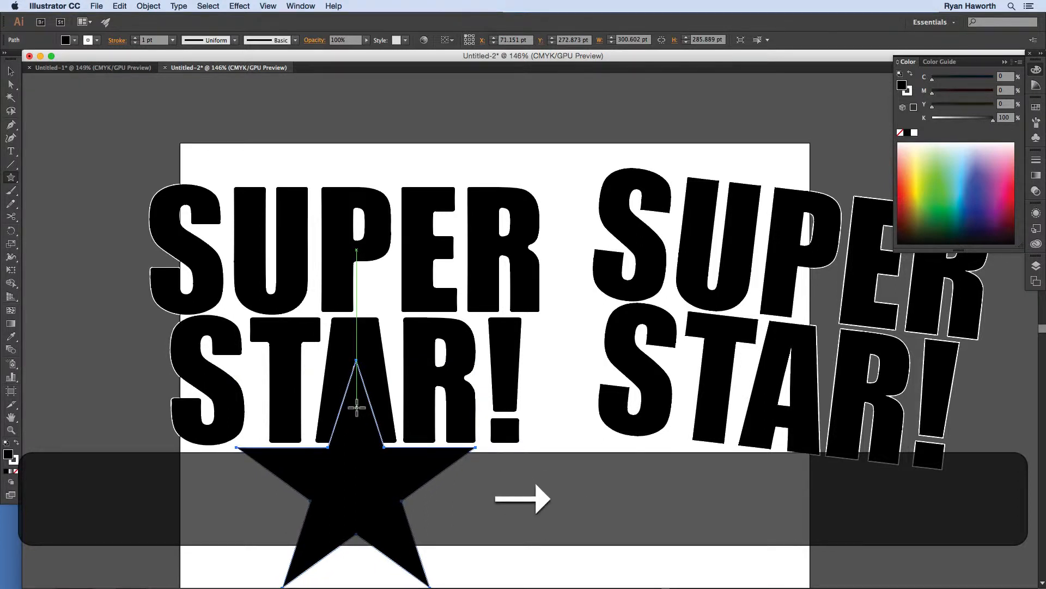
Enlarge the star proportionally from its centre to about 320 by 305 pt and nudge it about 5 pt down and 1 pt left
{"action": "key", "text": "v"}
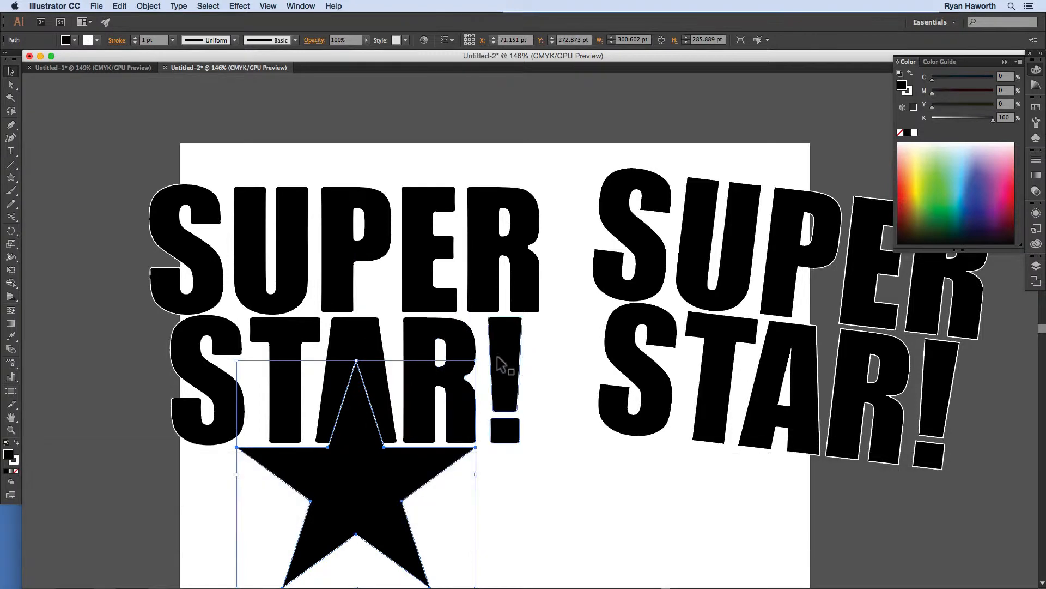
{"action": "left_click_drag", "start_coordinate": [478, 361], "coordinate": [489, 358]}
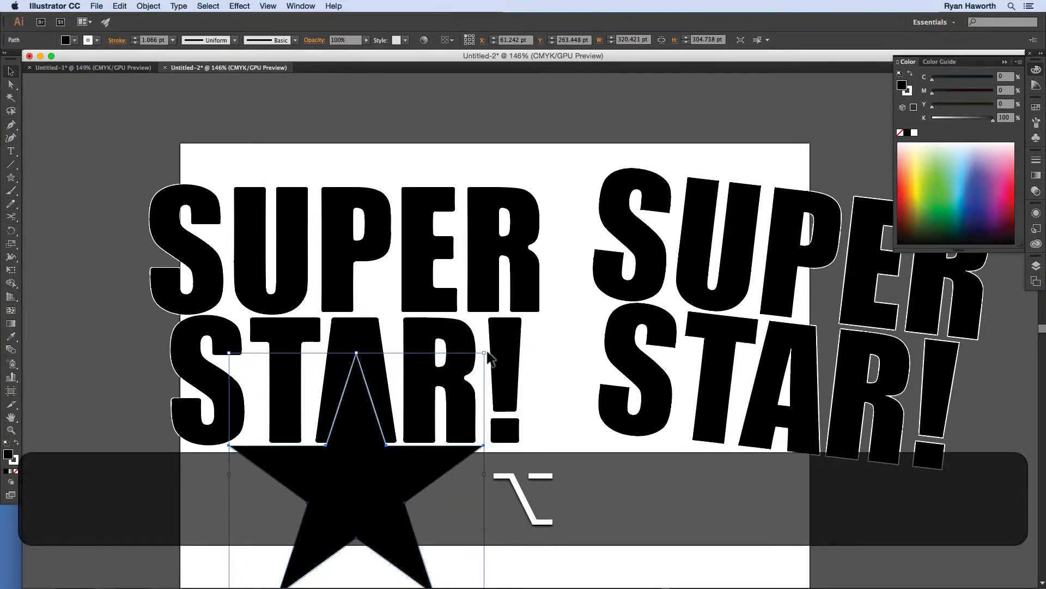
{"action": "key", "text": "Down"}
{"action": "key", "text": "Down"}
{"action": "key", "text": "Down"}
{"action": "key", "text": "Left"}
{"action": "key", "text": "Left"}
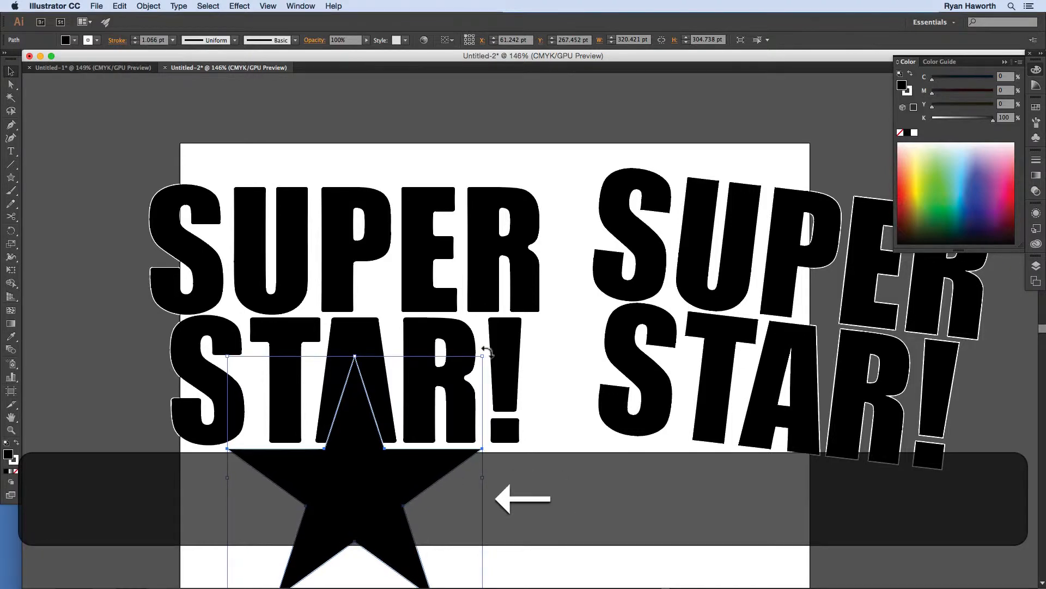
{"action": "key", "text": "Down"}
{"action": "key", "text": "Down"}
{"action": "key", "text": "Right"}
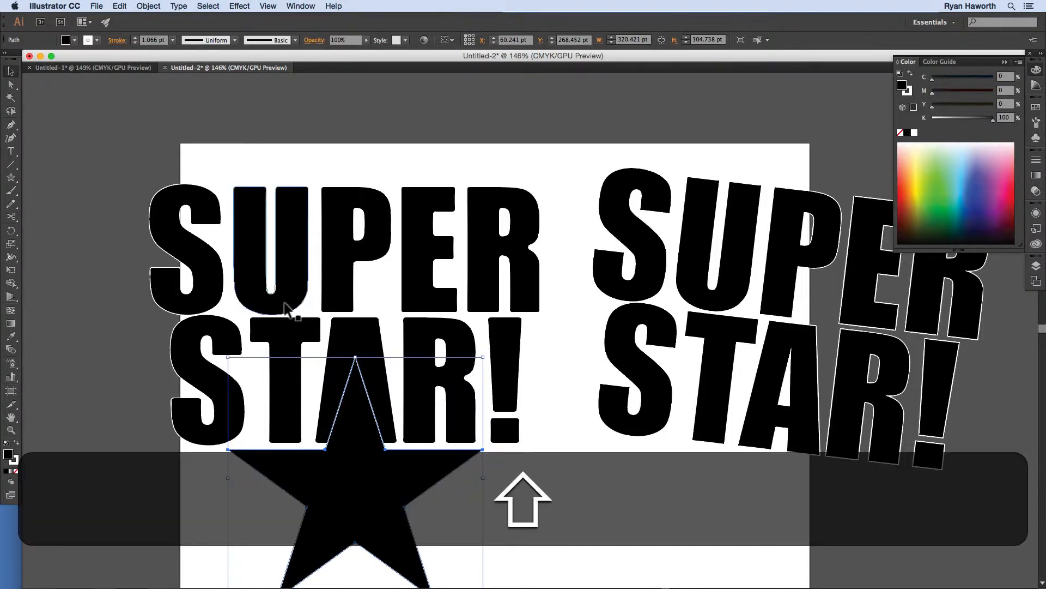
Add the outlined A of STAR! to the star selection and combine both shapes with Pathfinder Merge
{"action": "left_click", "coordinate": [353, 326], "text": "shift"}
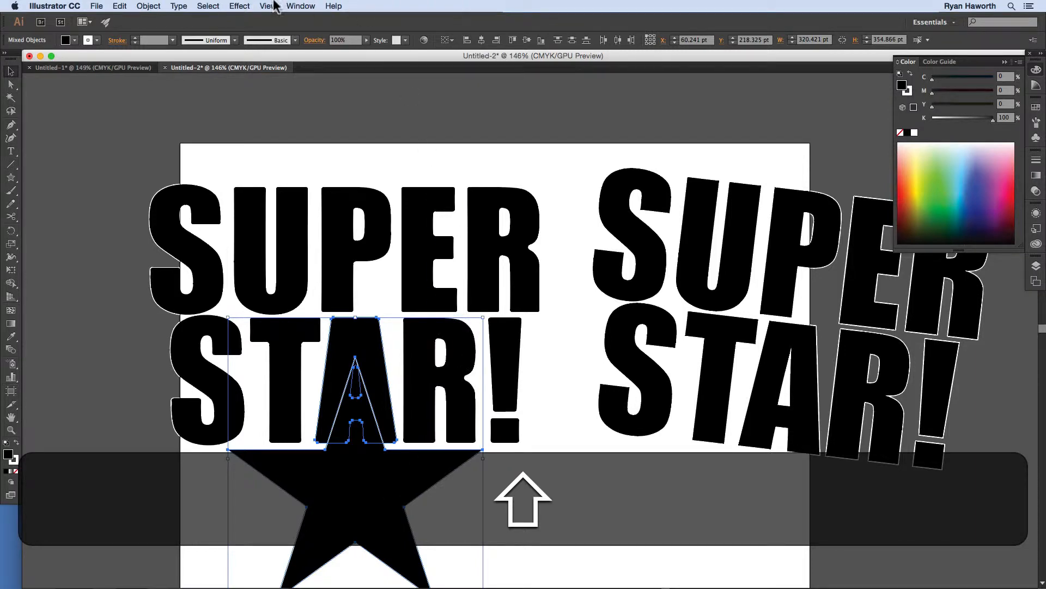
{"action": "left_click", "coordinate": [300, 6]}
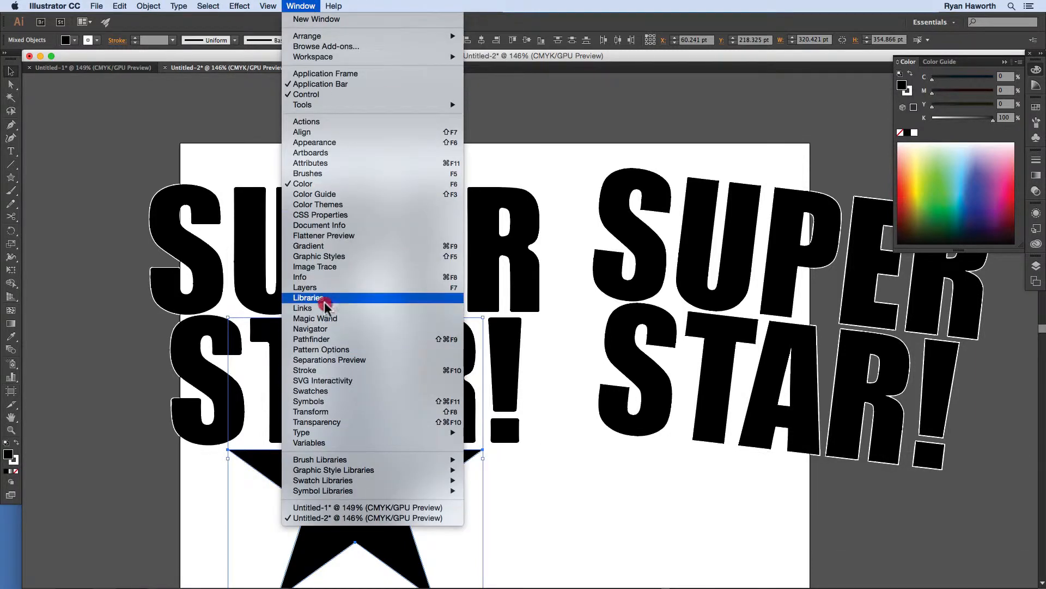
{"action": "left_click", "coordinate": [319, 339]}
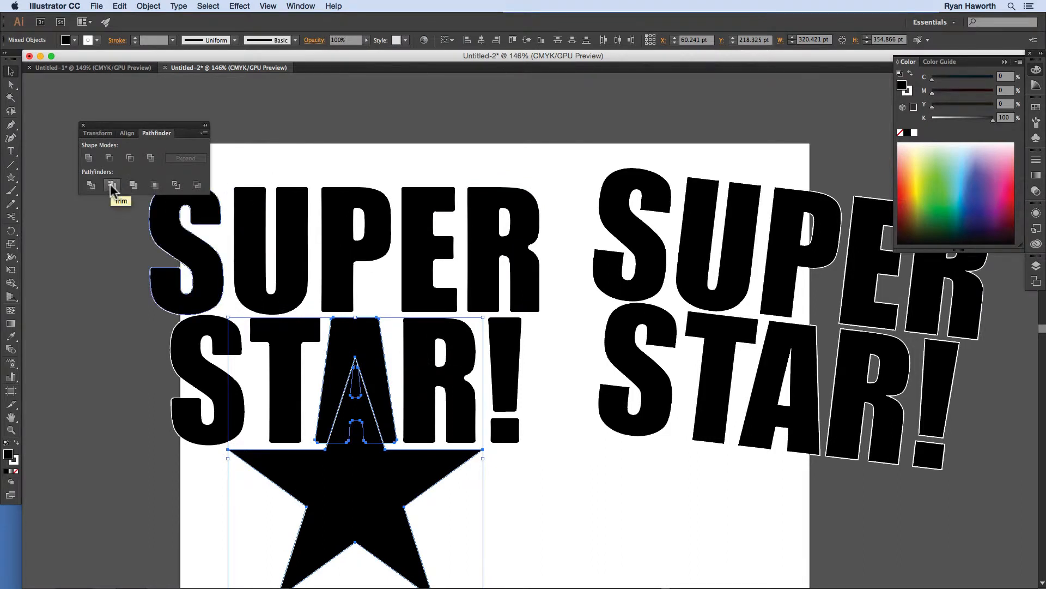
{"action": "left_click", "coordinate": [135, 186]}
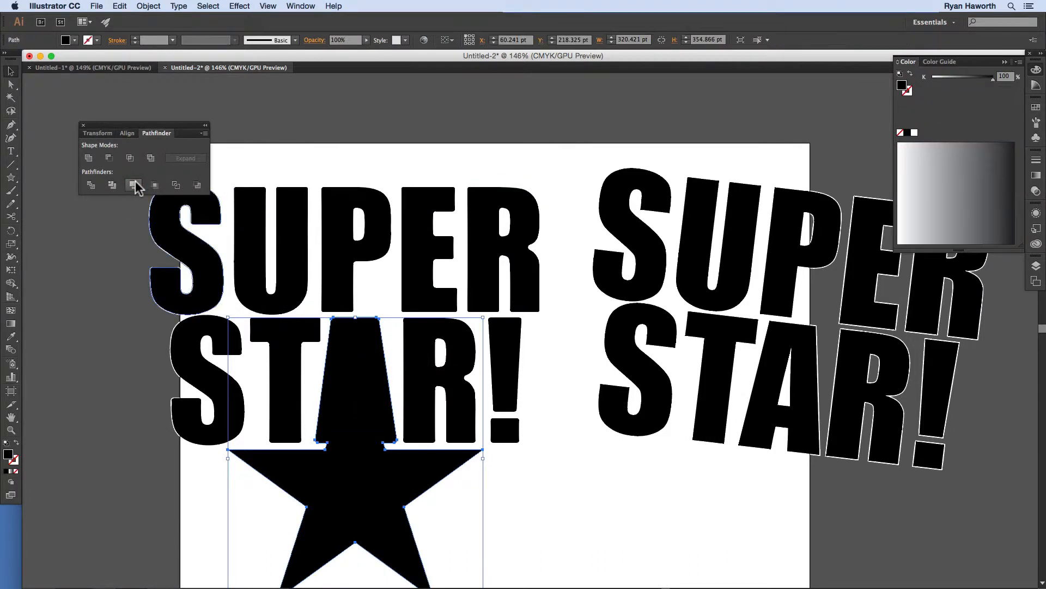
Undo the Pathfinder Merge and split the overlapping star and A with Pathfinder Divide instead
{"action": "key", "text": "cmd+z"}
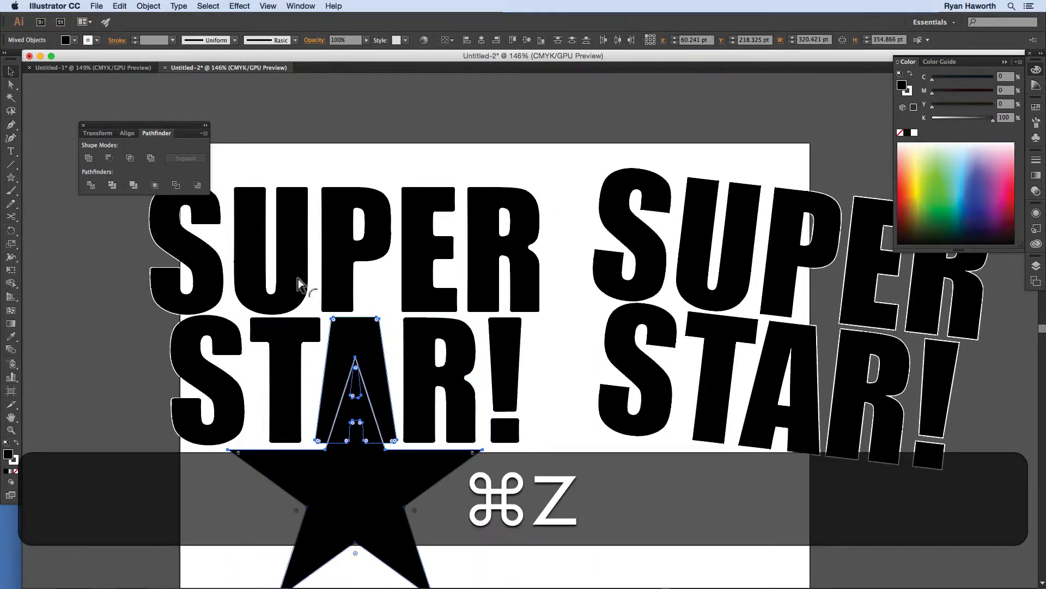
{"action": "left_click", "coordinate": [92, 185]}
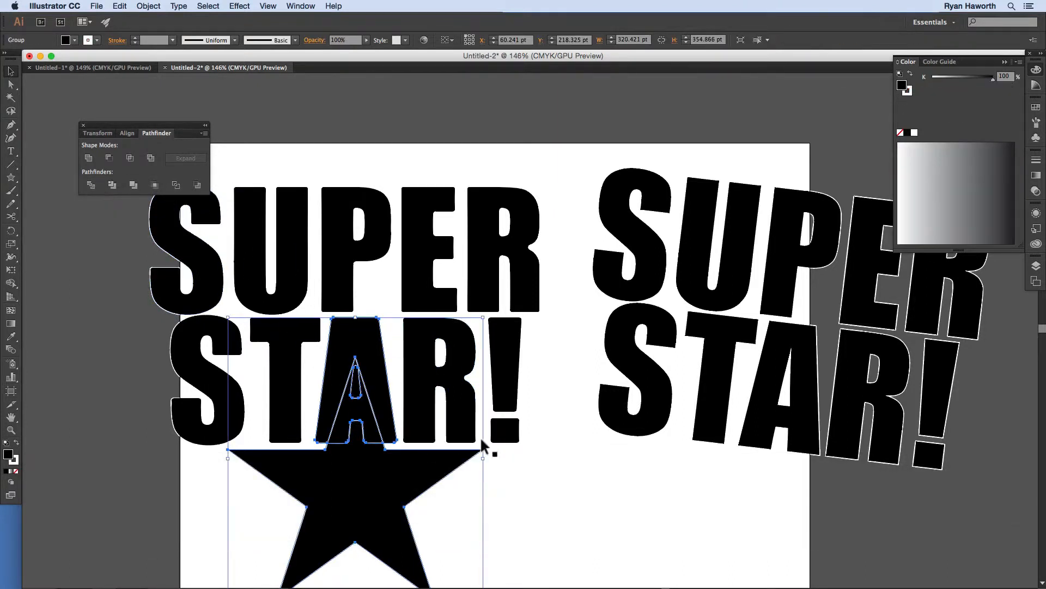
{"action": "left_click", "coordinate": [512, 445]}
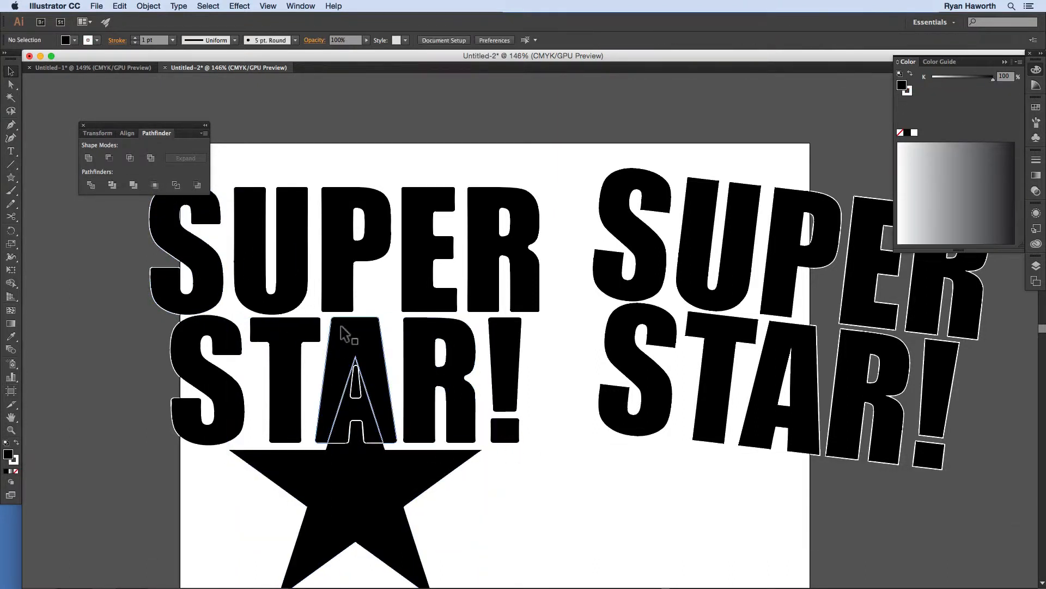
Isolate the divided group and delete the outer part of the A that lies around the star's upper point
{"action": "double_click", "coordinate": [364, 328]}
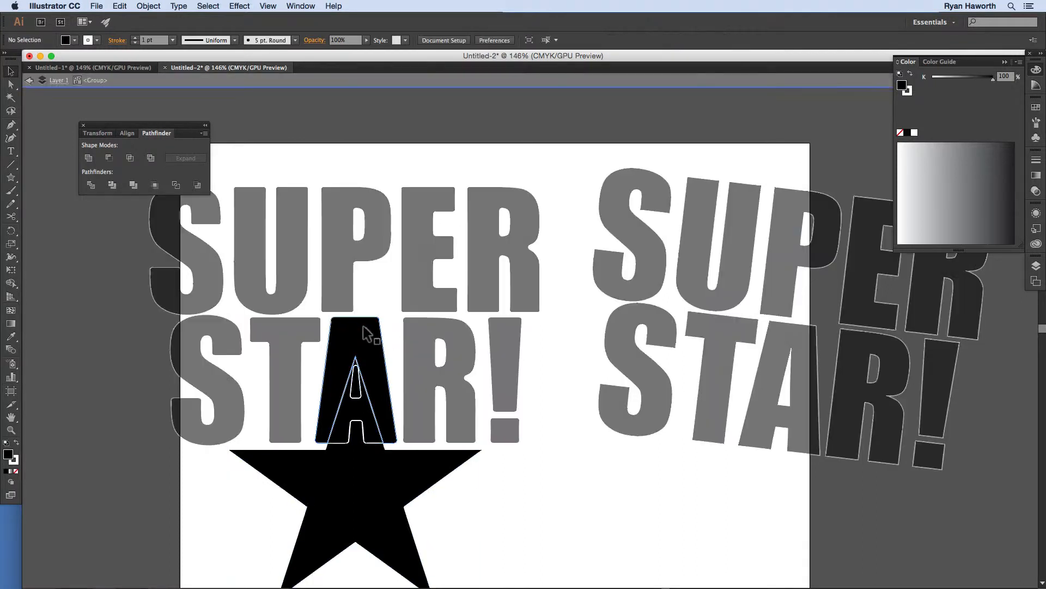
{"action": "left_click", "coordinate": [365, 330]}
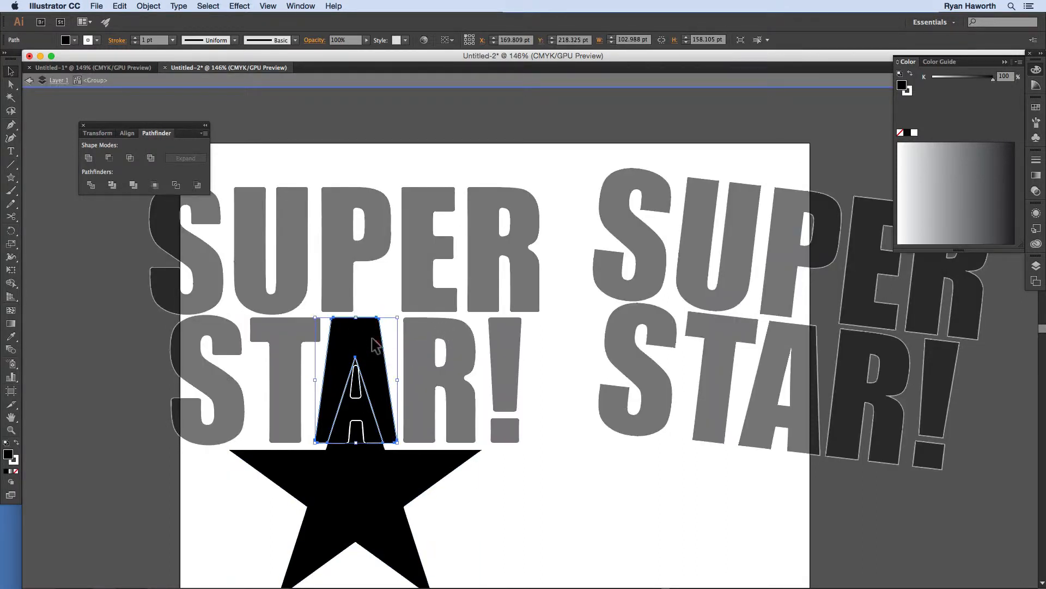
{"action": "double_click", "coordinate": [372, 339]}
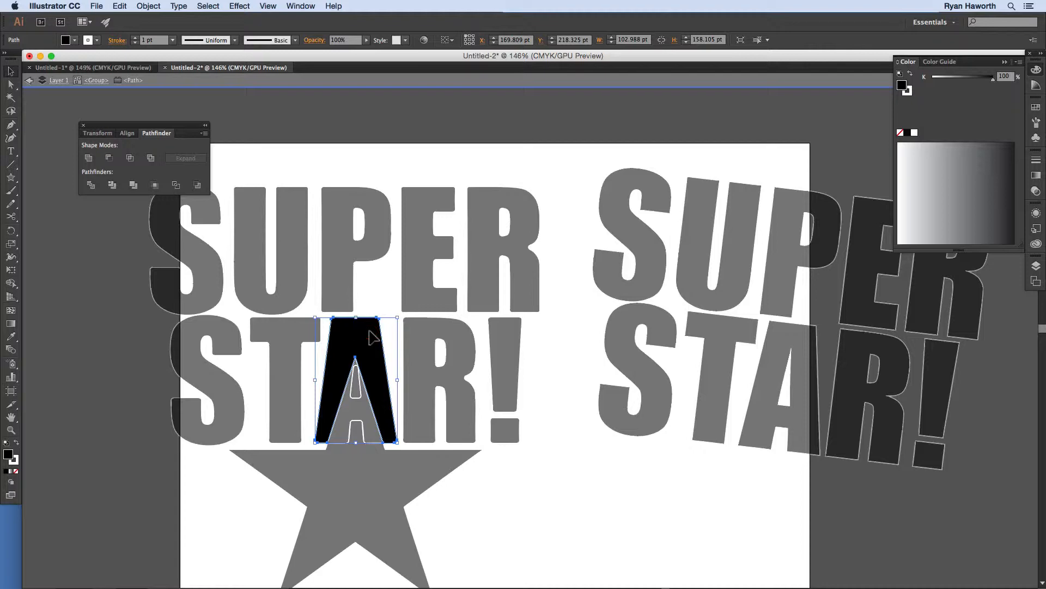
{"action": "key", "text": "BackSpace"}
{"action": "double_click", "coordinate": [370, 338]}
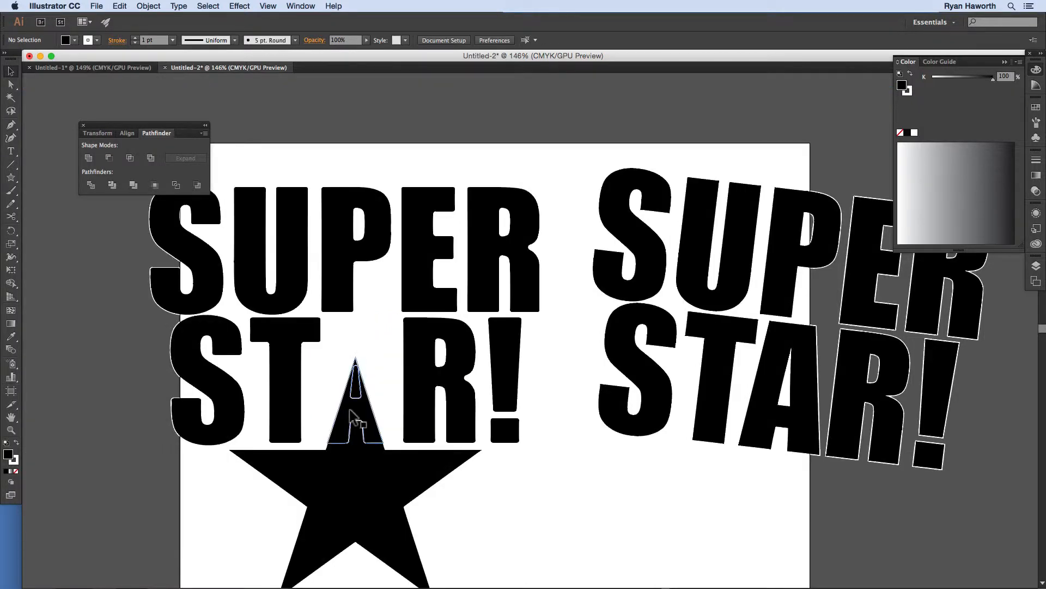
Isolate the divided group again and delete the narrow piece filling the A's enclosed counter
{"action": "double_click", "coordinate": [353, 392]}
{"action": "left_click", "coordinate": [354, 395]}
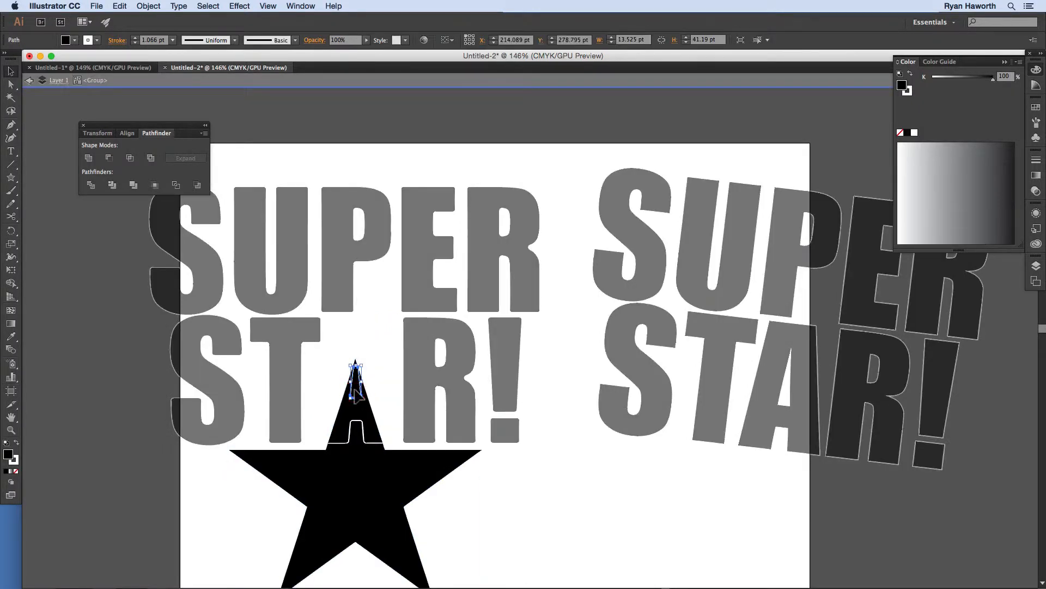
{"action": "key", "text": "BackSpace"}
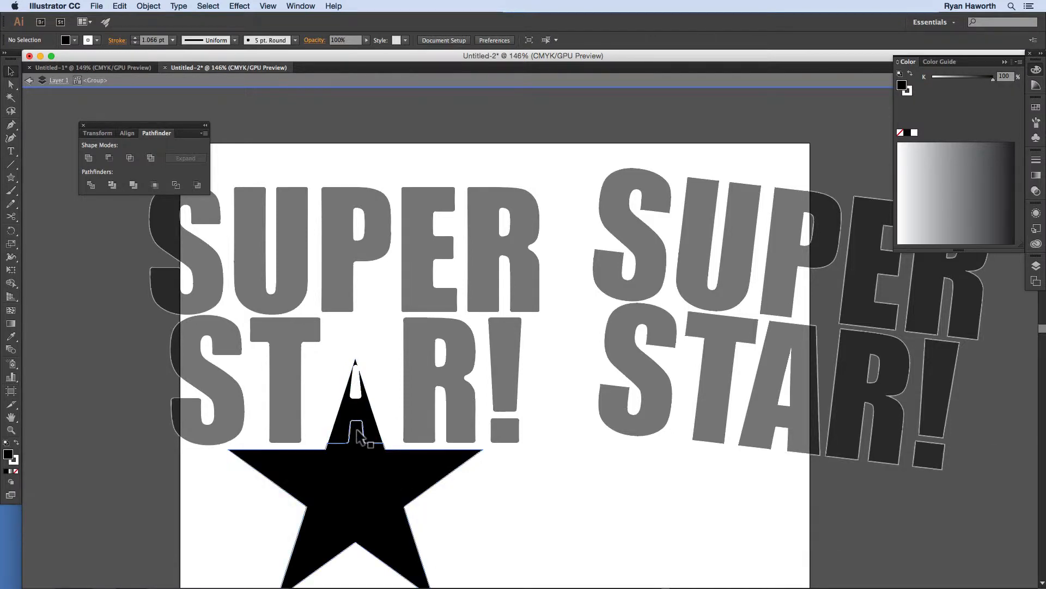
{"action": "double_click", "coordinate": [322, 351]}
Enlarge the divided star proportionally from its centre to about 466 by 443 pt and move it about 22 pt down
{"action": "left_click_drag", "start_coordinate": [319, 397], "coordinate": [379, 501]}
{"action": "mouse_move", "coordinate": [483, 357]}
{"action": "left_mouse_down"}
{"action": "mouse_move", "coordinate": [556, 303]}
{"action": "mouse_move", "coordinate": [540, 302]}
{"action": "left_mouse_up"}
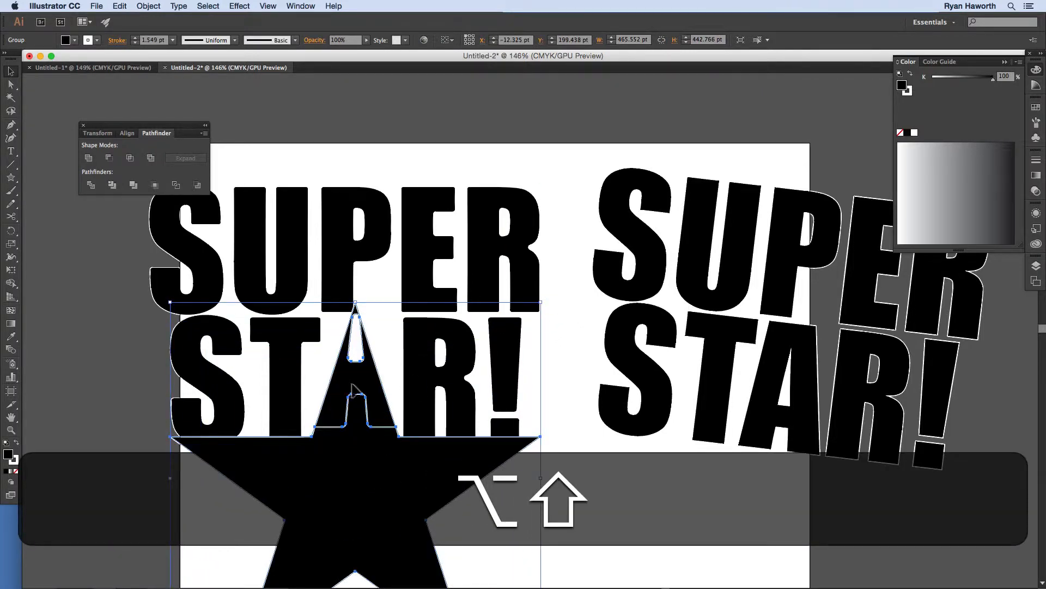
{"action": "mouse_move", "coordinate": [356, 388]}
{"action": "left_mouse_down"}
{"action": "mouse_move", "coordinate": [351, 403]}
{"action": "mouse_move", "coordinate": [357, 394]}
{"action": "left_mouse_up"}
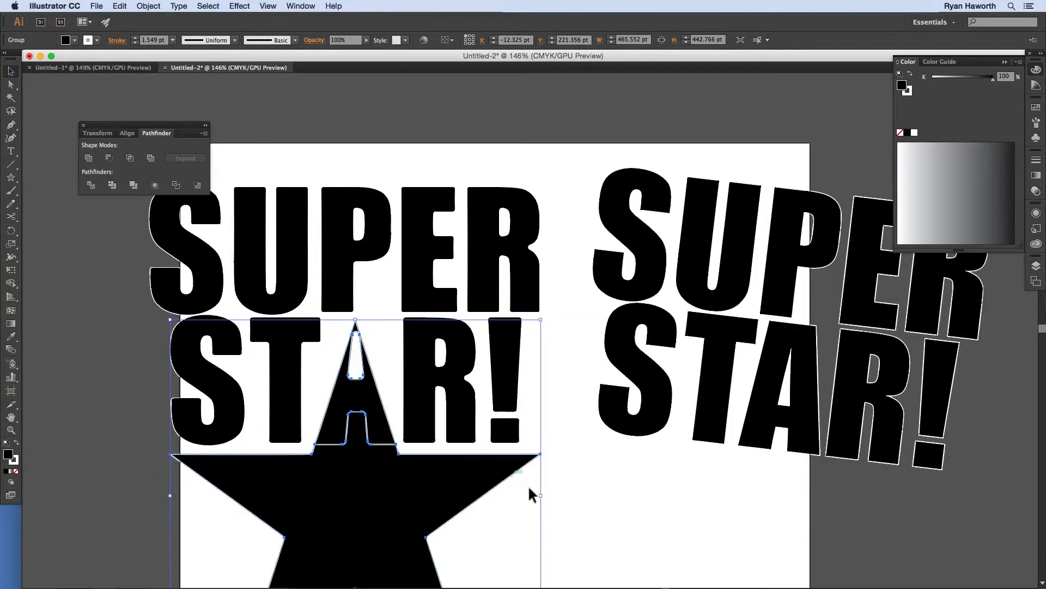
{"action": "left_click", "coordinate": [584, 494]}
Close Pathfinder and pull the exclamation mark's upper-right corner and the right foot of the R in SUPER outward with Direct Selection
{"action": "left_click_drag", "start_coordinate": [500, 476], "coordinate": [404, 484]}
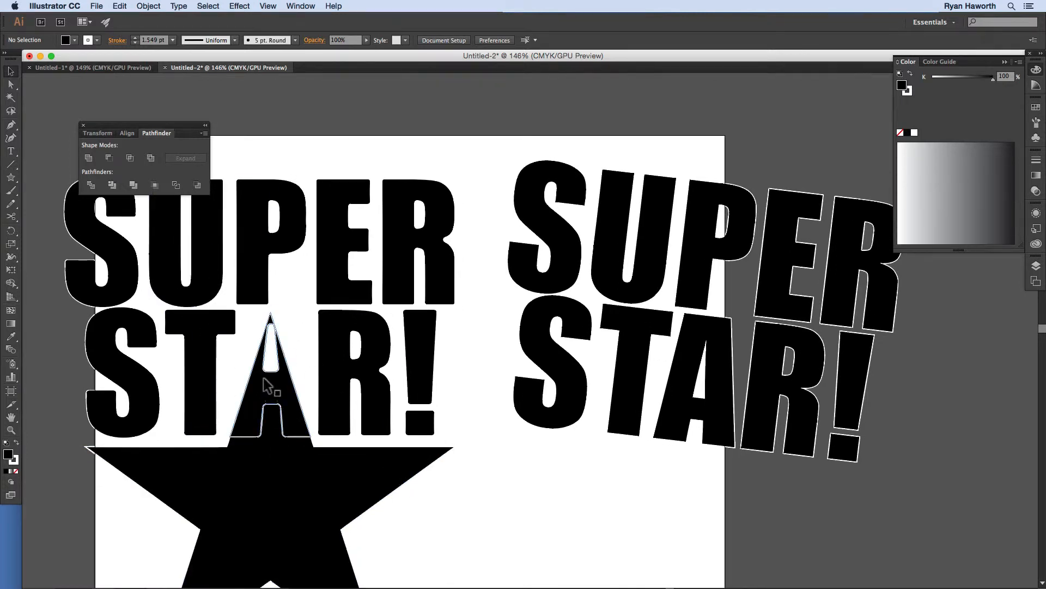
{"action": "left_click", "coordinate": [83, 125]}
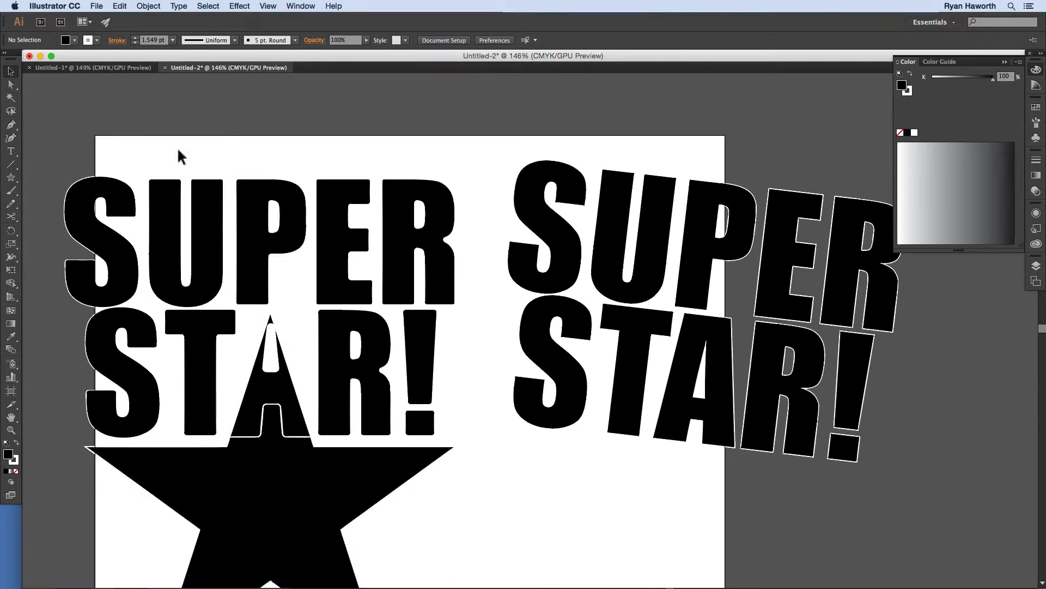
{"action": "key", "text": "a"}
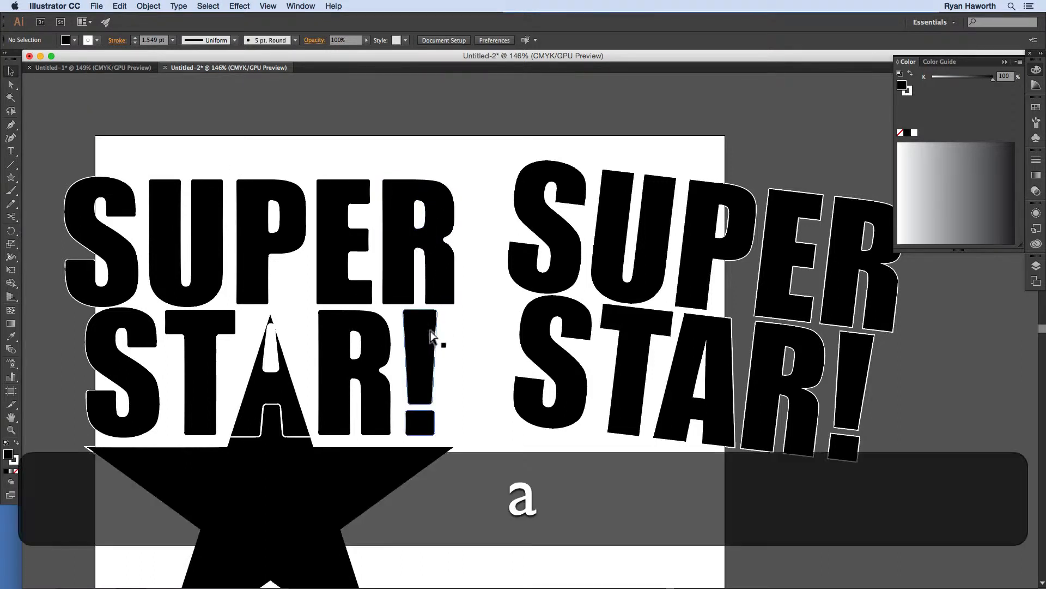
{"action": "left_click_drag", "start_coordinate": [437, 312], "coordinate": [467, 299]}
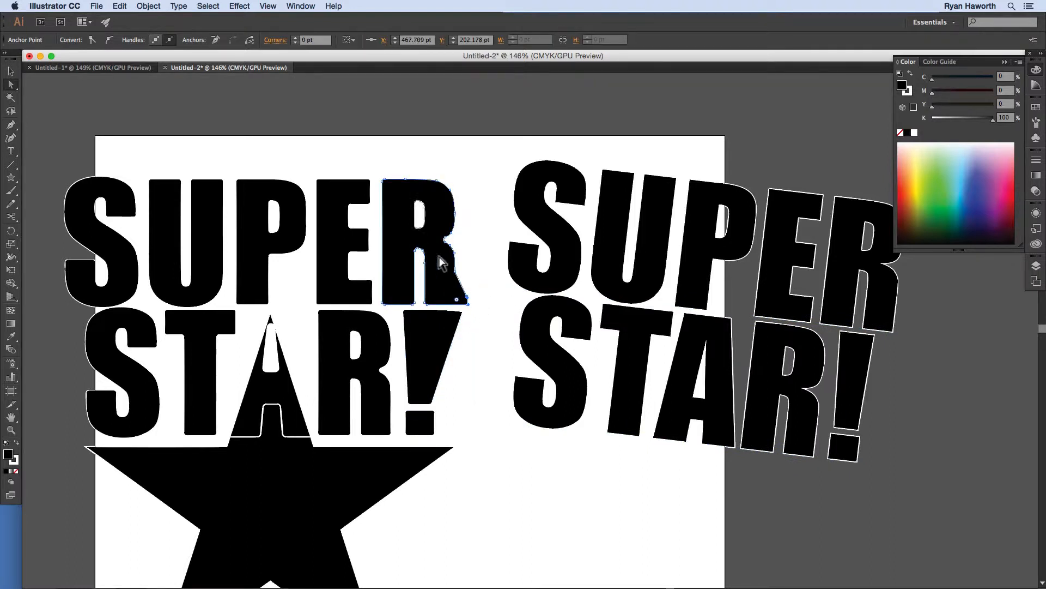
Delete the slanted live-text copy of SUPER STAR!, keeping the outlined lettering and star
{"action": "left_click", "coordinate": [651, 358]}
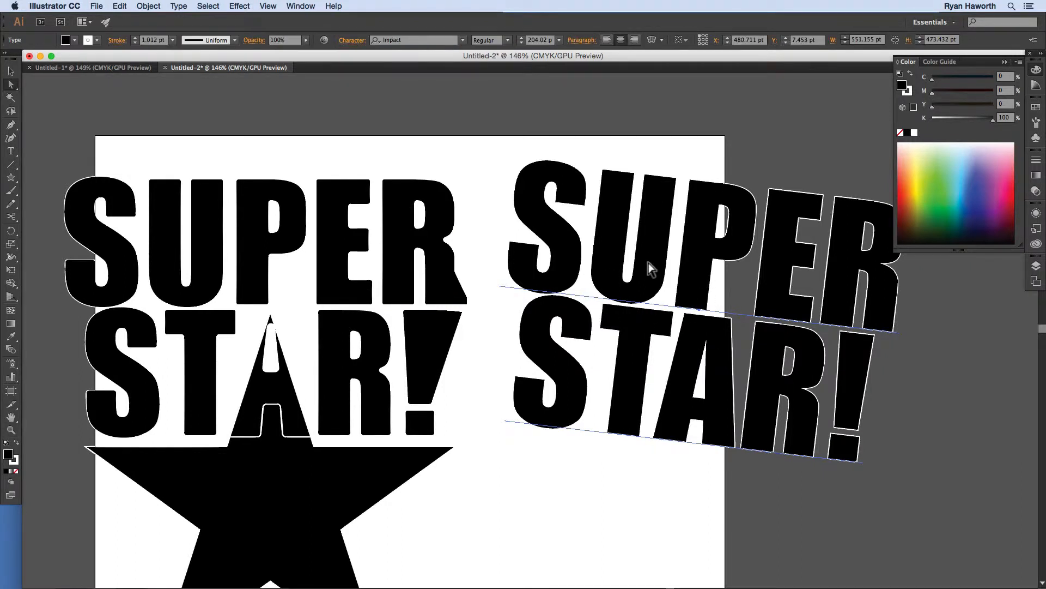
{"action": "key", "text": "BackSpace"}
{"action": "key", "text": "space"}
{"action": "left_click_drag", "start_coordinate": [527, 282], "coordinate": [761, 235]}
{"action": "left_click_drag", "start_coordinate": [628, 400], "coordinate": [563, 361]}
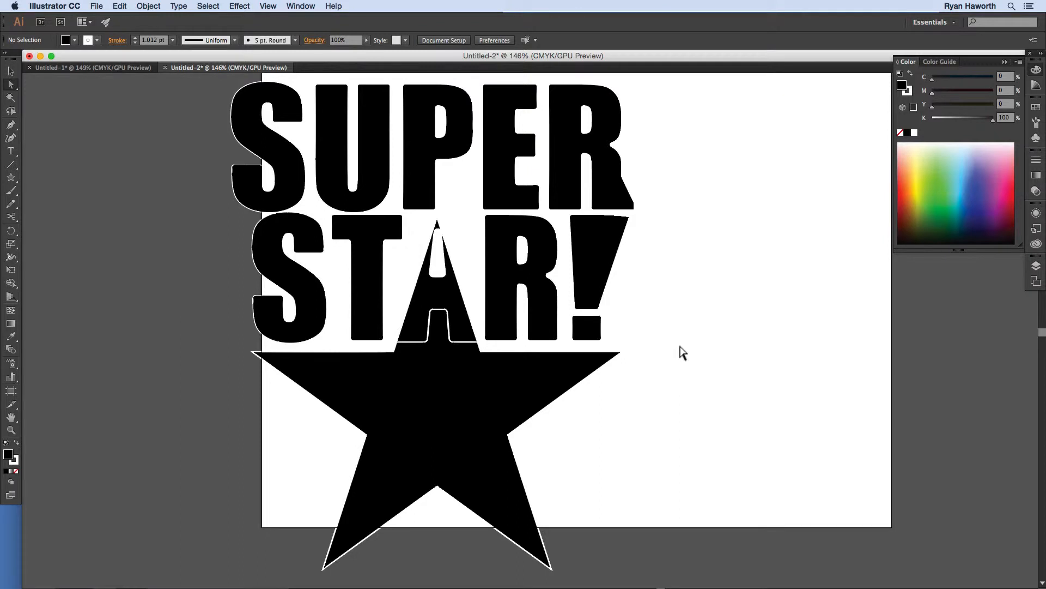
{"action": "key", "text": "space"}
{"action": "left_click_drag", "start_coordinate": [612, 234], "coordinate": [571, 247]}
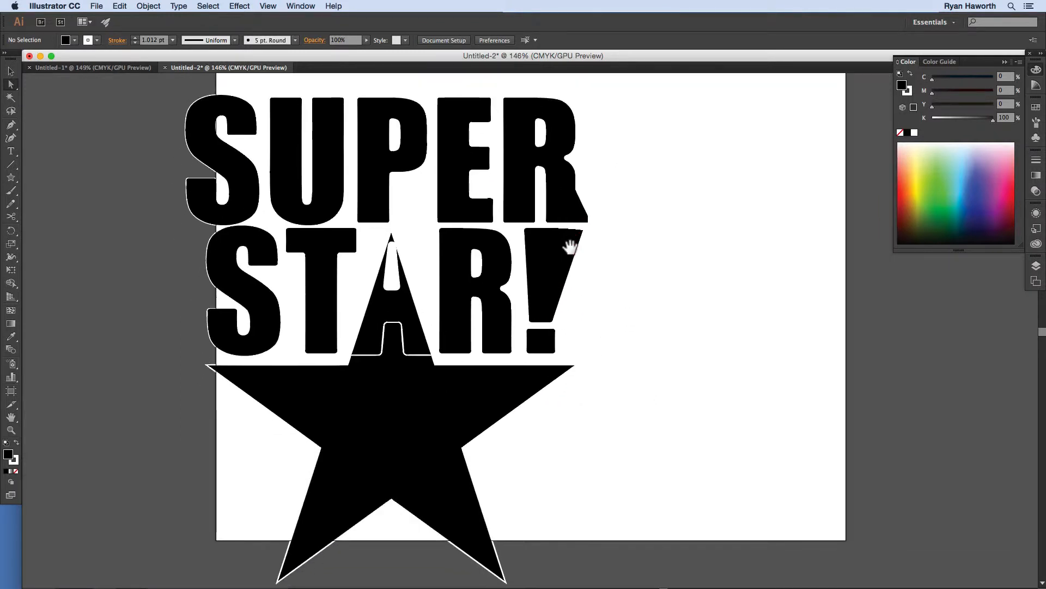
Distort the outlined P in SUPER by moving the anchor point where its bowl meets the stem down and outward
{"action": "left_click", "coordinate": [393, 173]}
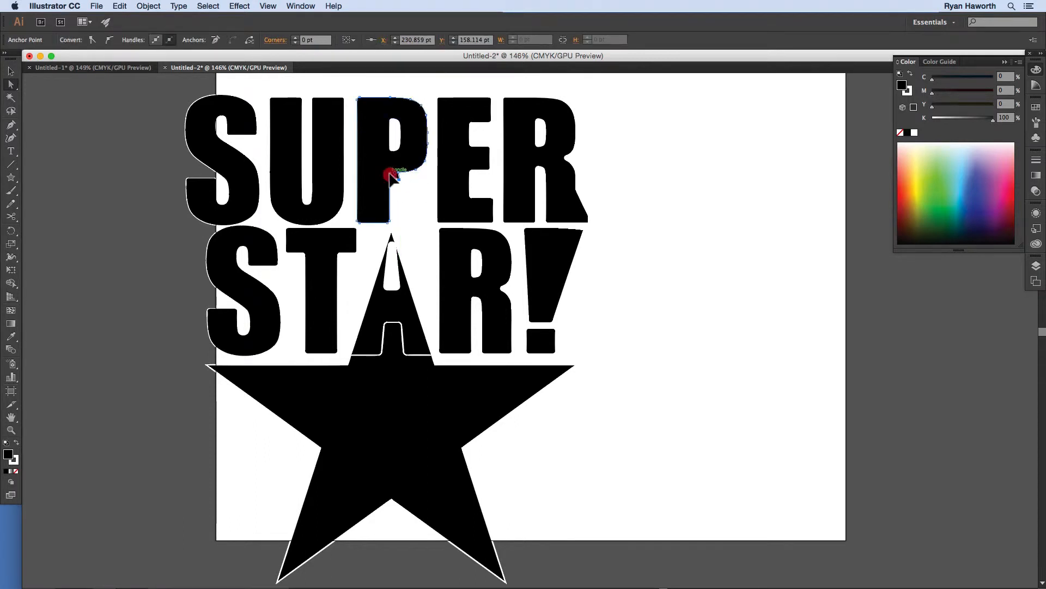
{"action": "left_click_drag", "start_coordinate": [395, 188], "coordinate": [403, 203]}
{"action": "left_click", "coordinate": [429, 239]}
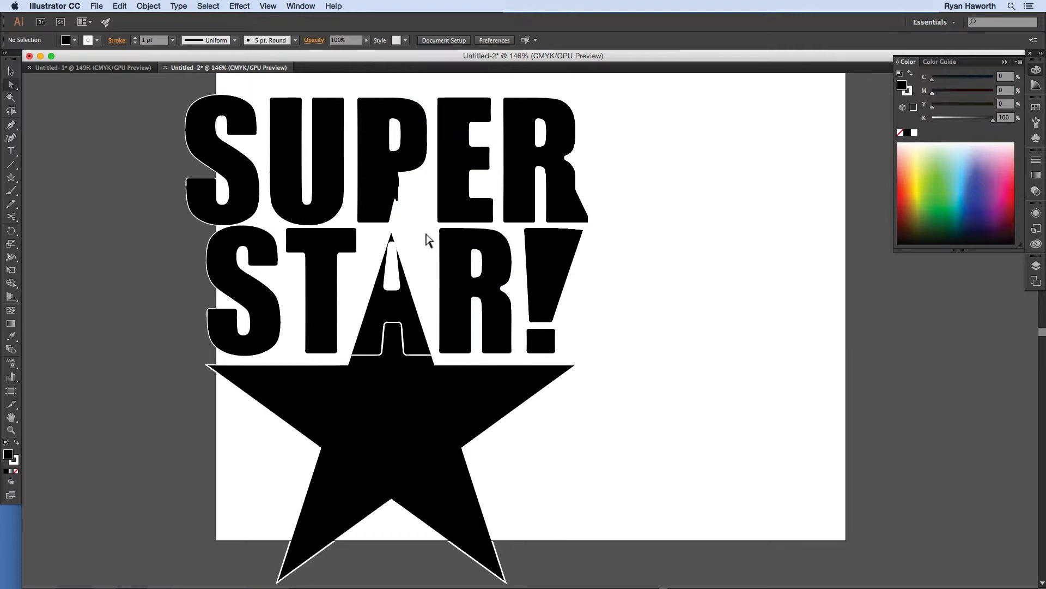
Select the star group and all outlined letters except the initial S of each word
{"action": "key", "text": "space"}
{"action": "left_click_drag", "start_coordinate": [575, 206], "coordinate": [384, 231]}
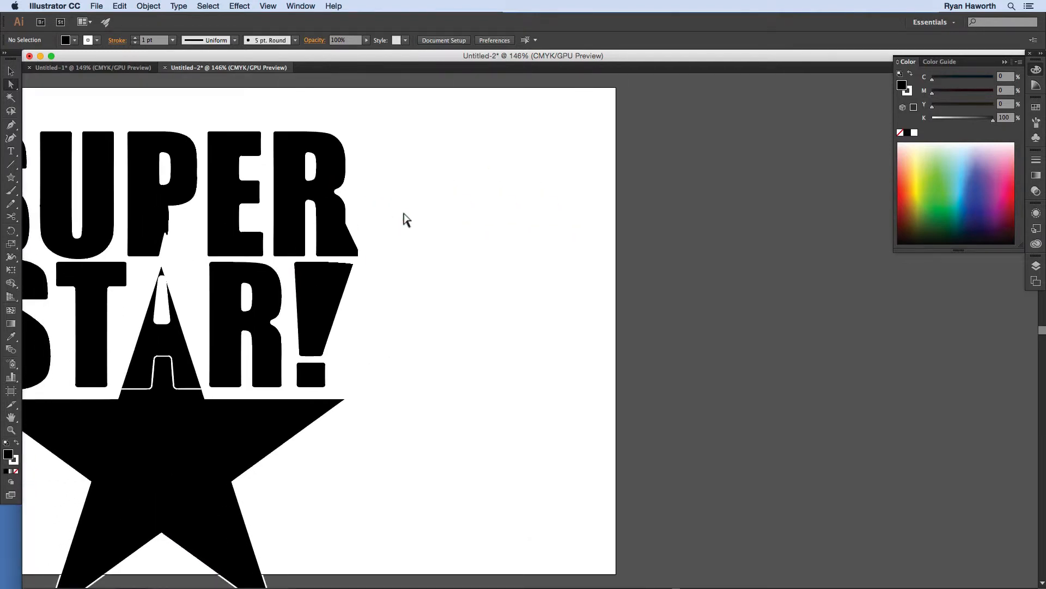
{"action": "key", "text": "v"}
{"action": "left_click_drag", "start_coordinate": [338, 117], "coordinate": [103, 479]}
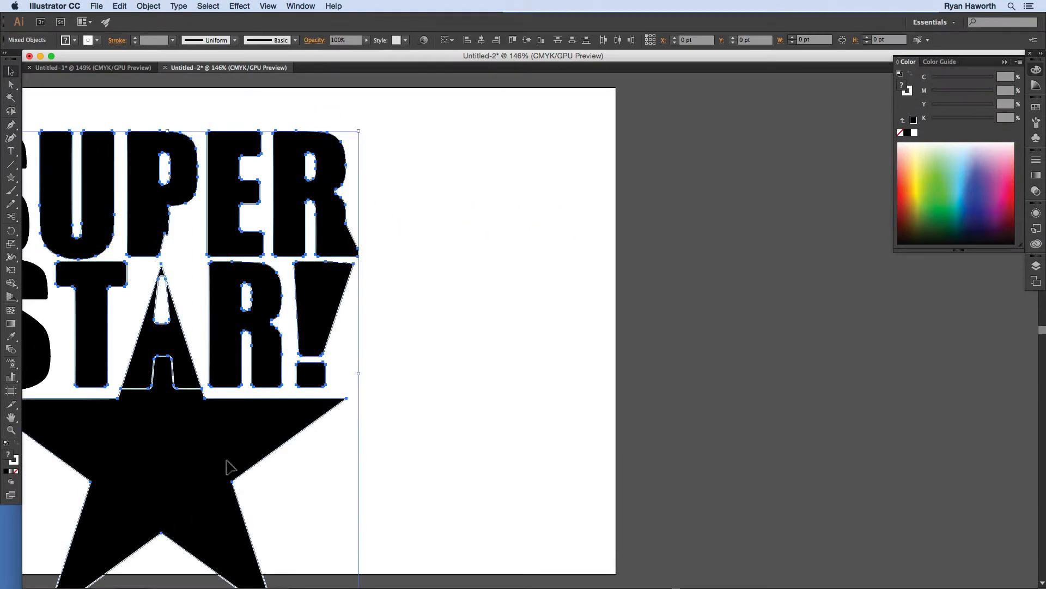
{"action": "key", "text": "space"}
{"action": "left_click_drag", "start_coordinate": [343, 433], "coordinate": [712, 385]}
{"action": "left_click_drag", "start_coordinate": [636, 333], "coordinate": [263, 331]}
{"action": "left_click", "coordinate": [588, 278]}
{"action": "key", "text": "space"}
{"action": "left_click_drag", "start_coordinate": [755, 321], "coordinate": [787, 296]}
{"action": "key", "text": "super+z"}
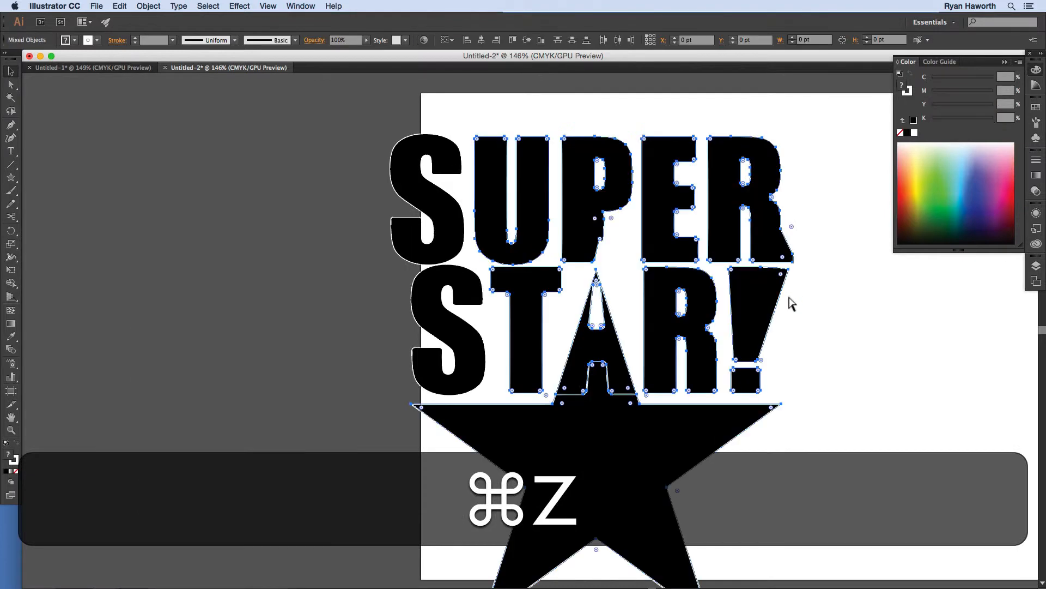
Add both initial S letters to the selection and move the whole artwork about 560 pt left, off the artboard
{"action": "left_click", "coordinate": [397, 165], "text": "shift"}
{"action": "left_click", "coordinate": [450, 309], "text": "shift"}
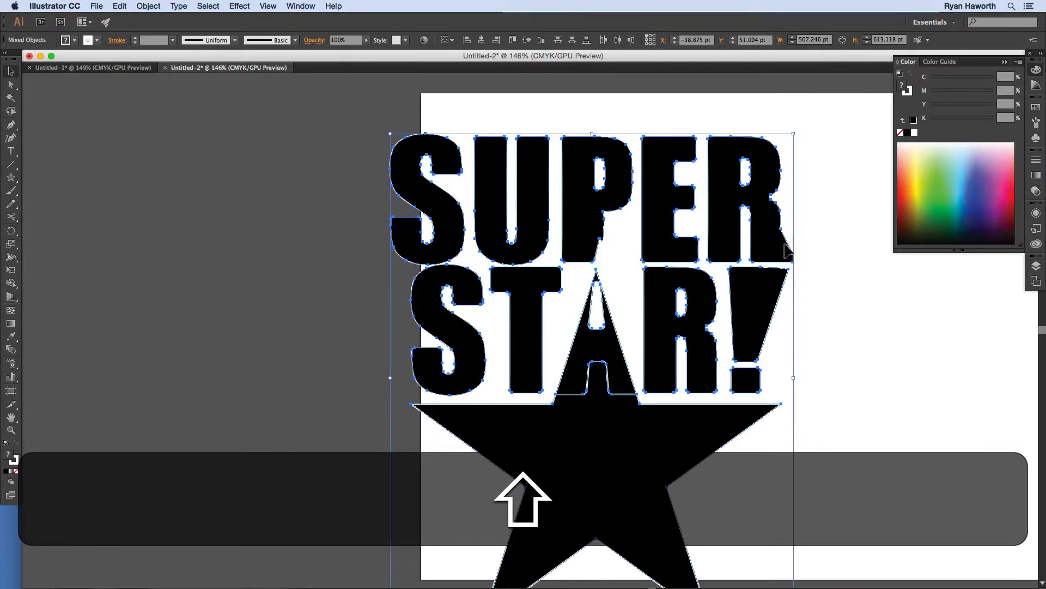
{"action": "left_click_drag", "start_coordinate": [701, 240], "coordinate": [235, 270]}
{"action": "left_click_drag", "start_coordinate": [545, 281], "coordinate": [342, 269]}
Start point text in the artboard's upper area, set its font to Wingdings and enter "abcjdiw"
{"action": "key", "text": "t"}
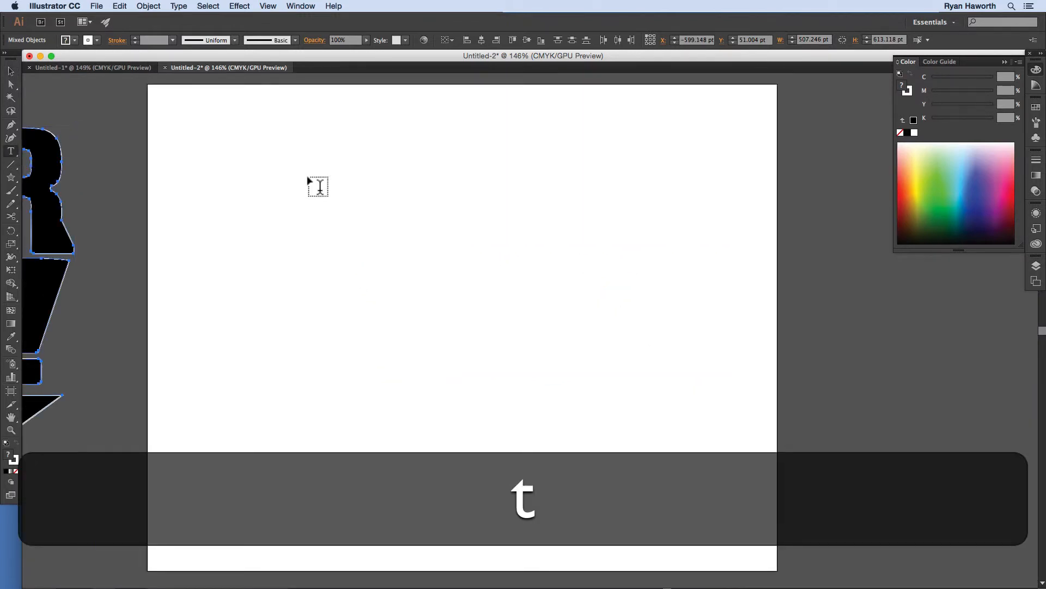
{"action": "left_click", "coordinate": [308, 176]}
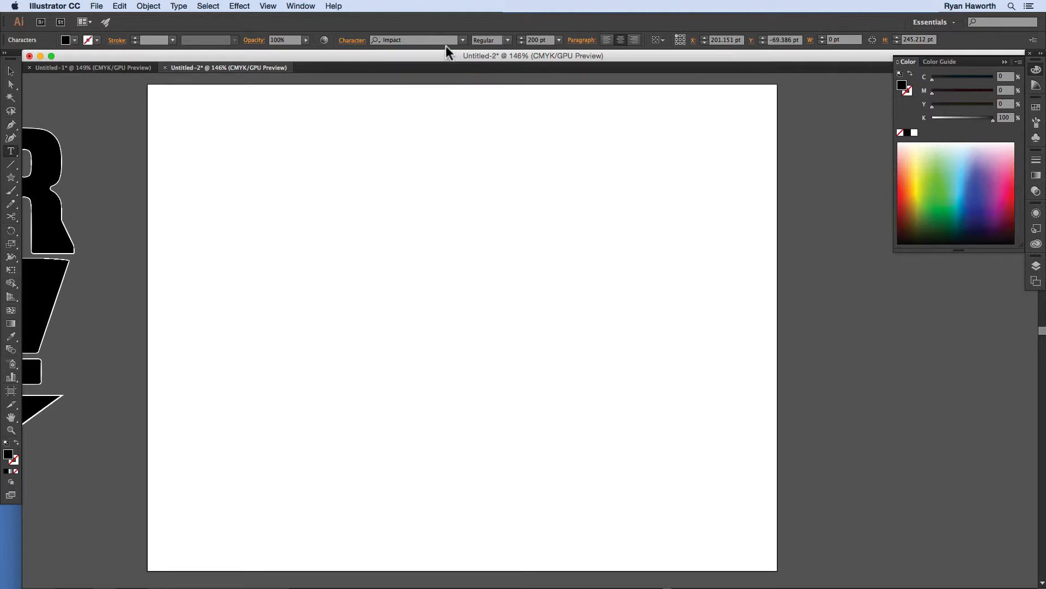
{"action": "left_click", "coordinate": [463, 40]}
{"action": "scroll", "coordinate": [599, 256], "scroll_direction": "down", "scroll_amount": 5}
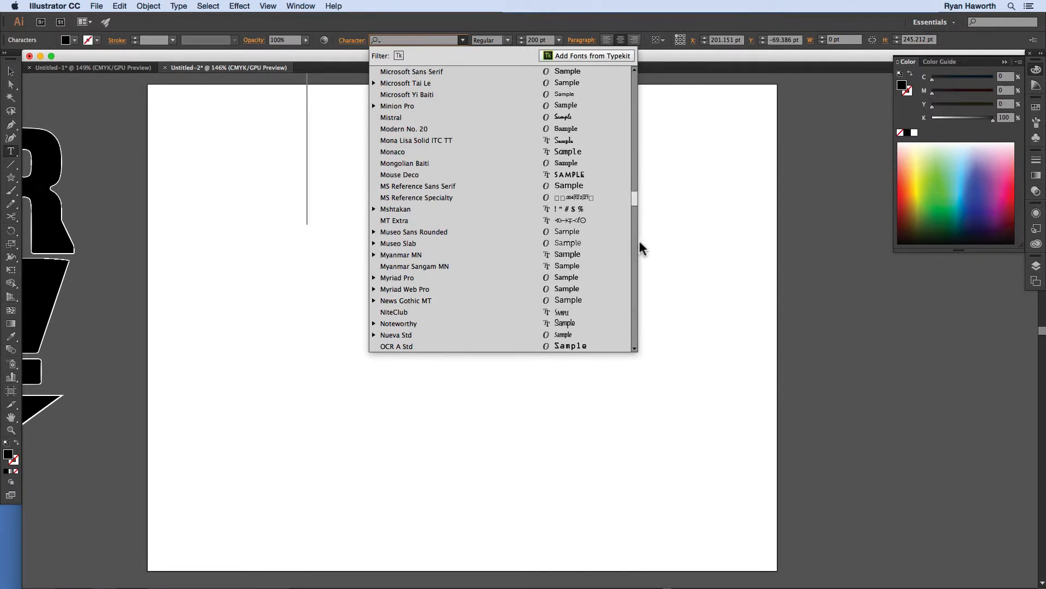
{"action": "left_click_drag", "start_coordinate": [635, 201], "coordinate": [644, 267]}
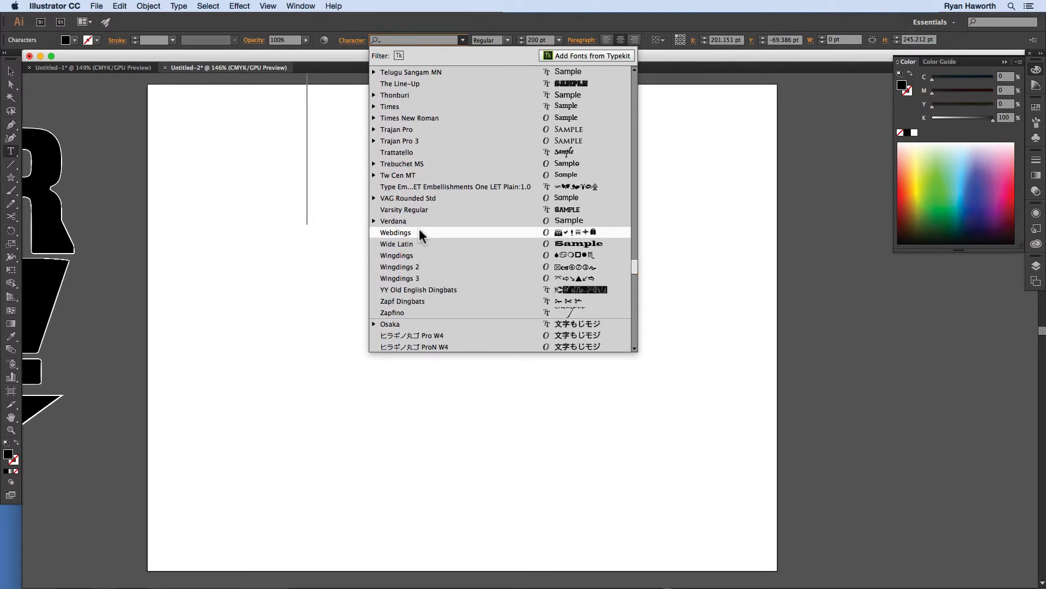
{"action": "left_click", "coordinate": [384, 256]}
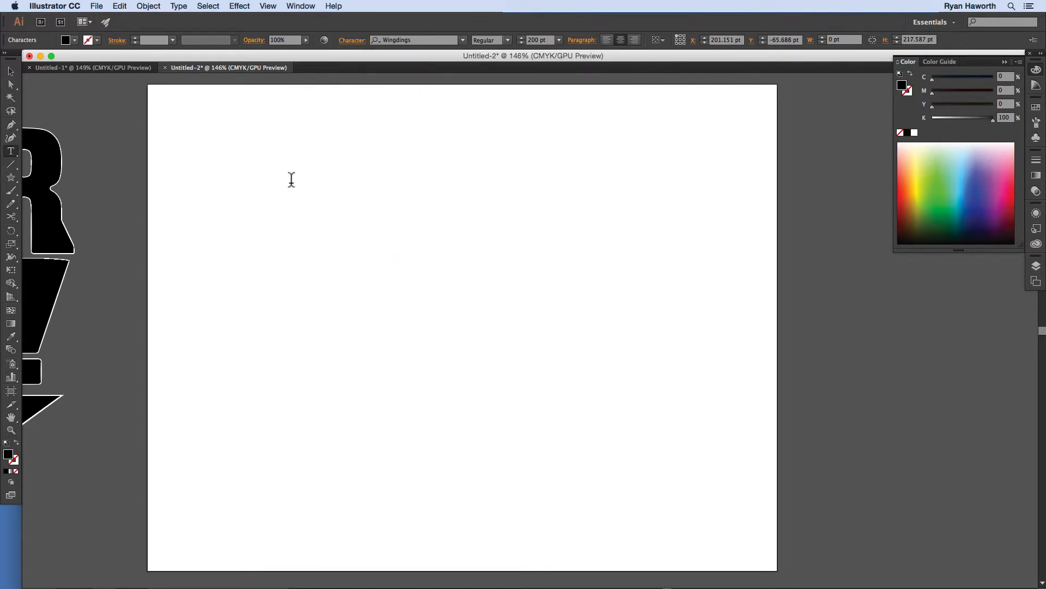
{"action": "type", "text": "ab"}
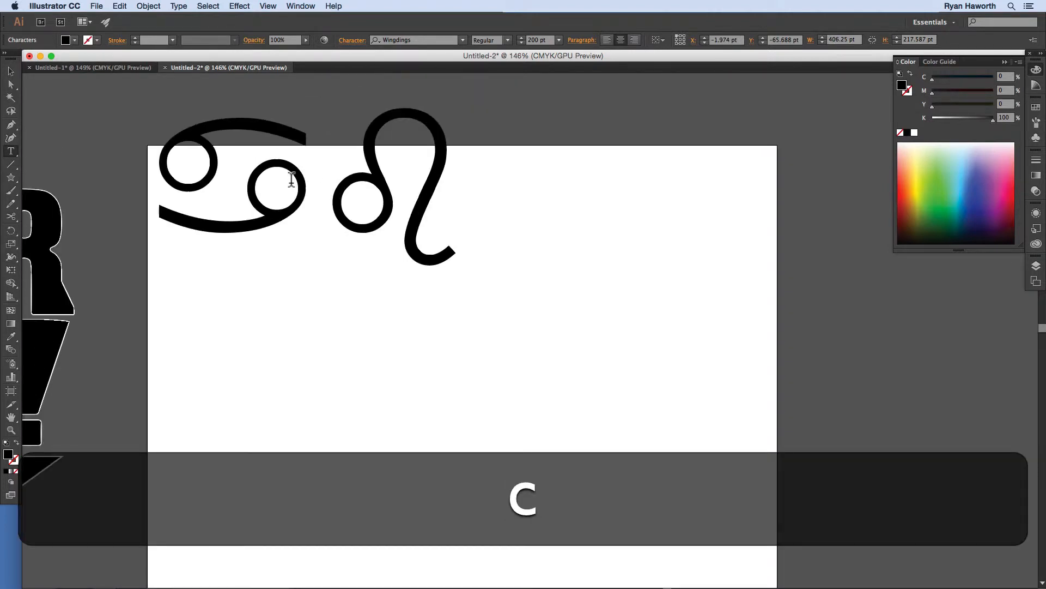
{"action": "type", "text": "cjdiw"}
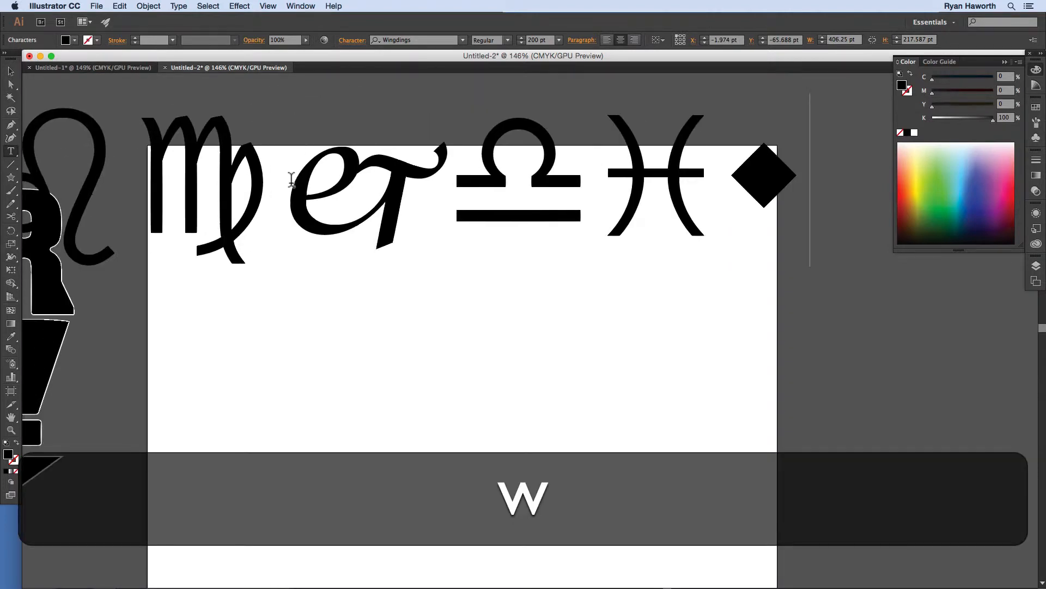
Set the whole line of Wingdings symbols to 72 pt and highlight all of its characters again
{"action": "key", "text": "super+a"}
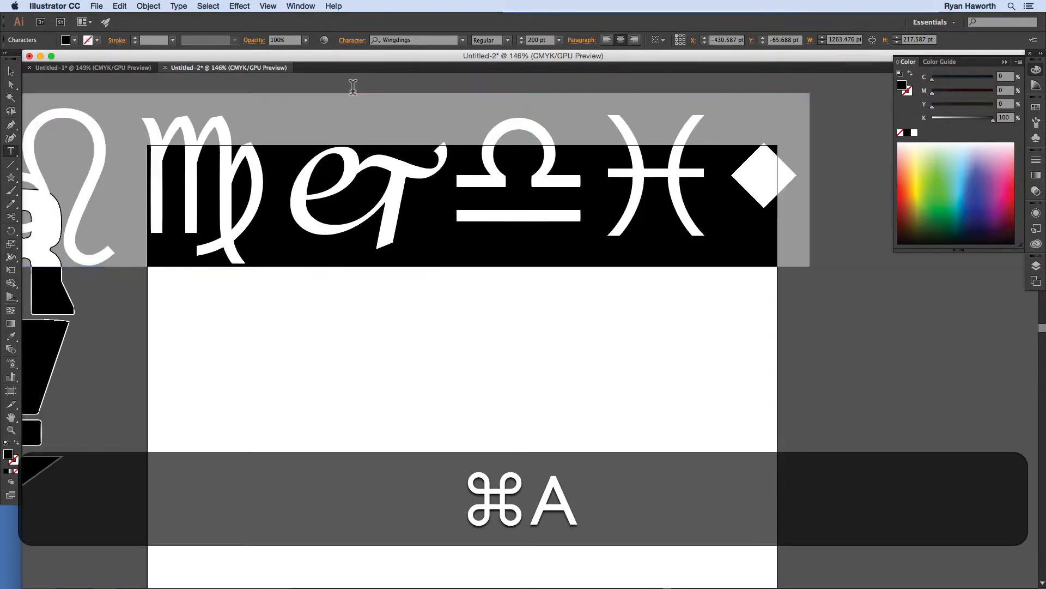
{"action": "double_click", "coordinate": [532, 39]}
{"action": "type", "text": "7"}
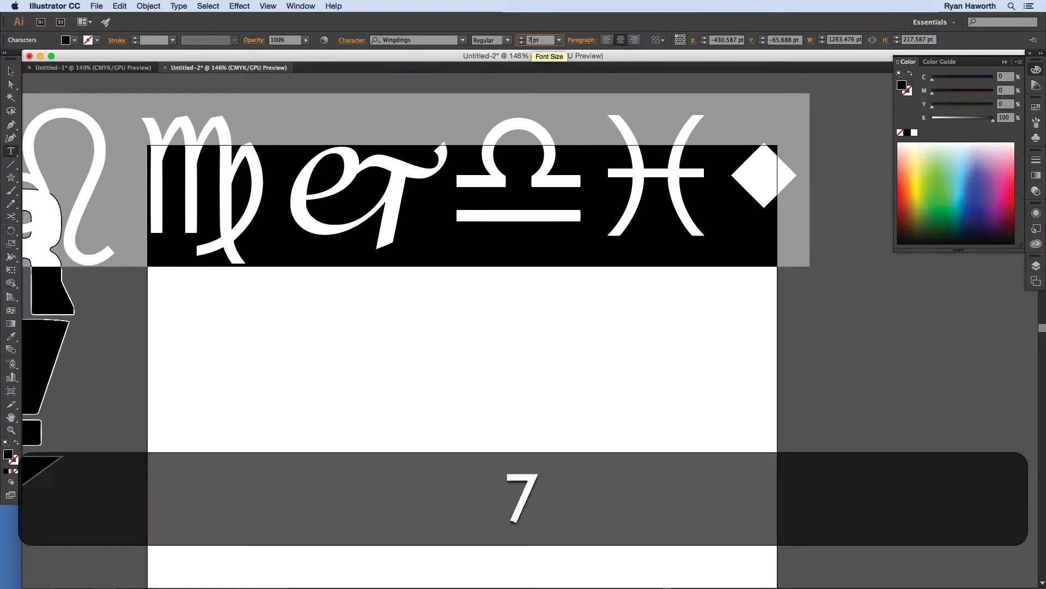
{"action": "type", "text": "2"}
{"action": "key", "text": "Return"}
{"action": "left_click", "coordinate": [460, 225]}
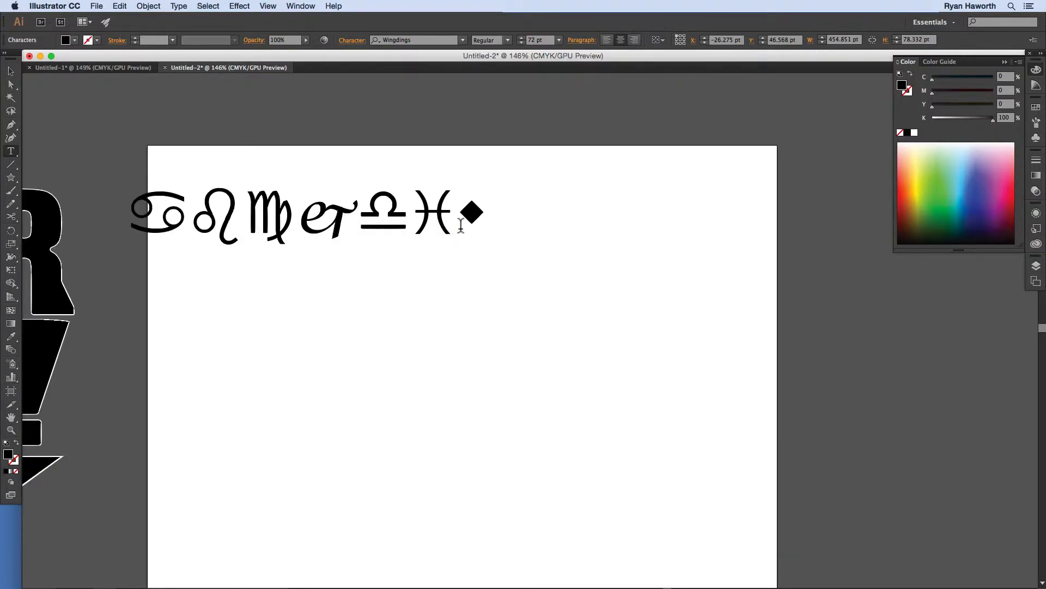
{"action": "left_click_drag", "start_coordinate": [475, 213], "coordinate": [97, 232]}
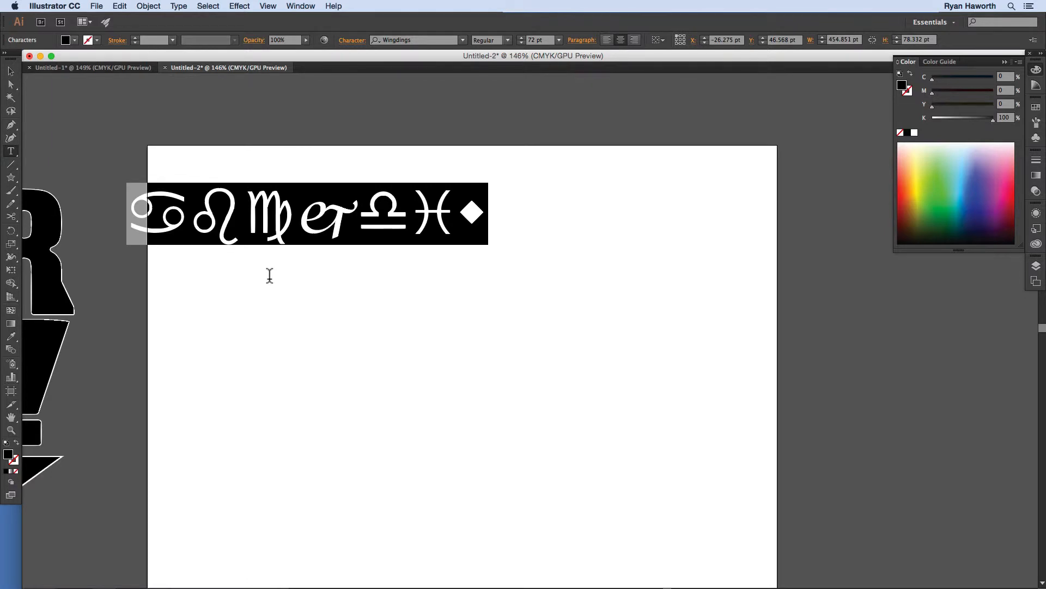
Replace the highlighted Wingdings characters with "zxcvbnm,./" and move the line fully onto the artboard near its top edge
{"action": "type", "text": "zxcvbnm,./"}
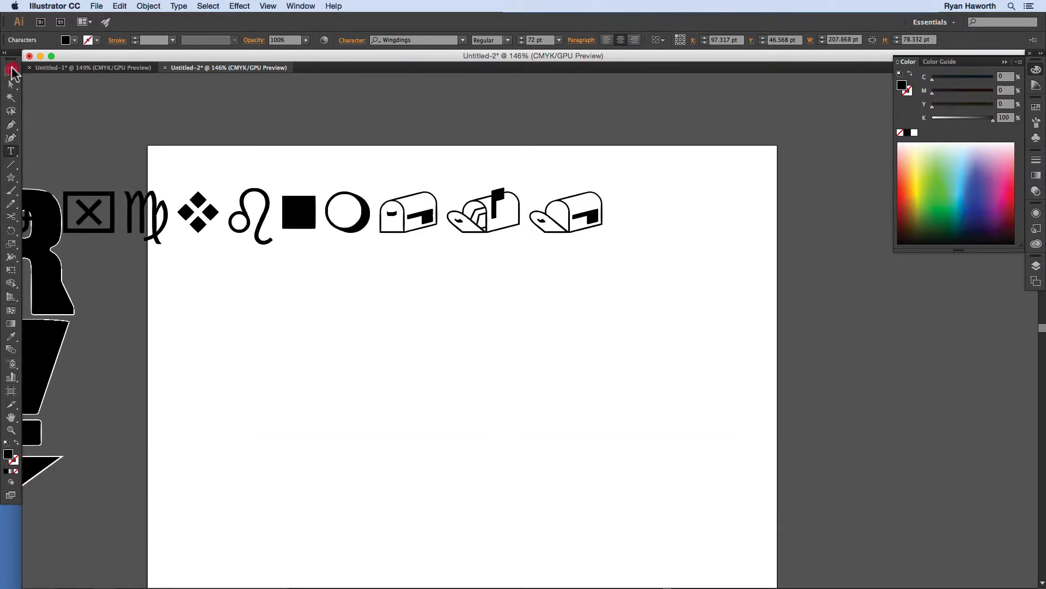
{"action": "left_click", "coordinate": [11, 71]}
{"action": "left_click_drag", "start_coordinate": [141, 207], "coordinate": [300, 187]}
Add two more lines to the Wingdings text, "asdfghjkl;'" and "qwertyuiop[]\"
{"action": "double_click", "coordinate": [751, 191]}
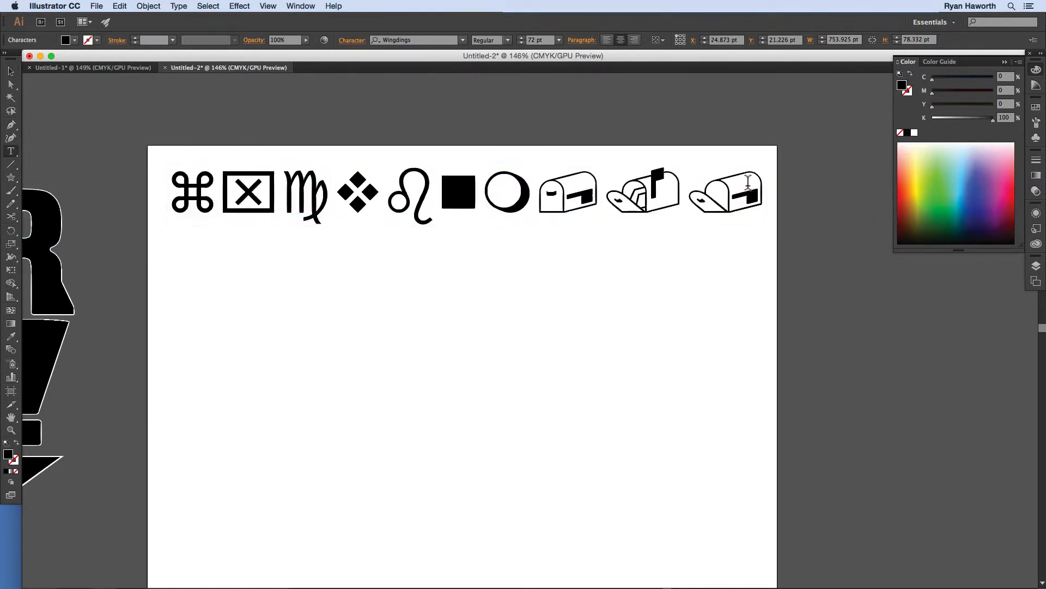
{"action": "type", "text": "asdfghjkl;'"}
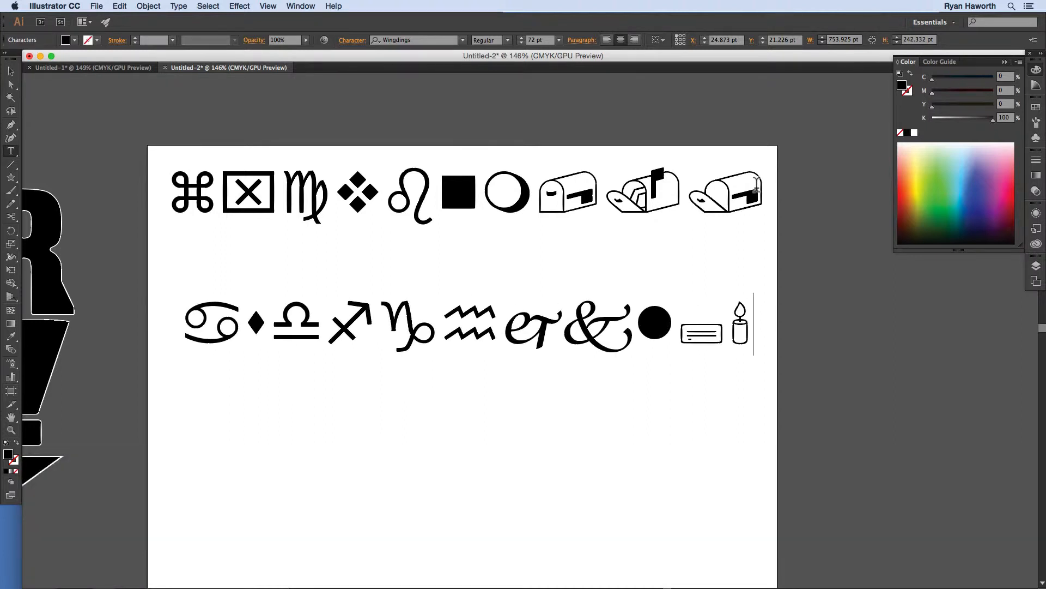
{"action": "key", "text": "Return"}
{"action": "type", "text": "qwertyuiop[]\\"}
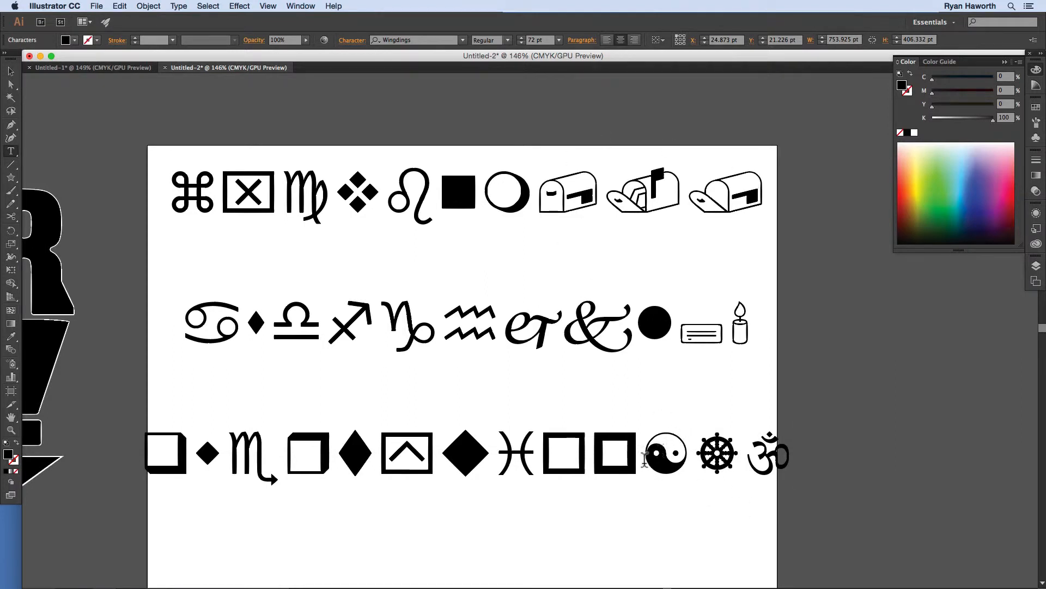
Copy the ship's wheel symbol from the third line and move the whole text block off the artboard's right side
{"action": "left_click_drag", "start_coordinate": [644, 459], "coordinate": [704, 453]}
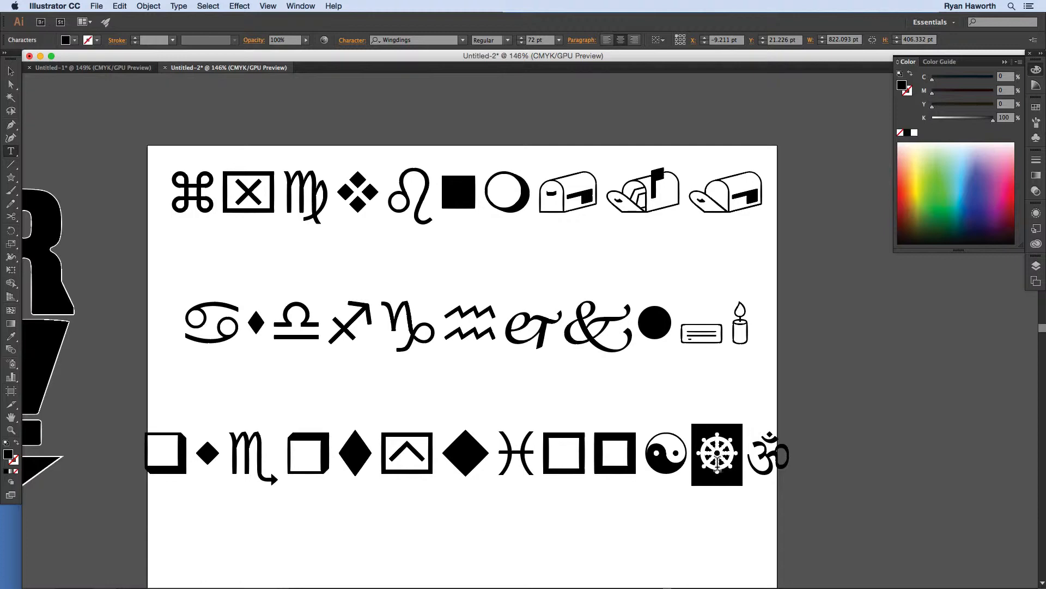
{"action": "key", "text": "super+c"}
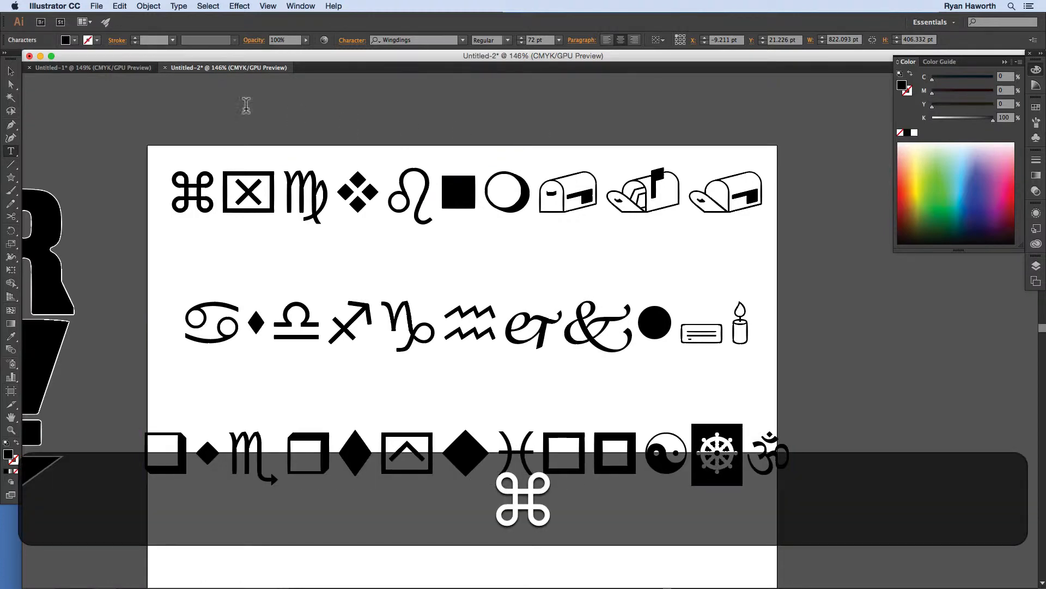
{"action": "key", "text": "Escape"}
{"action": "left_click_drag", "start_coordinate": [253, 195], "coordinate": [933, 409]}
{"action": "left_click", "coordinate": [538, 306]}
Paste the copied wheel symbol as new point text in the upper part of the empty artboard
{"action": "key", "text": "t"}
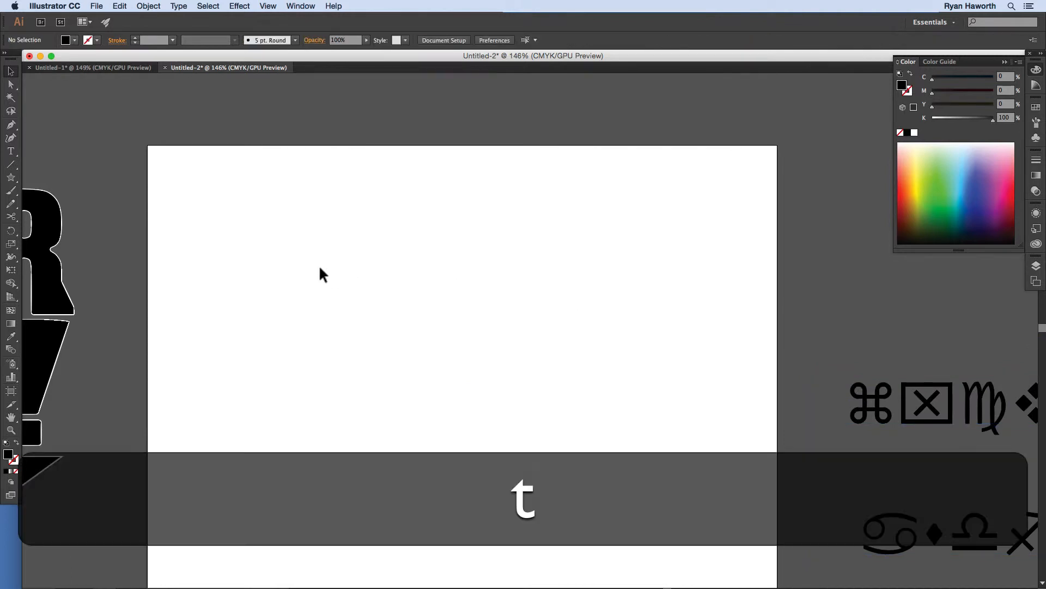
{"action": "left_click", "coordinate": [318, 266]}
{"action": "key", "text": "super+t"}
{"action": "key", "text": "super+v"}
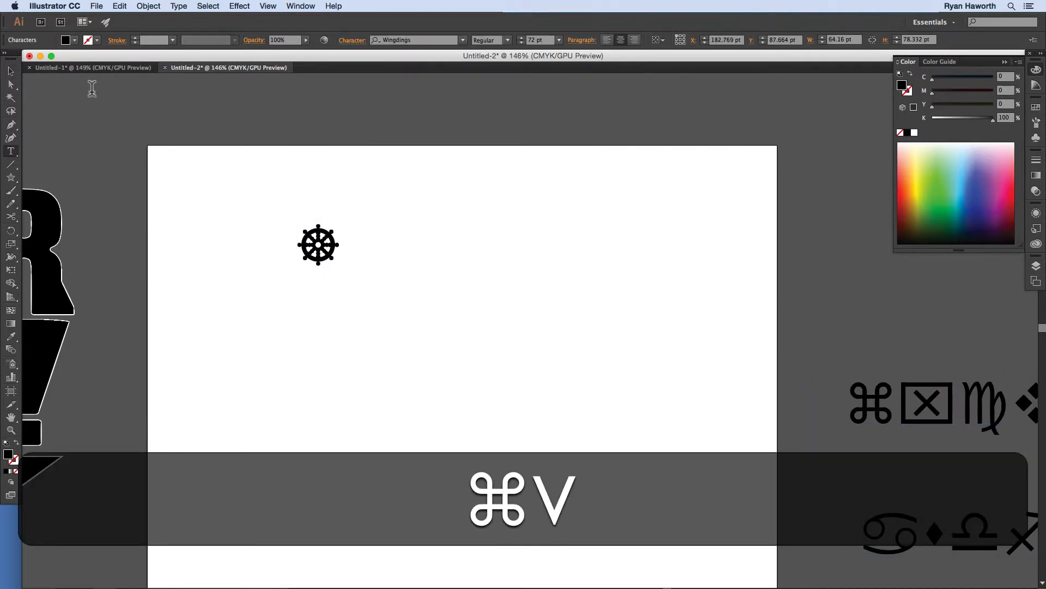
{"action": "key", "text": "Escape"}
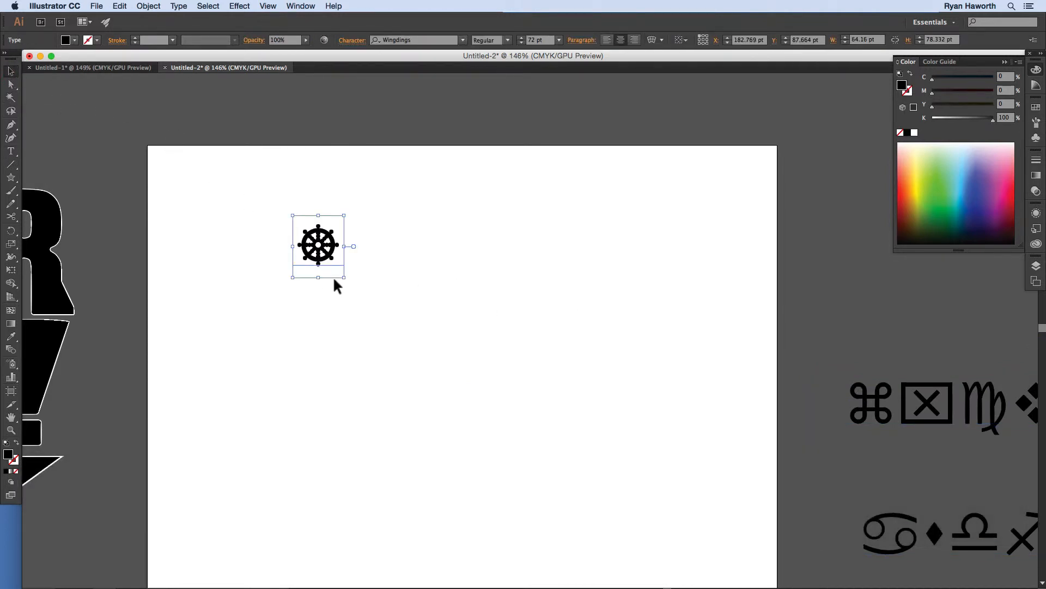
Scale the wheel symbol proportionally to a font size of about 387 pt and convert it to outlines
{"action": "left_click_drag", "start_coordinate": [344, 278], "coordinate": [743, 556]}
{"action": "key", "text": "shift+super+a"}
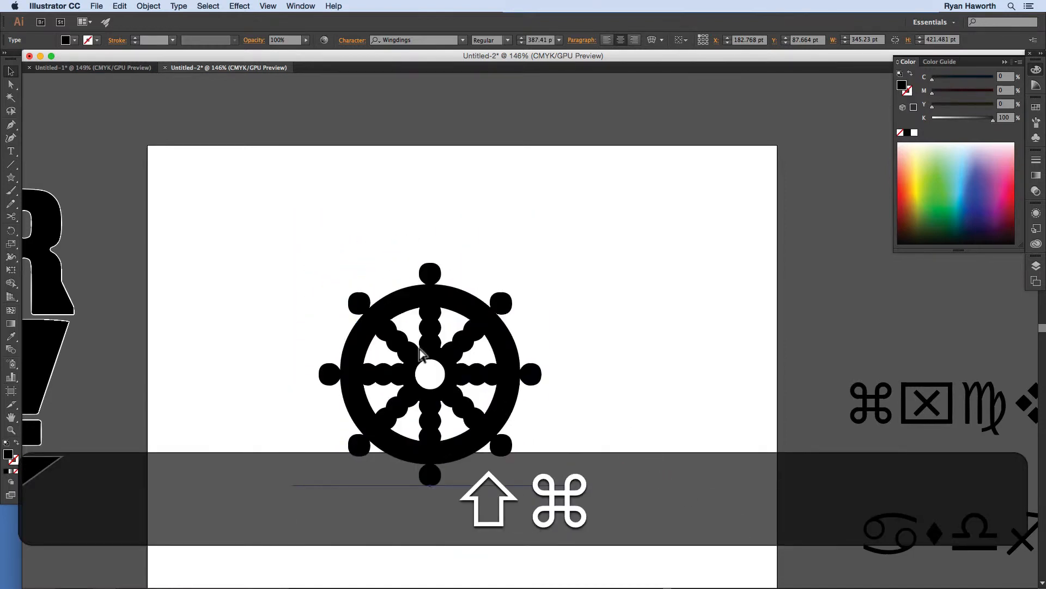
{"action": "key", "text": "shift+super+o"}
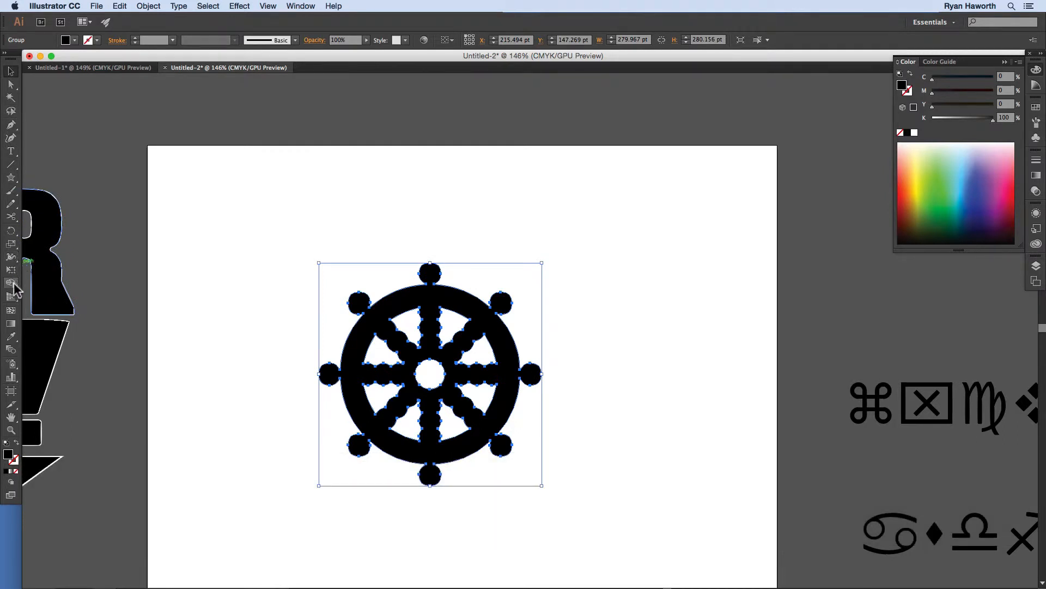
Make the outlined wheel a Live Paint group and fill its four upper gaps with light blue
{"action": "left_click_drag", "start_coordinate": [13, 283], "coordinate": [46, 305]}
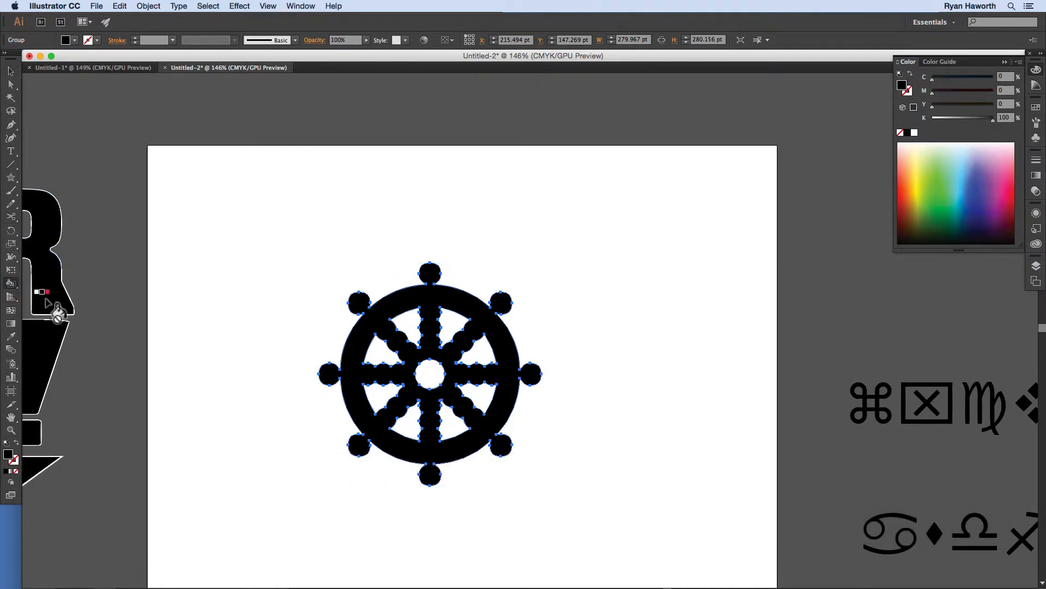
{"action": "left_click", "coordinate": [403, 352]}
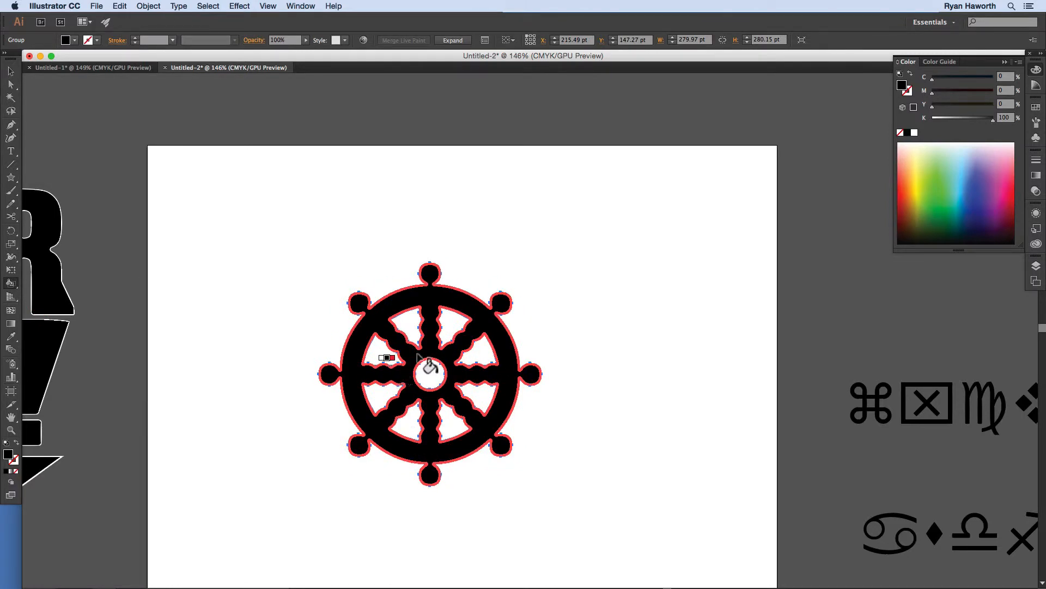
{"action": "left_click_drag", "start_coordinate": [958, 156], "coordinate": [965, 169]}
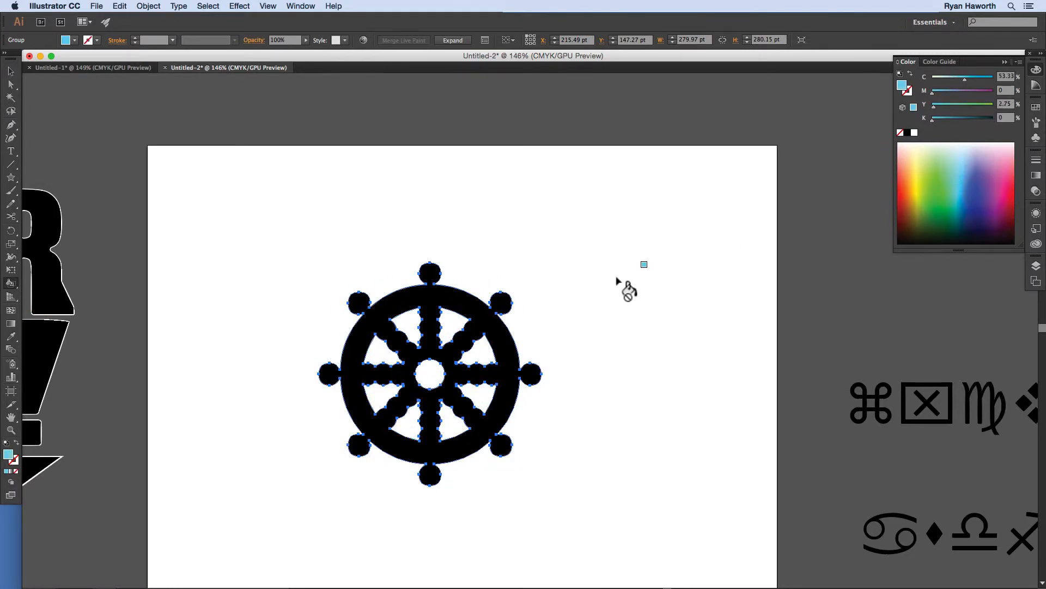
{"action": "left_click", "coordinate": [380, 349]}
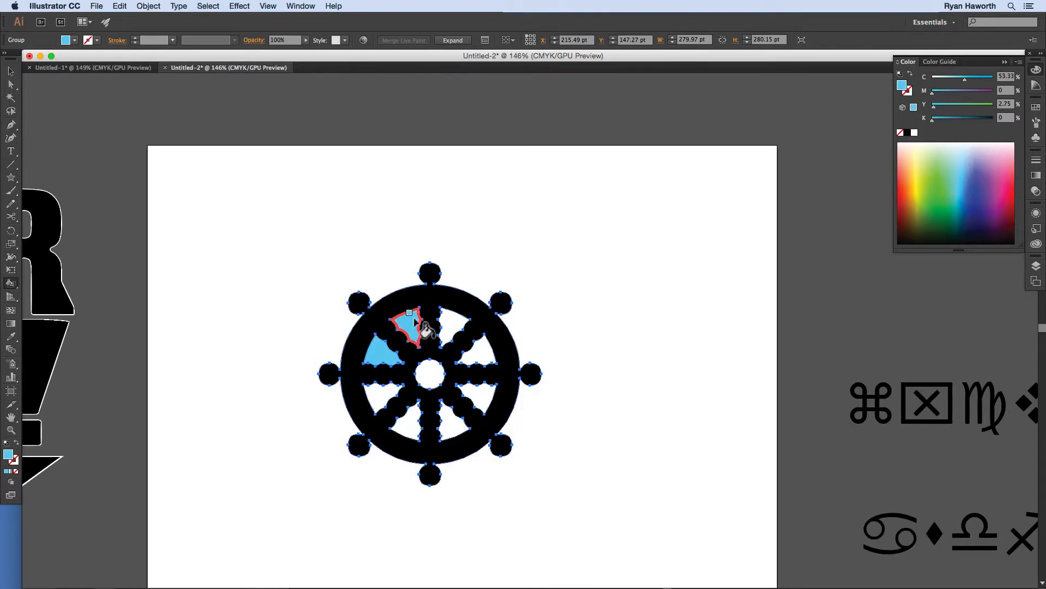
{"action": "left_click", "coordinate": [414, 324]}
{"action": "left_click", "coordinate": [453, 326]}
{"action": "left_click", "coordinate": [473, 350]}
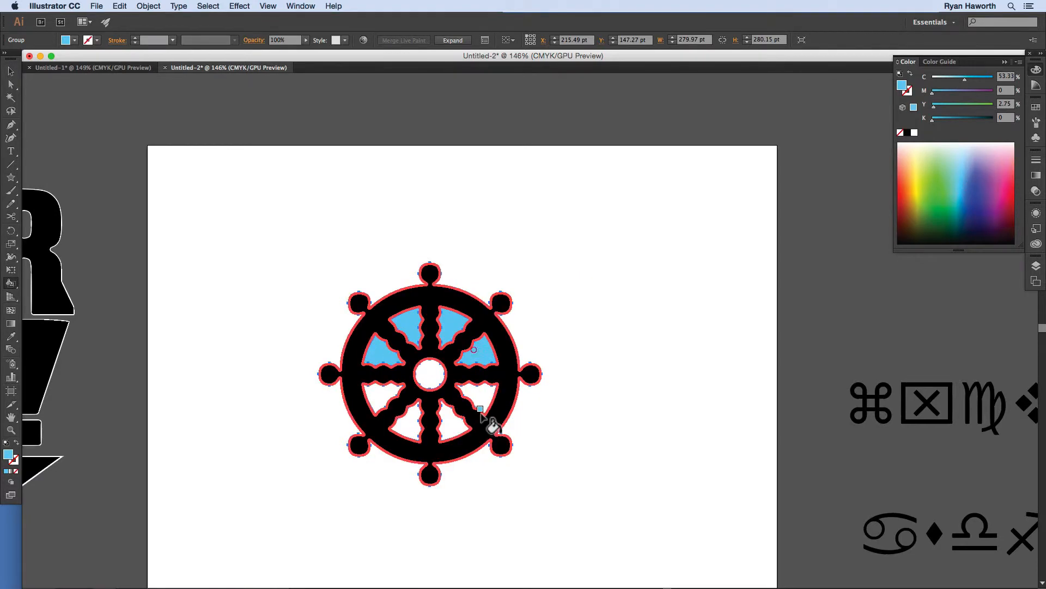
Fill the wheel's four lower gaps and its central hub with the same light blue
{"action": "left_click", "coordinate": [475, 404]}
{"action": "left_click", "coordinate": [450, 420]}
{"action": "left_click", "coordinate": [400, 421]}
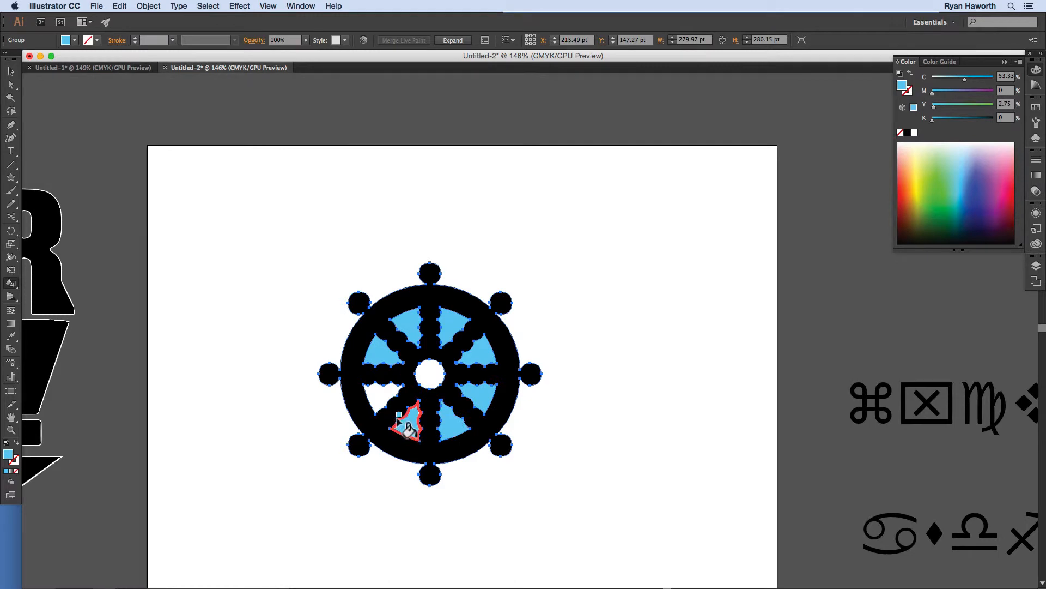
{"action": "left_click", "coordinate": [375, 397]}
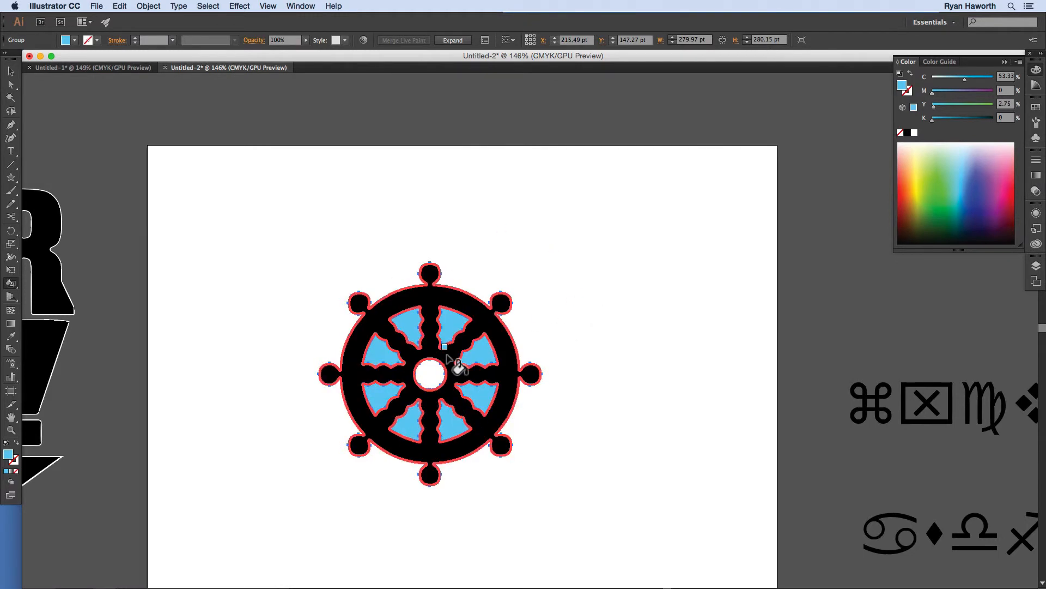
{"action": "left_click", "coordinate": [431, 371]}
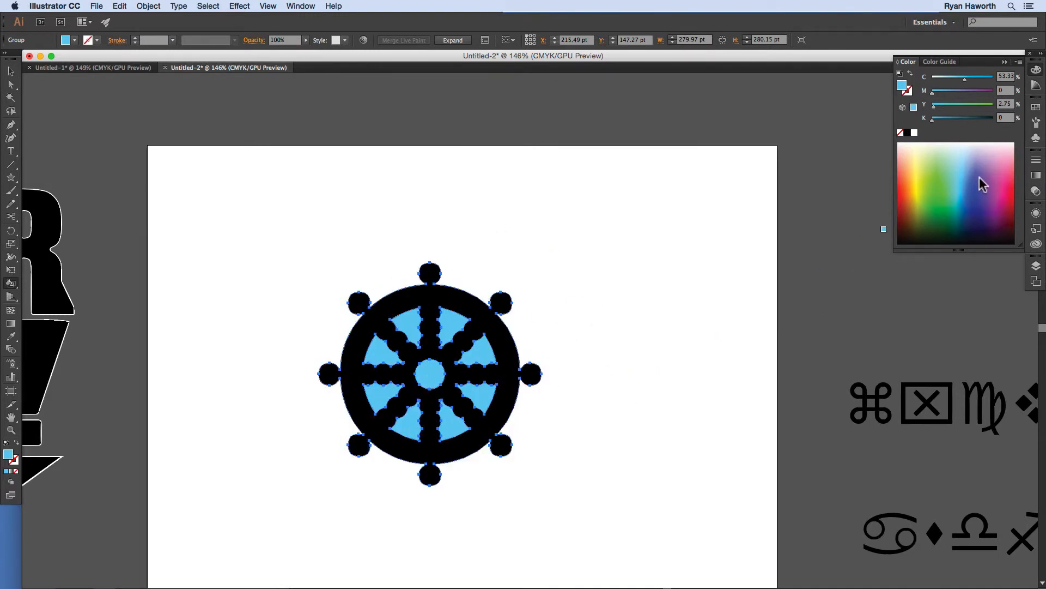
Recolour the wheel's four right-hand gaps clockwise from the top with red, orange, yellow and green swatches
{"action": "left_click", "coordinate": [1036, 107]}
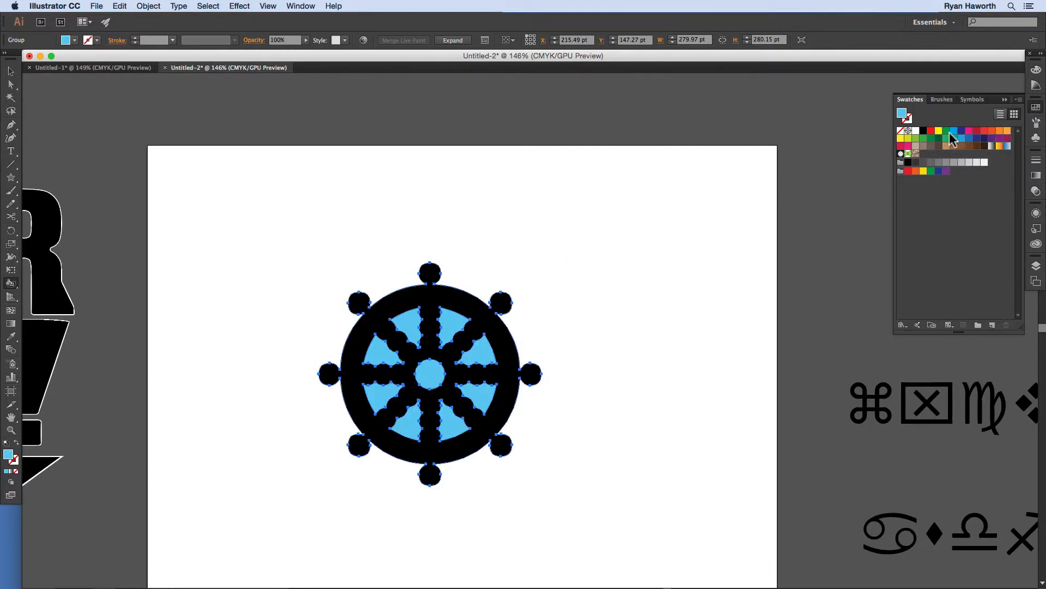
{"action": "left_click", "coordinate": [931, 131]}
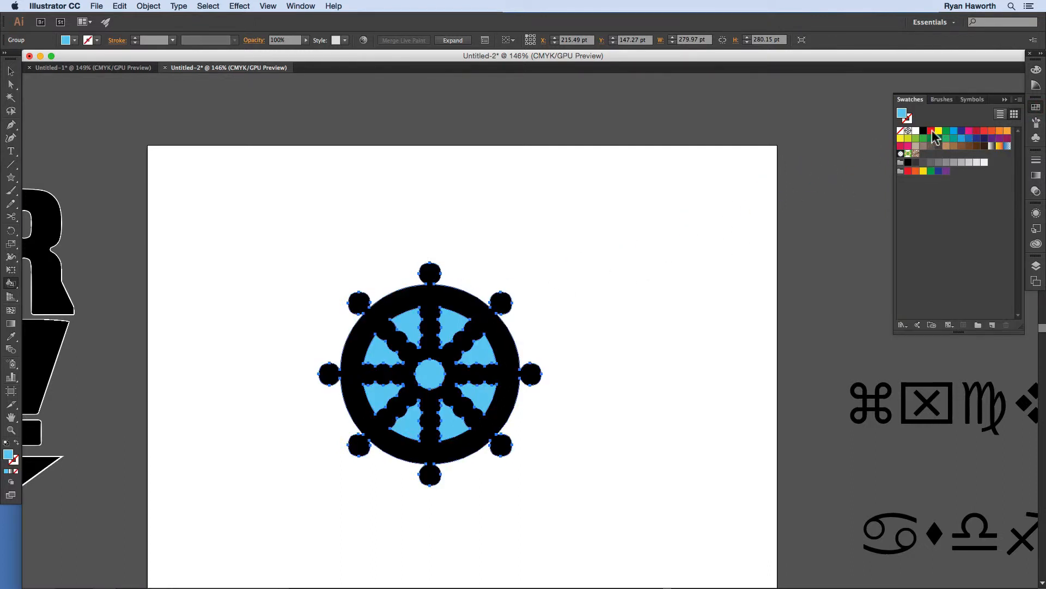
{"action": "left_click", "coordinate": [447, 328]}
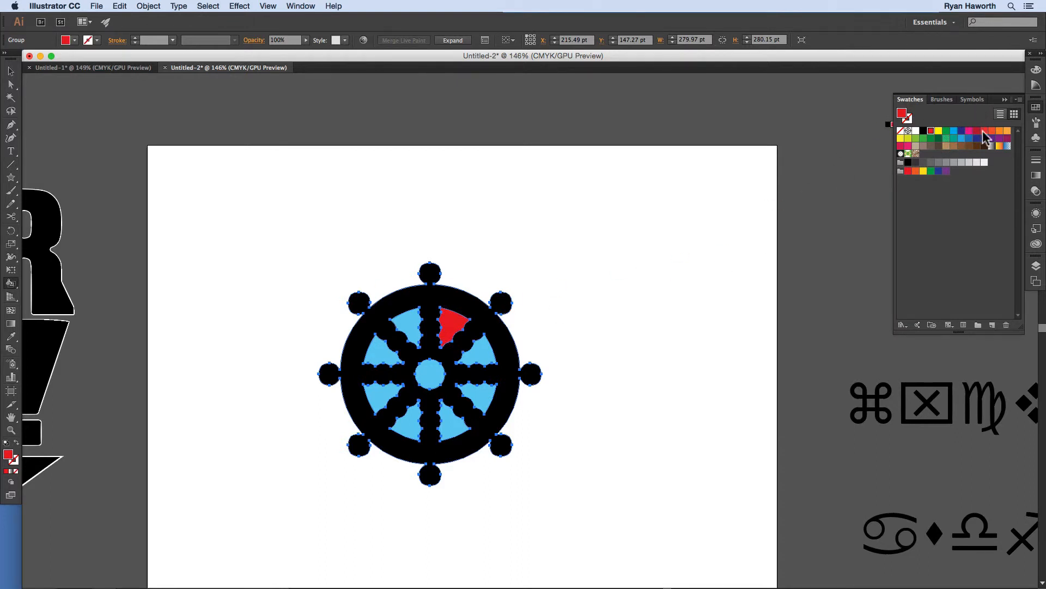
{"action": "left_click", "coordinate": [1000, 131]}
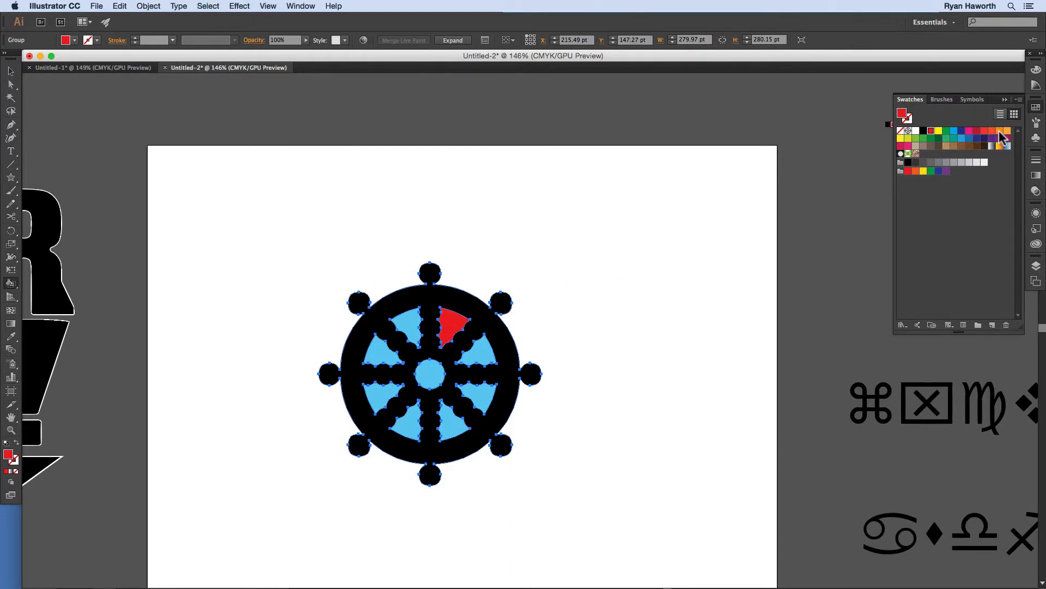
{"action": "left_click", "coordinate": [472, 364]}
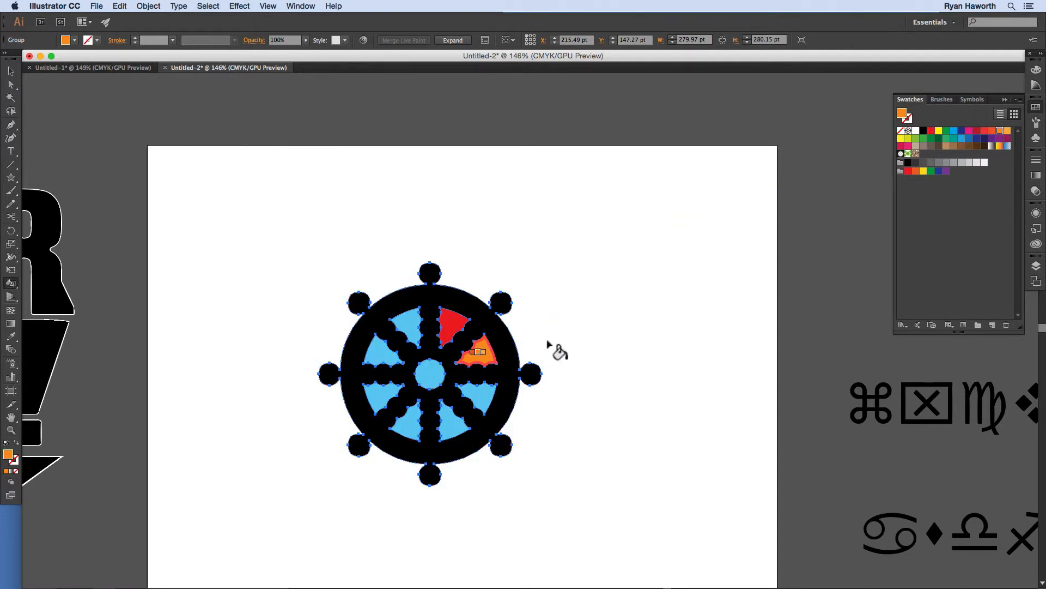
{"action": "left_click", "coordinate": [900, 138]}
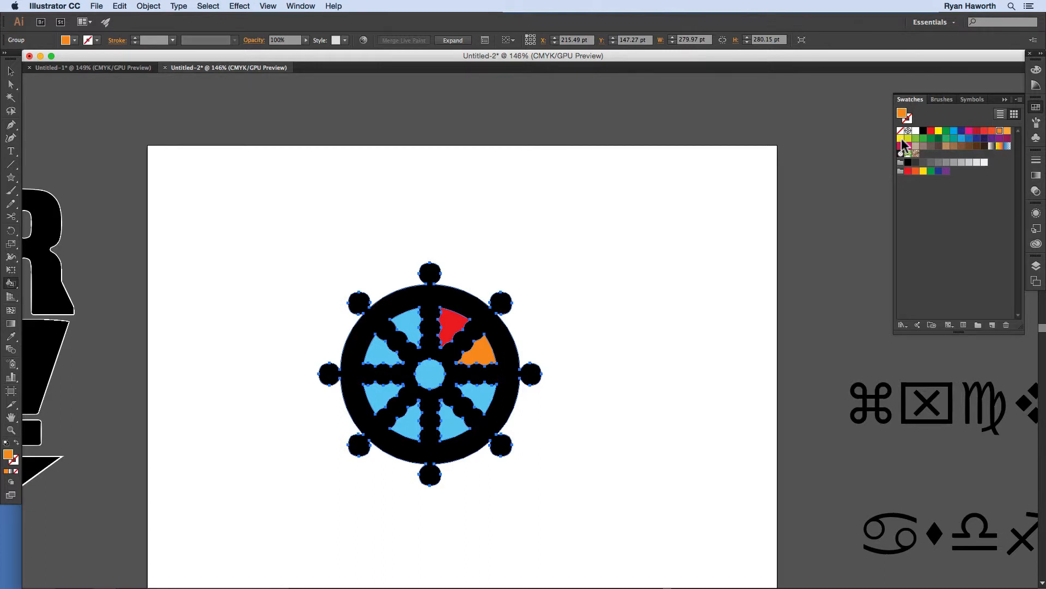
{"action": "left_click", "coordinate": [478, 402]}
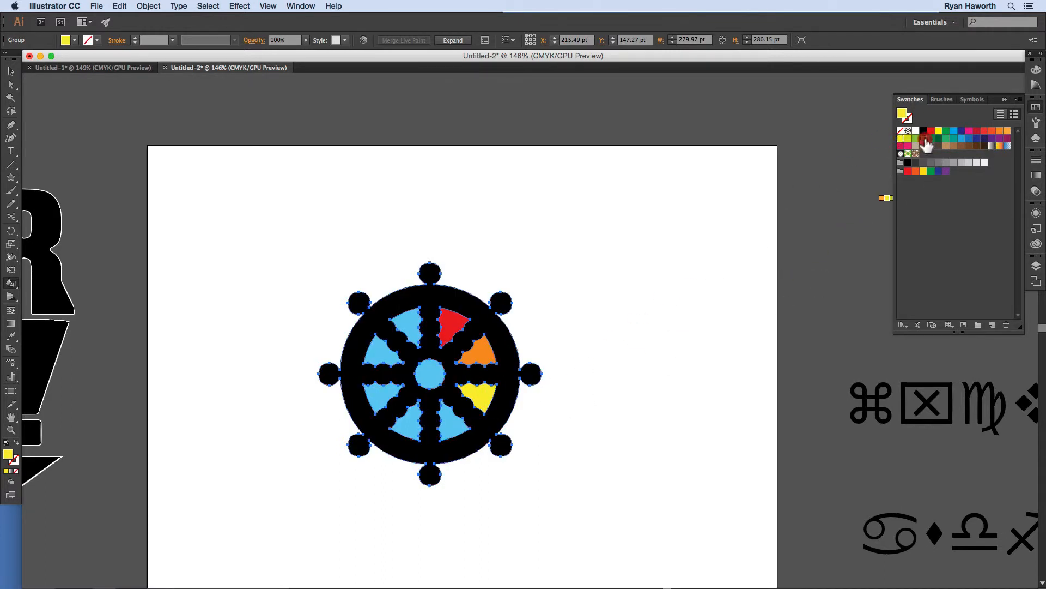
{"action": "left_click", "coordinate": [924, 138]}
{"action": "left_click", "coordinate": [455, 419]}
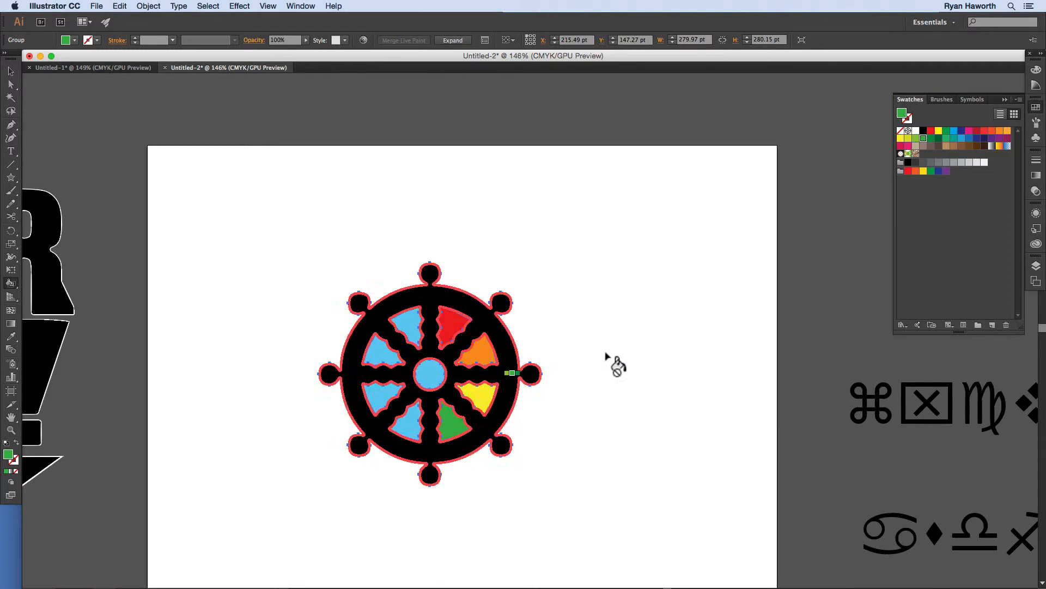
Continue clockwise through the next three gaps with blue, purple and dark red swatches, leaving the upper-left gap light blue
{"action": "left_click", "coordinate": [962, 138]}
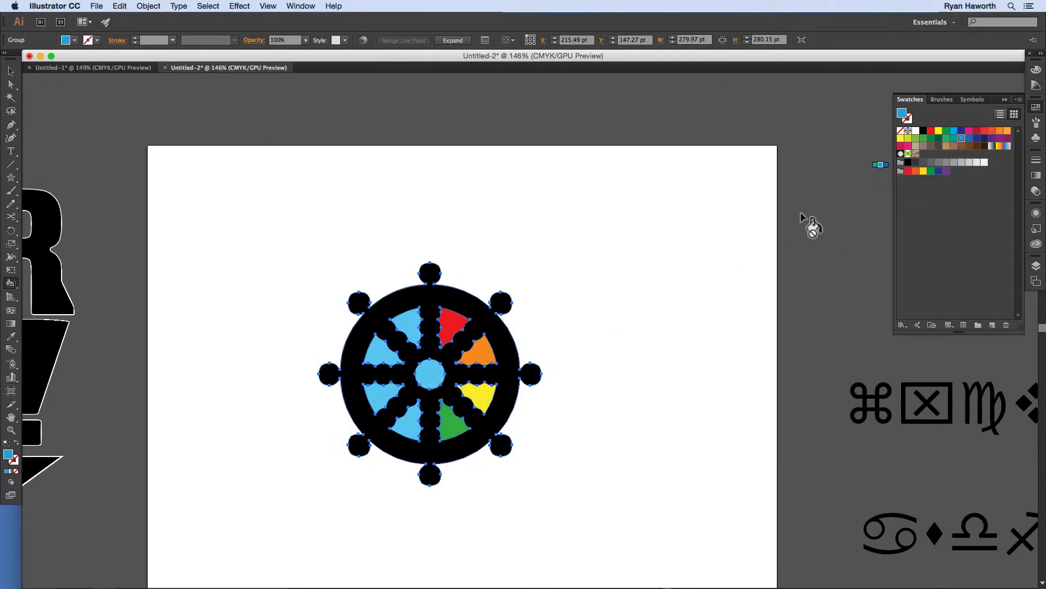
{"action": "left_click", "coordinate": [413, 429]}
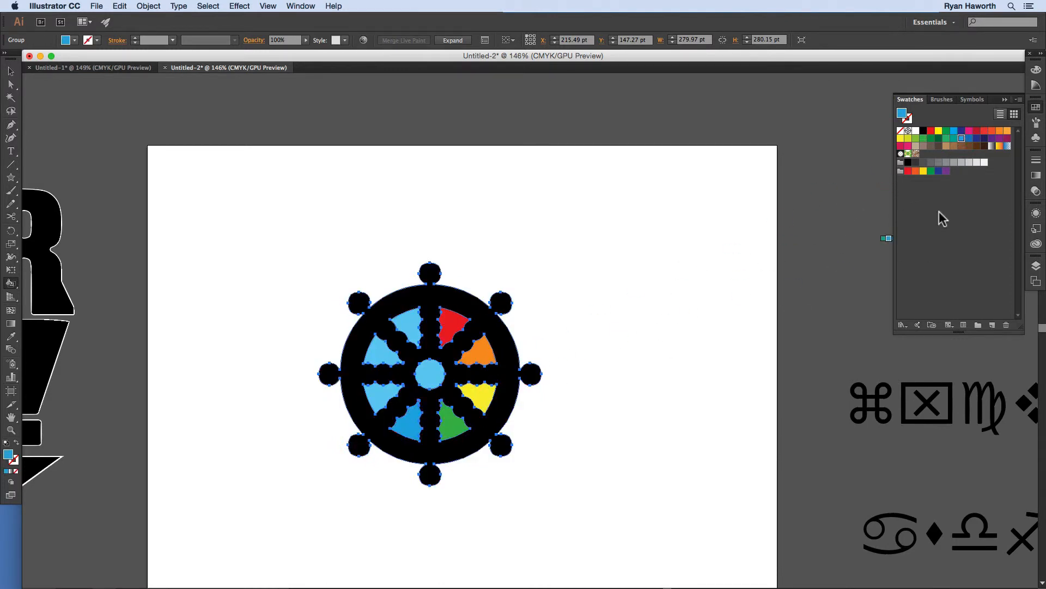
{"action": "left_click", "coordinate": [992, 139]}
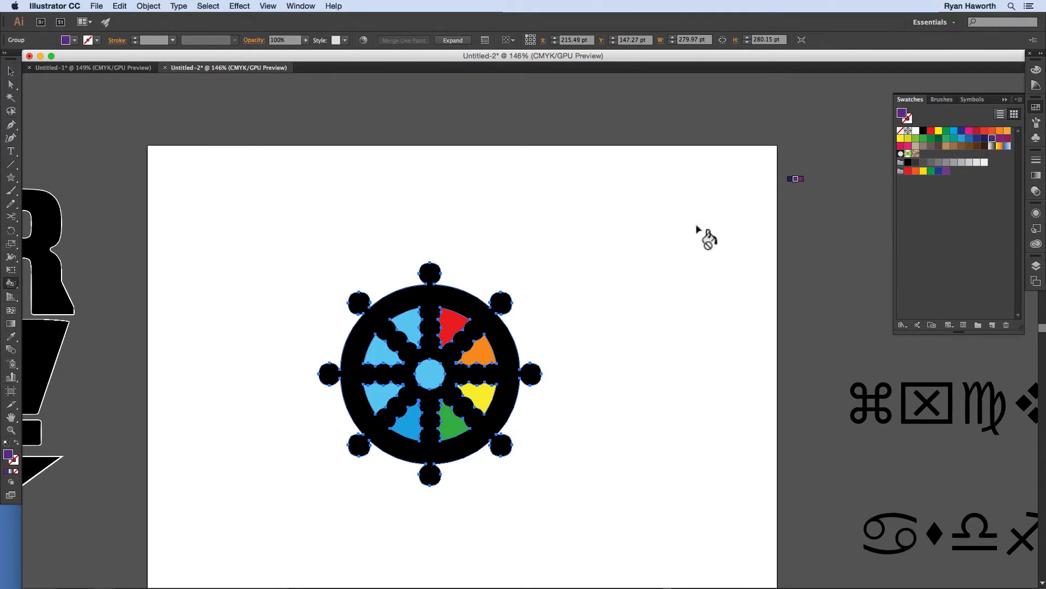
{"action": "left_click", "coordinate": [377, 400]}
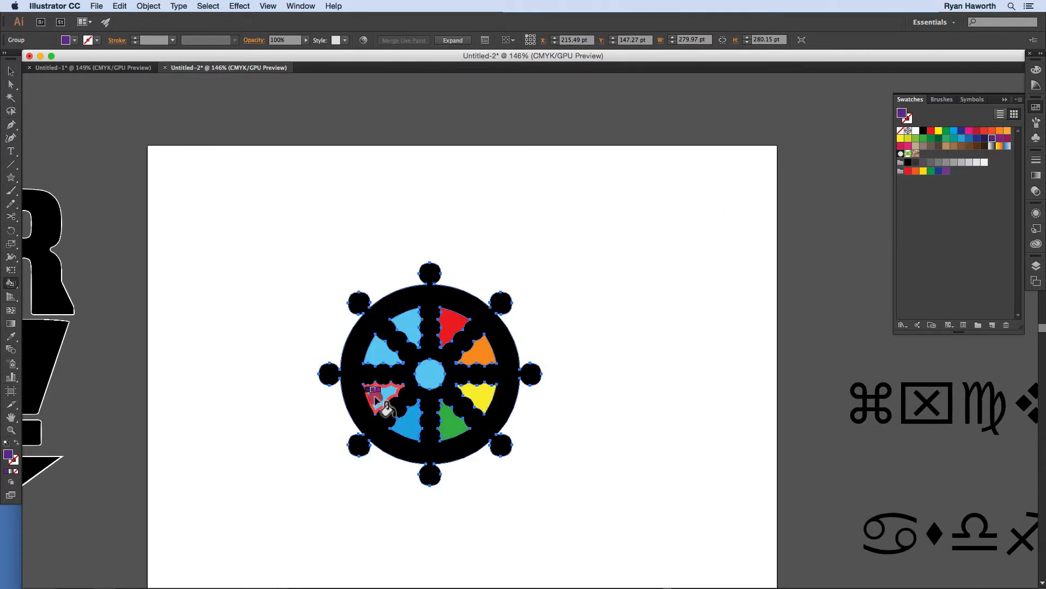
{"action": "left_click", "coordinate": [976, 130]}
{"action": "left_click", "coordinate": [377, 353]}
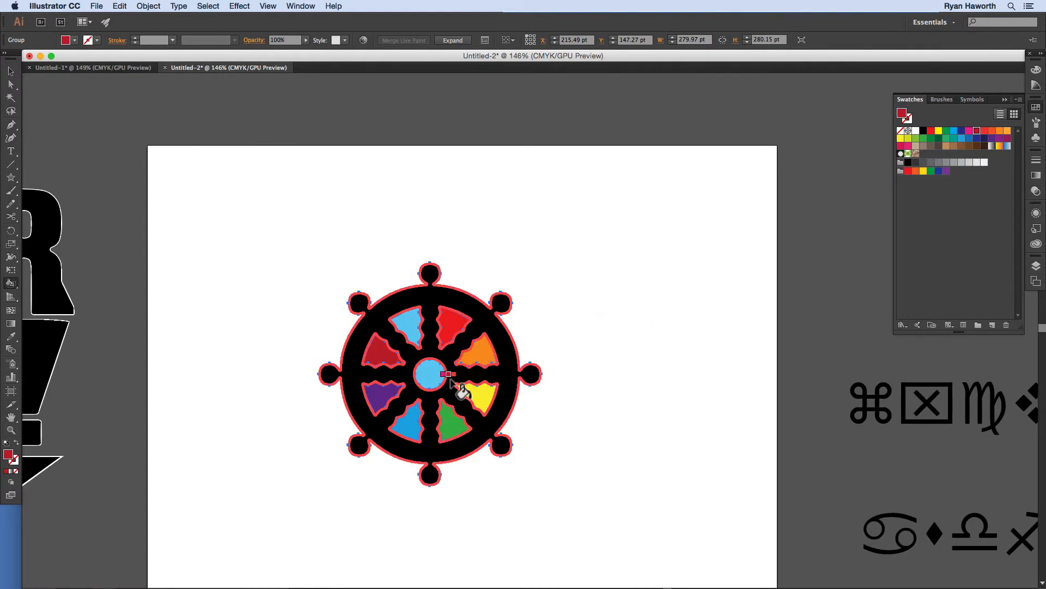
Fill the wheel's rim and spokes with brown and its central hub with black
{"action": "left_click", "coordinate": [969, 145]}
{"action": "left_click", "coordinate": [446, 309]}
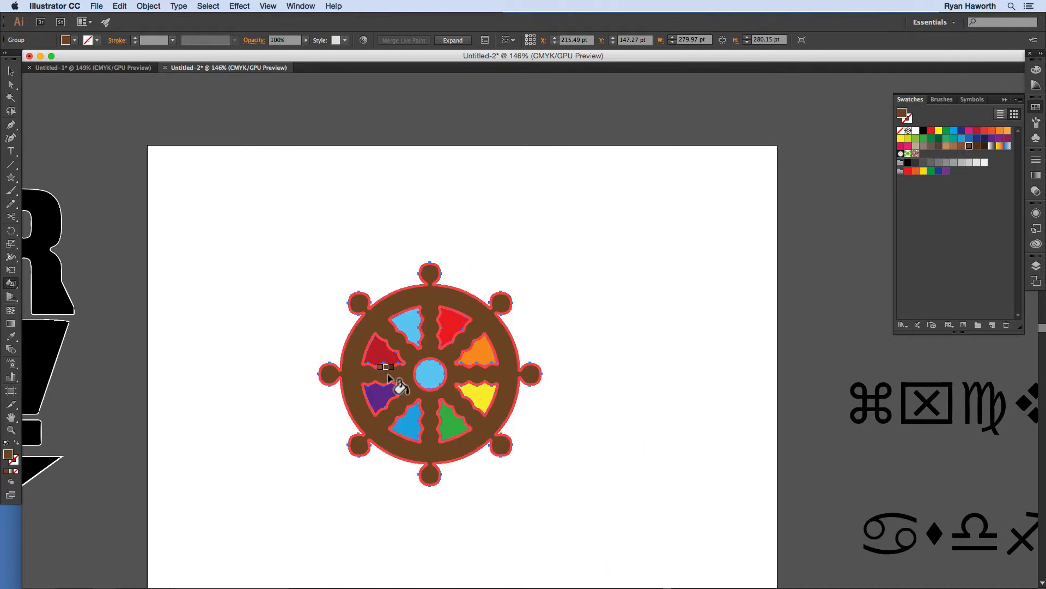
{"action": "left_click", "coordinate": [908, 162]}
{"action": "left_click", "coordinate": [430, 373]}
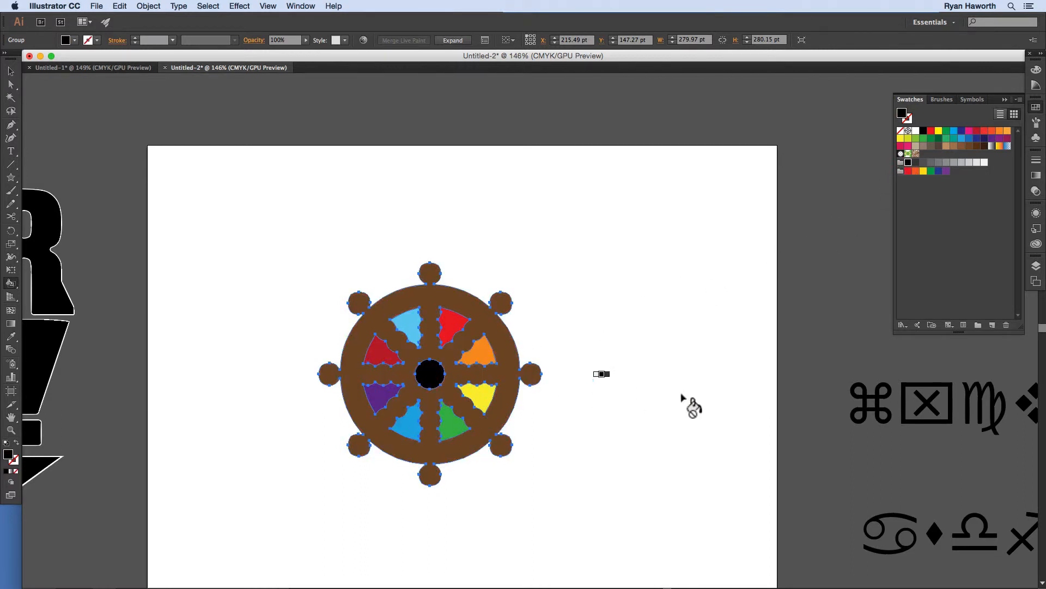
{"action": "key", "text": "z"}
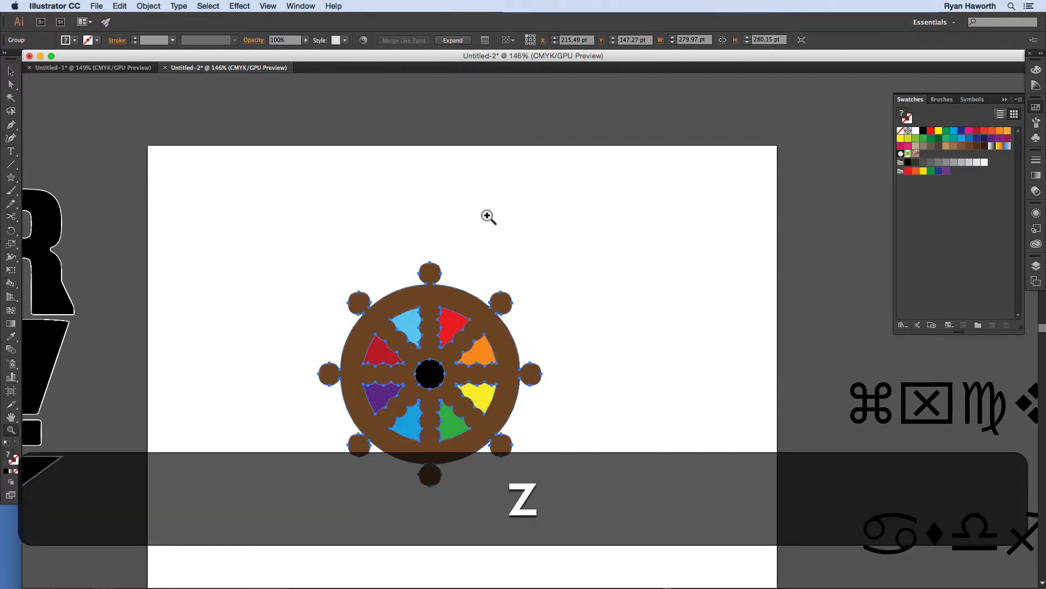
Select the whole coloured ship's wheel and give it a solid black stroke
{"action": "left_click", "coordinate": [485, 220], "text": "super"}
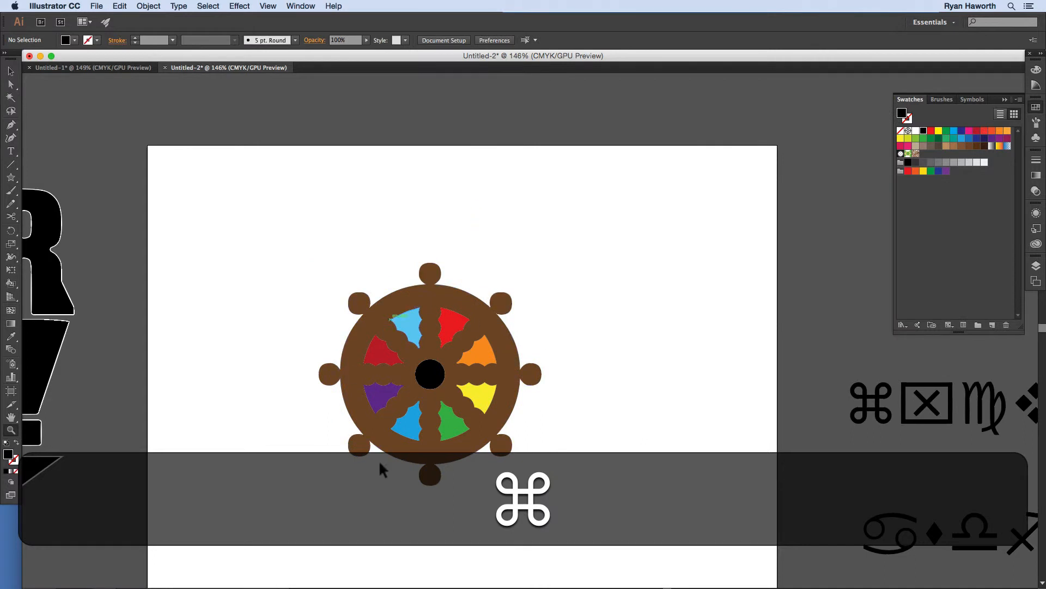
{"action": "left_click", "coordinate": [403, 391], "text": "super"}
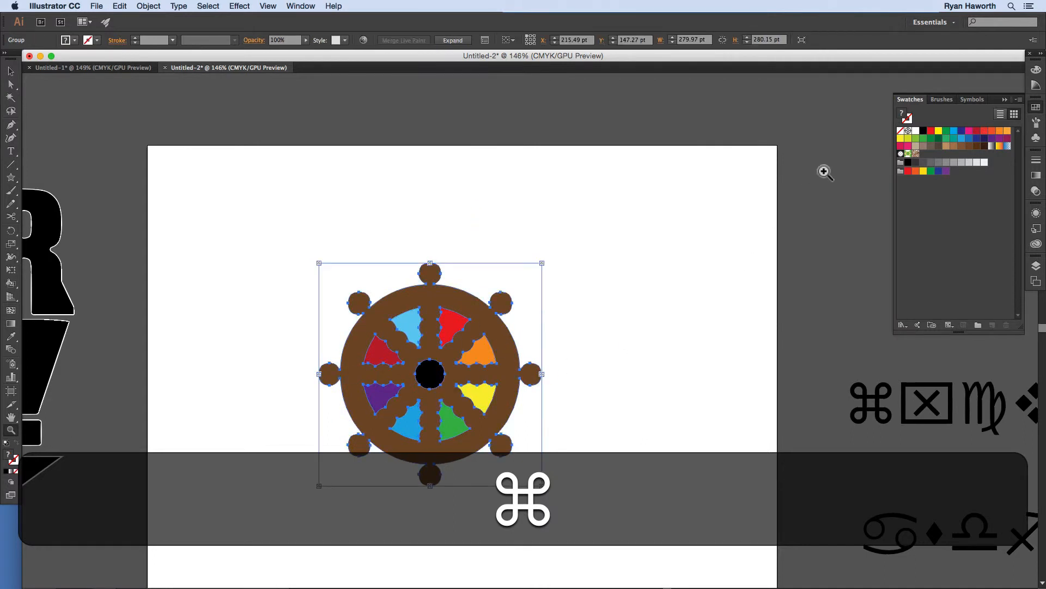
{"action": "left_click", "coordinate": [7, 473]}
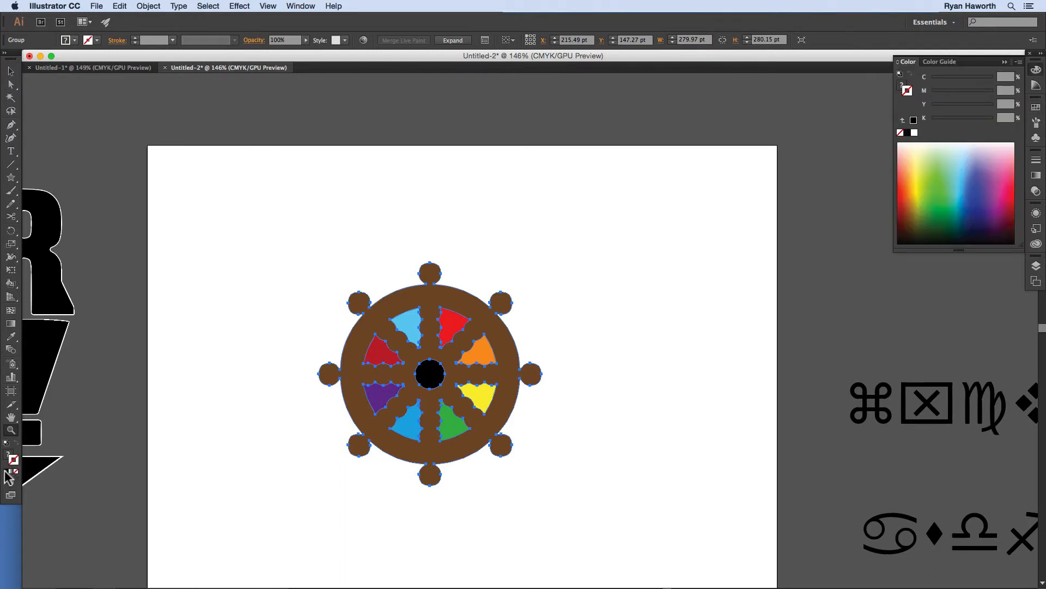
{"action": "left_click", "coordinate": [8, 473]}
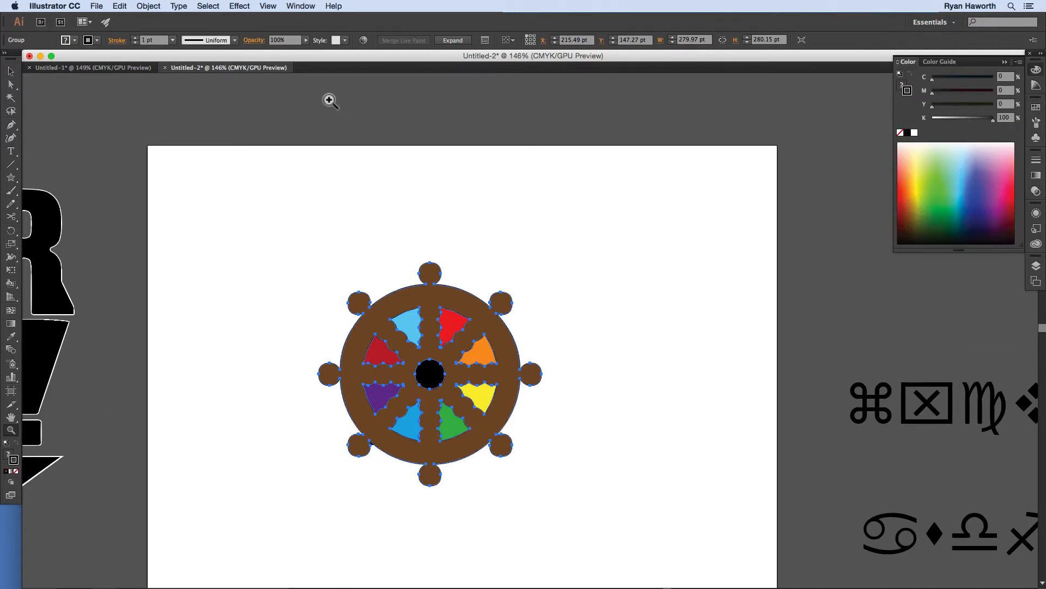
Set the ship's wheel's stroke weight to 6 pt and deselect the artwork
{"action": "left_click", "coordinate": [135, 37]}
{"action": "left_click", "coordinate": [135, 37]}
{"action": "left_click", "coordinate": [135, 38]}
{"action": "left_click", "coordinate": [135, 38]}
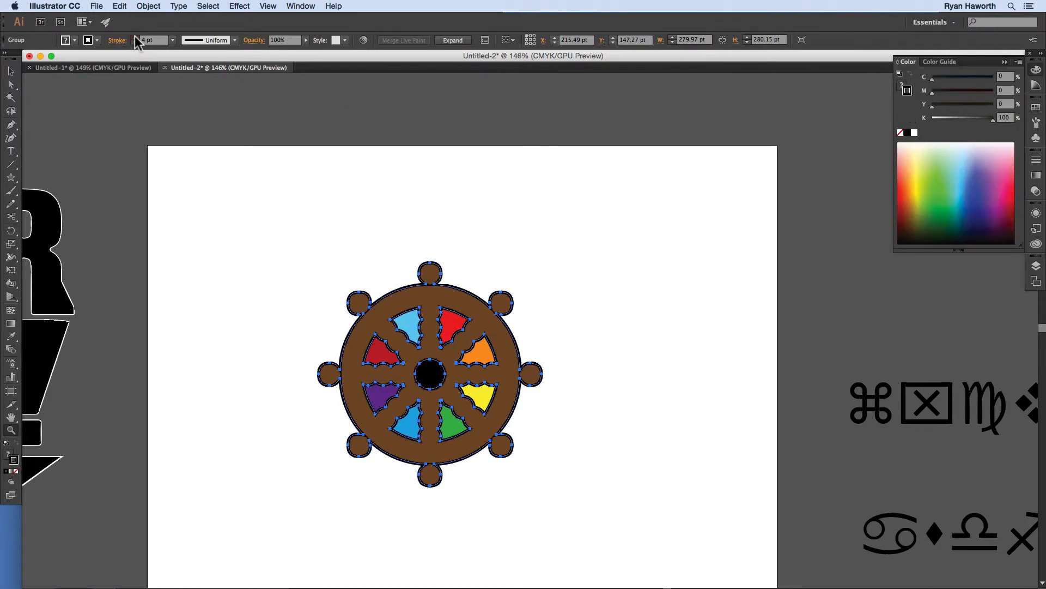
{"action": "left_click", "coordinate": [135, 38]}
{"action": "left_click", "coordinate": [434, 247]}
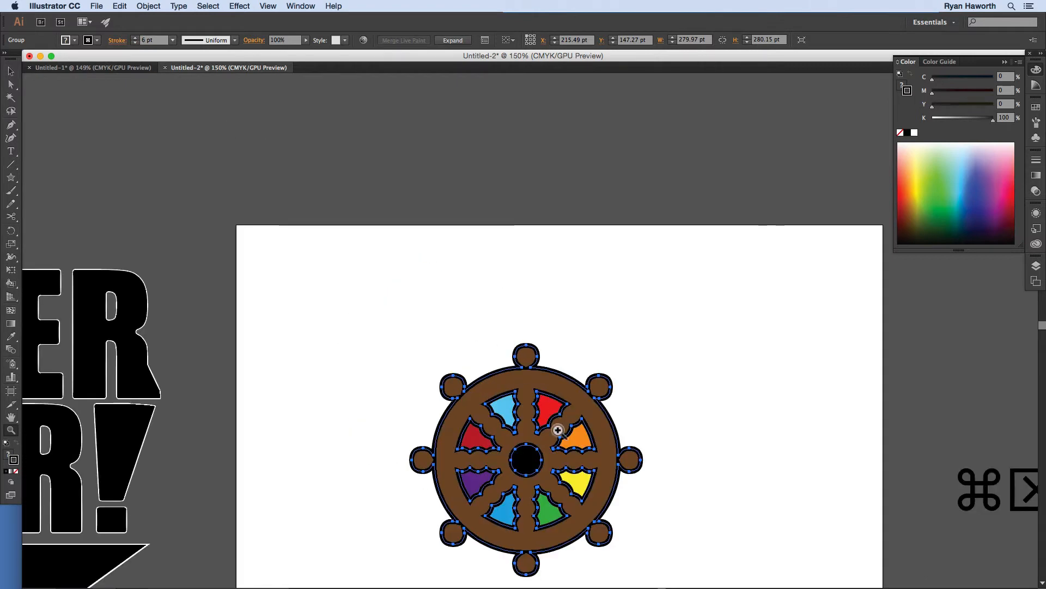
{"action": "left_click_drag", "start_coordinate": [561, 431], "coordinate": [494, 320]}
{"action": "key", "text": "v"}
{"action": "key", "text": "space"}
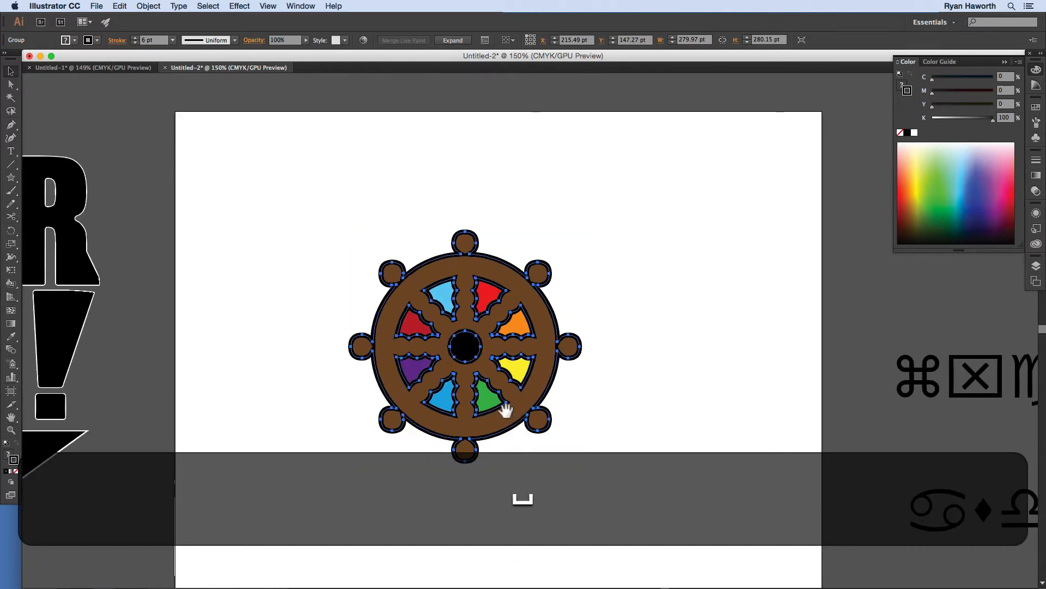
{"action": "left_click", "coordinate": [650, 356]}
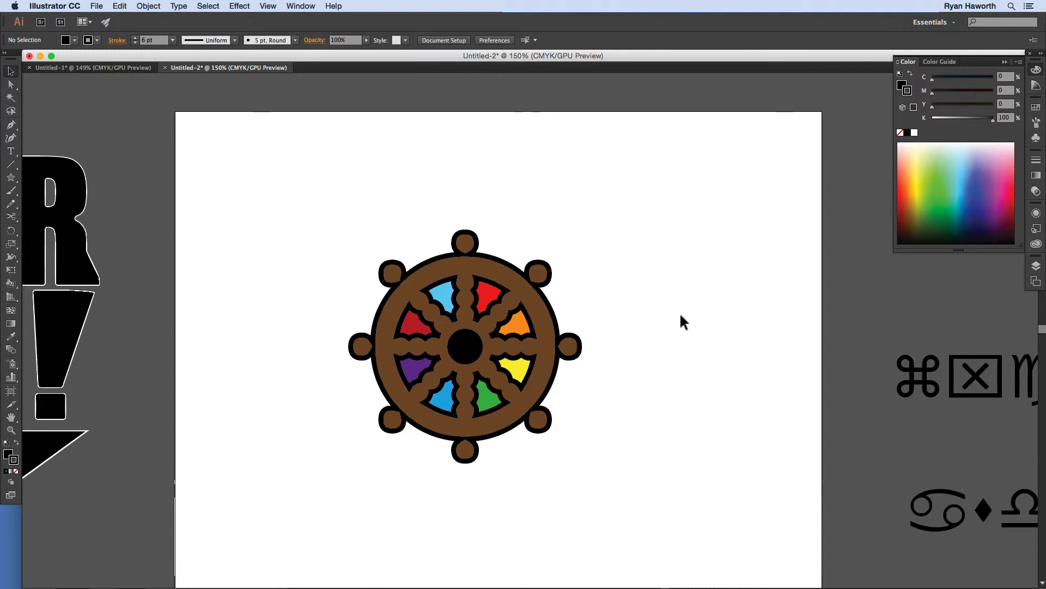
{"action": "key", "text": "space"}
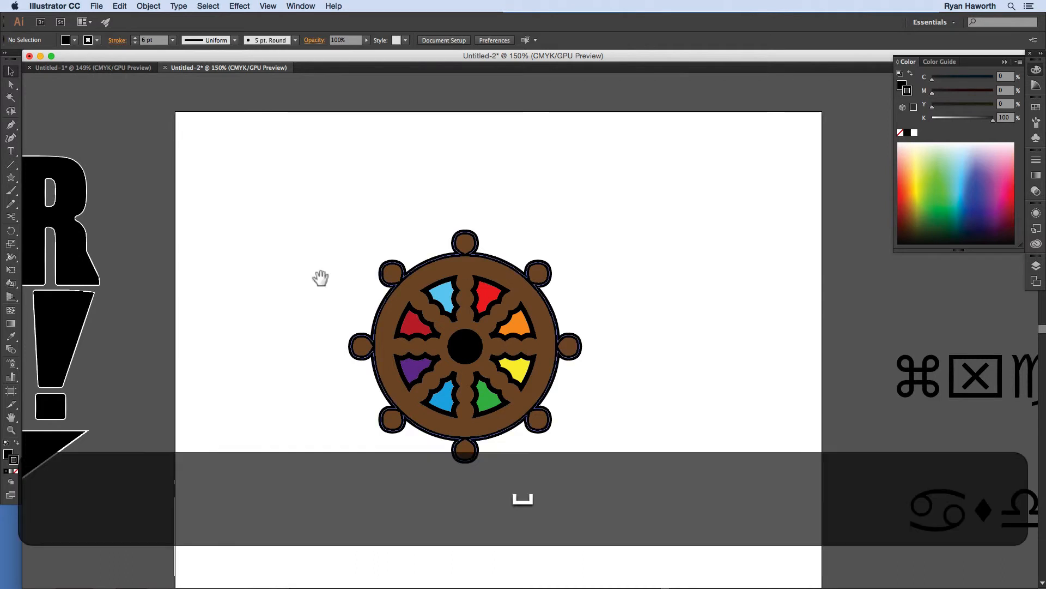
{"action": "left_click_drag", "start_coordinate": [320, 278], "coordinate": [616, 299]}
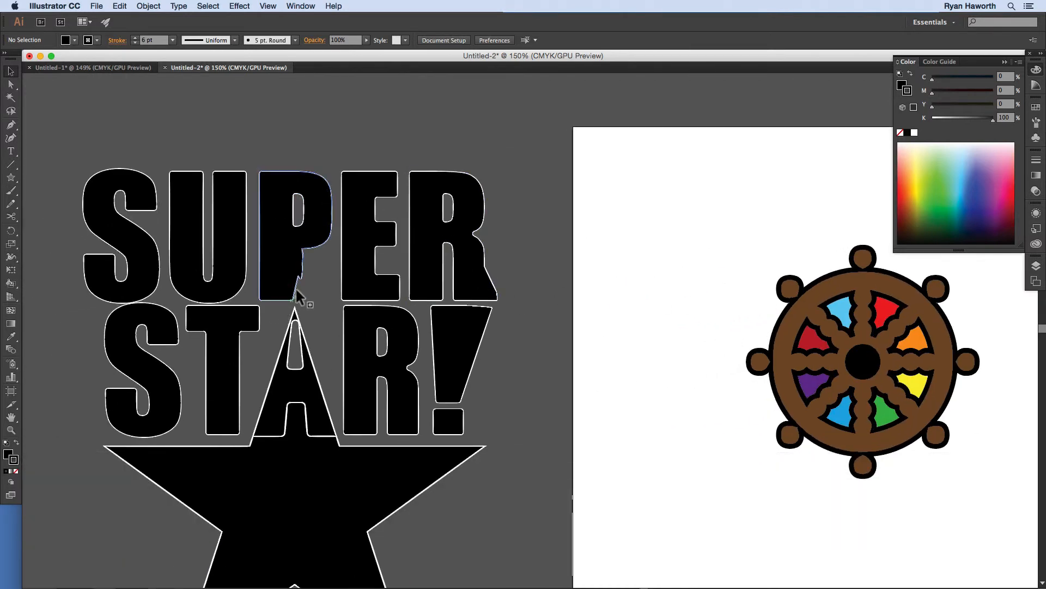
{"action": "key", "text": "space"}
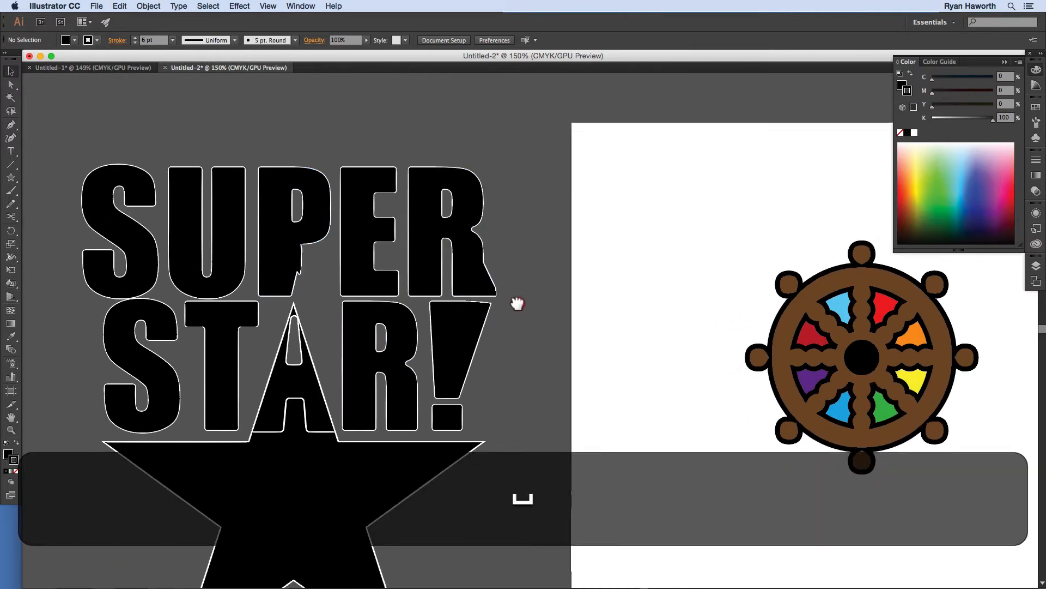
{"action": "left_click_drag", "start_coordinate": [517, 301], "coordinate": [145, 280]}
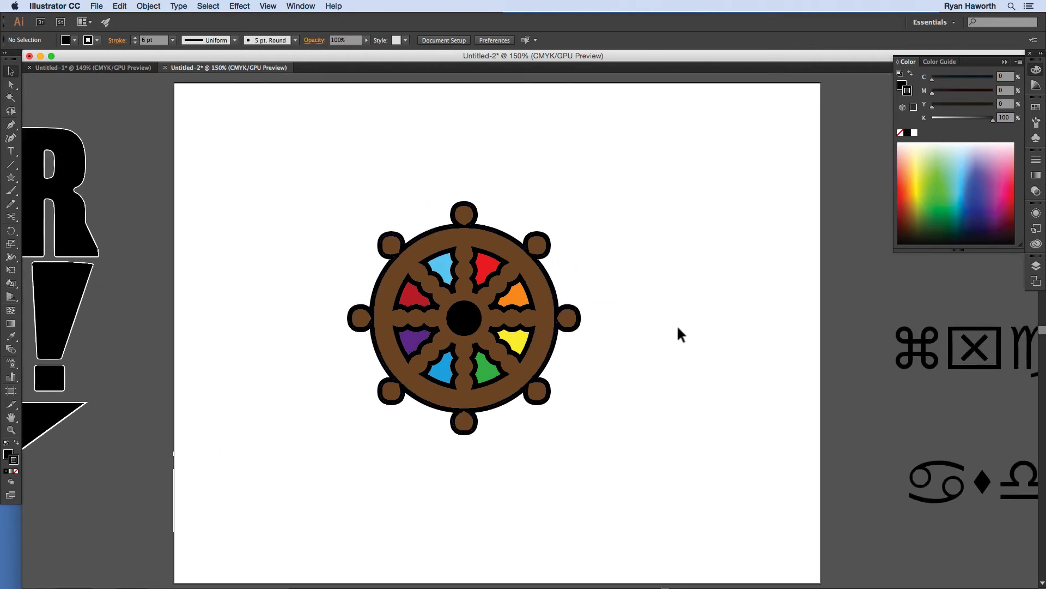
{"action": "key", "text": "space"}
{"action": "left_click_drag", "start_coordinate": [638, 344], "coordinate": [629, 339]}
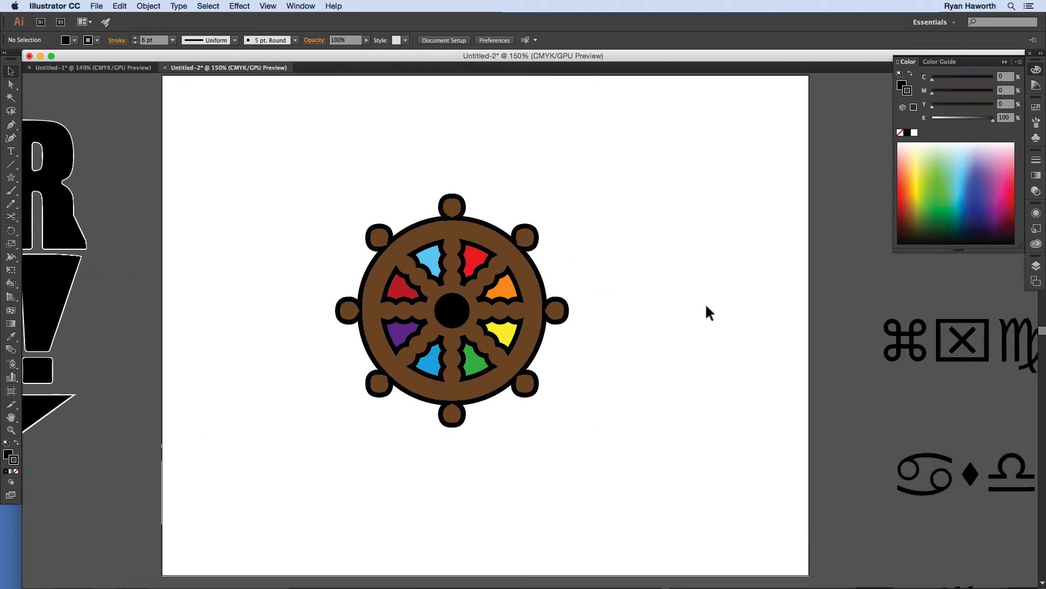